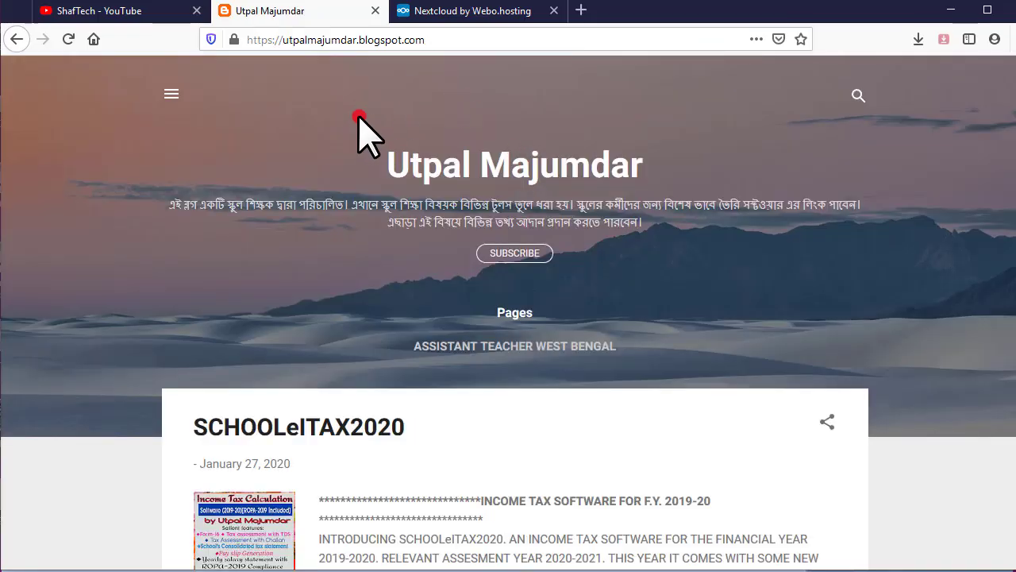
# Open the full SCHOOLeITAX2020 post and scroll down to its video tutorial and download links
pyautogui.scroll(-5, 445, 127)
pyautogui.scroll(4, 437, 143)
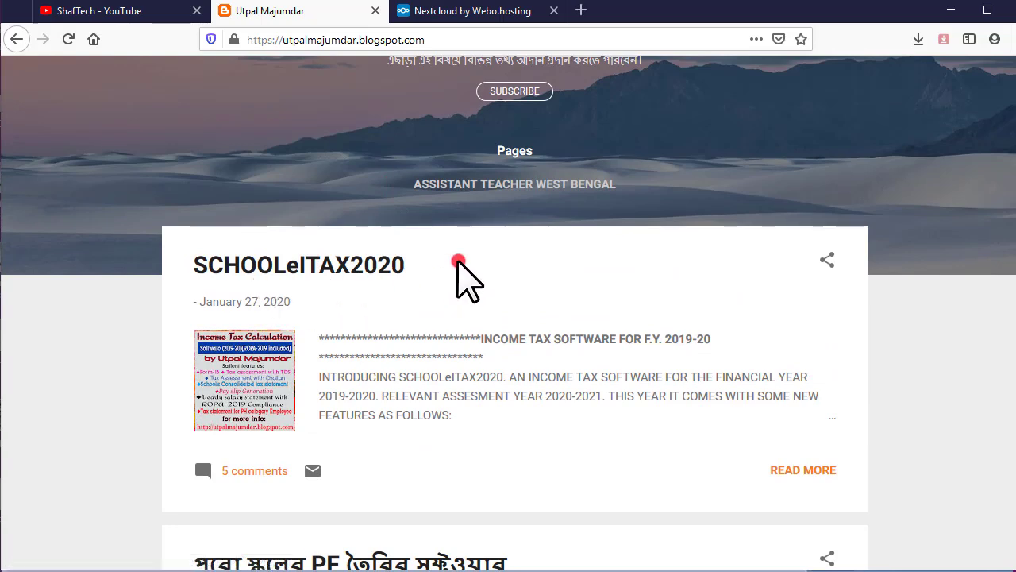
pyautogui.click(804, 470)
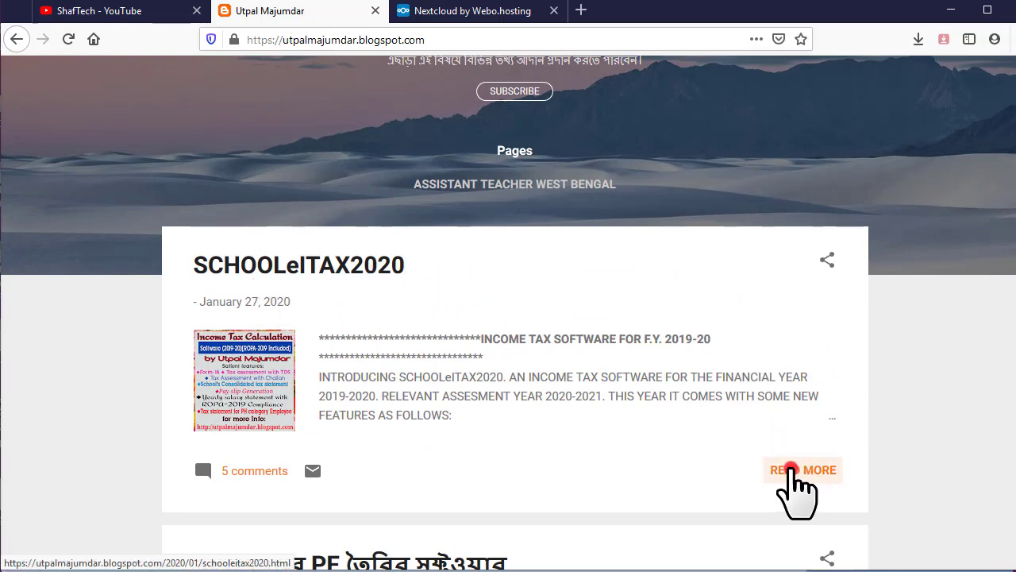
pyautogui.scroll(-5, 652, 359)
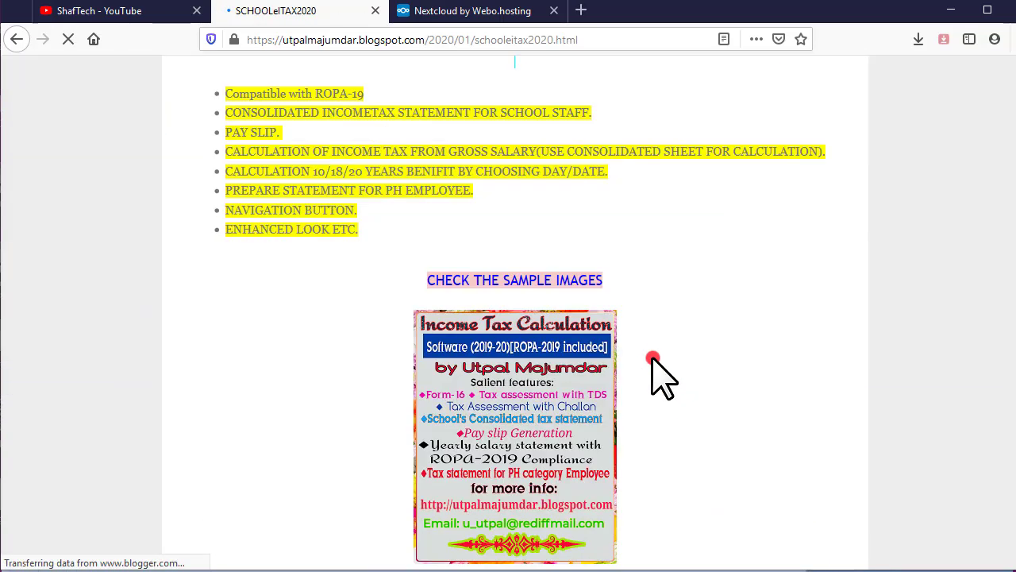
pyautogui.scroll(-15, 652, 359)
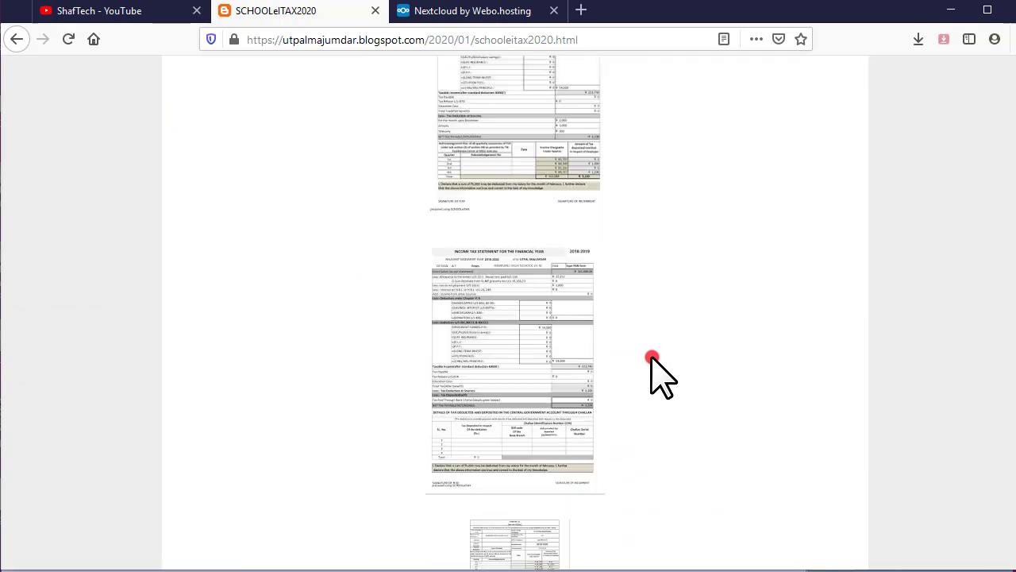
pyautogui.scroll(-15, 651, 359)
pyautogui.scroll(3, 651, 359)
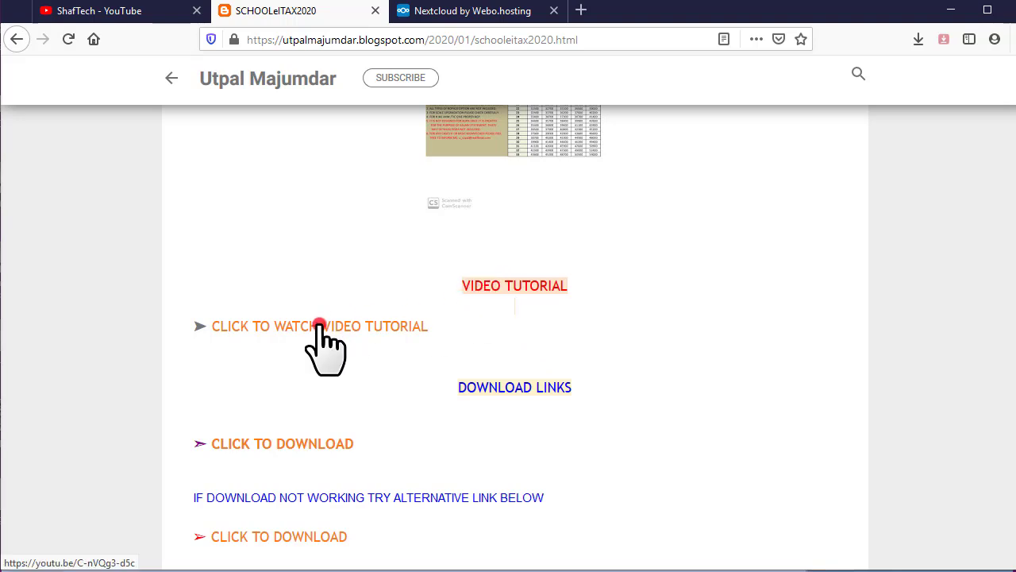
pyautogui.scroll(-3, 320, 327)
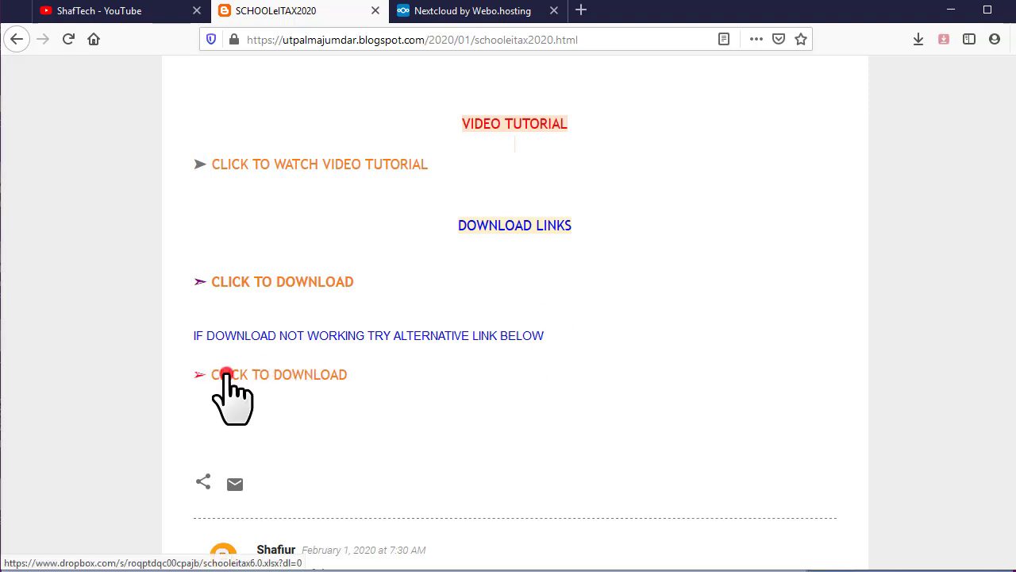
# Direct-download schooleitax6.0.xlsx from Dropbox, save it, and open it from Firefox's downloads list
pyautogui.click(284, 373)
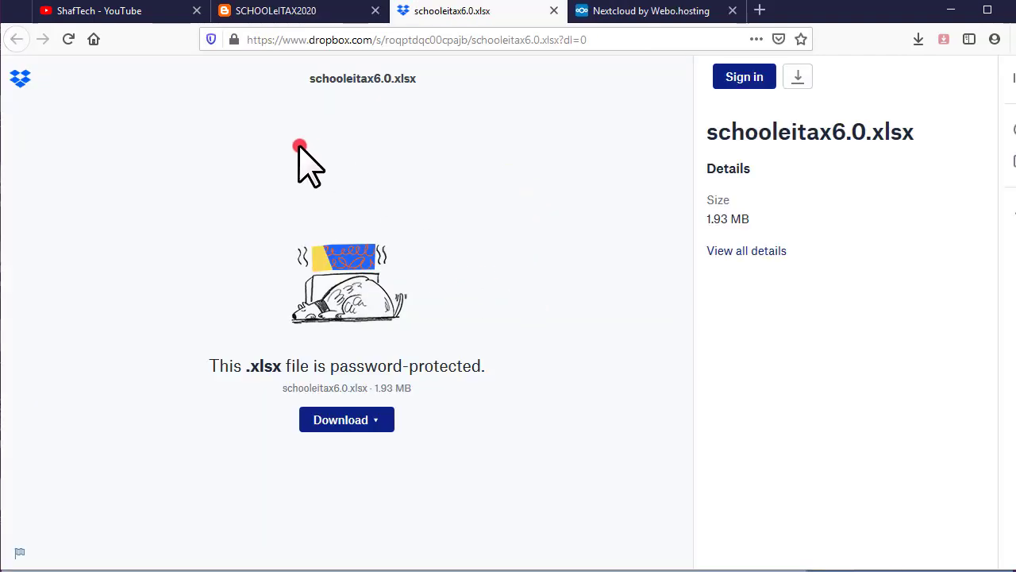
pyautogui.click(363, 420)
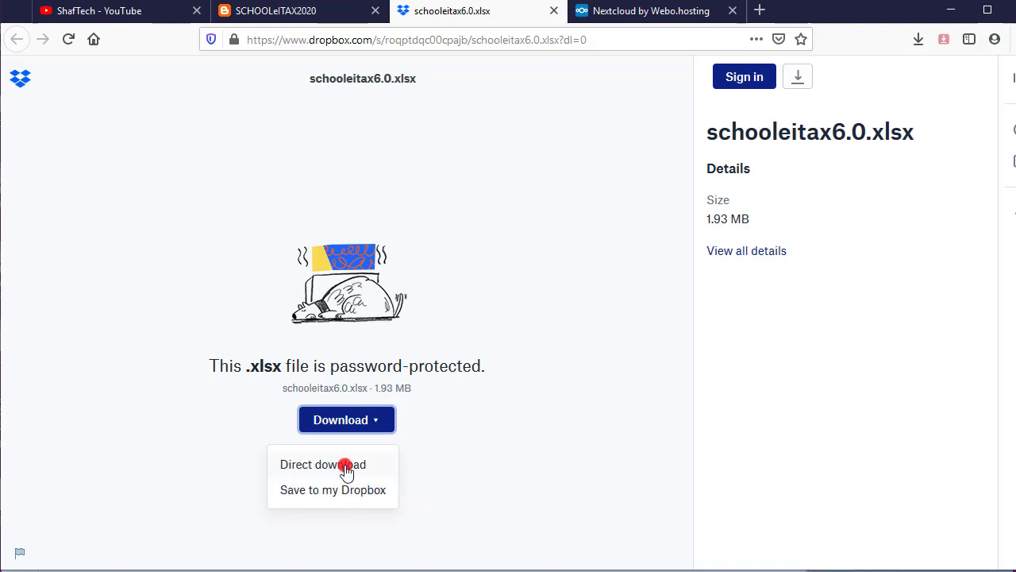
pyautogui.click(354, 470)
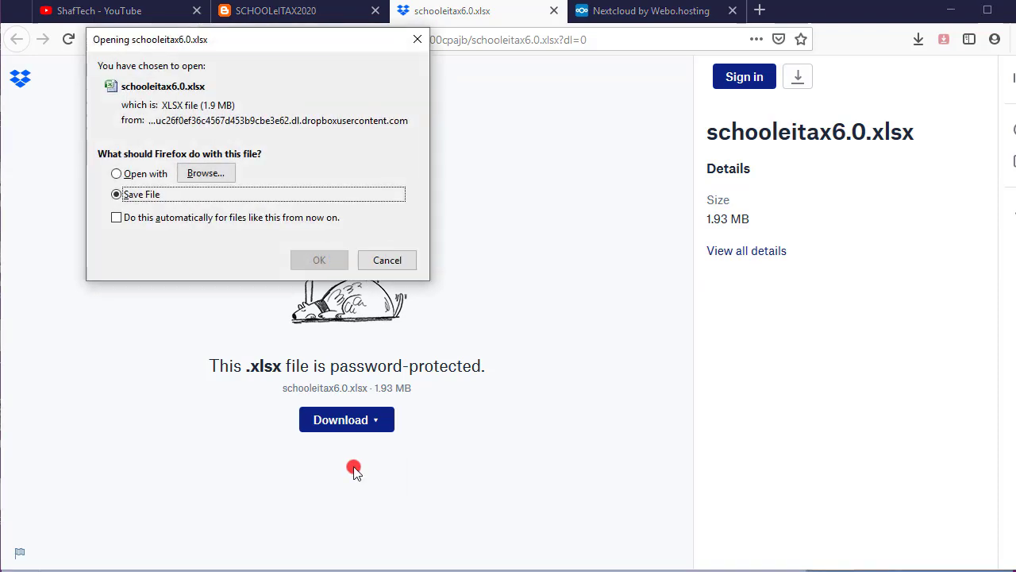
pyautogui.click(118, 195)
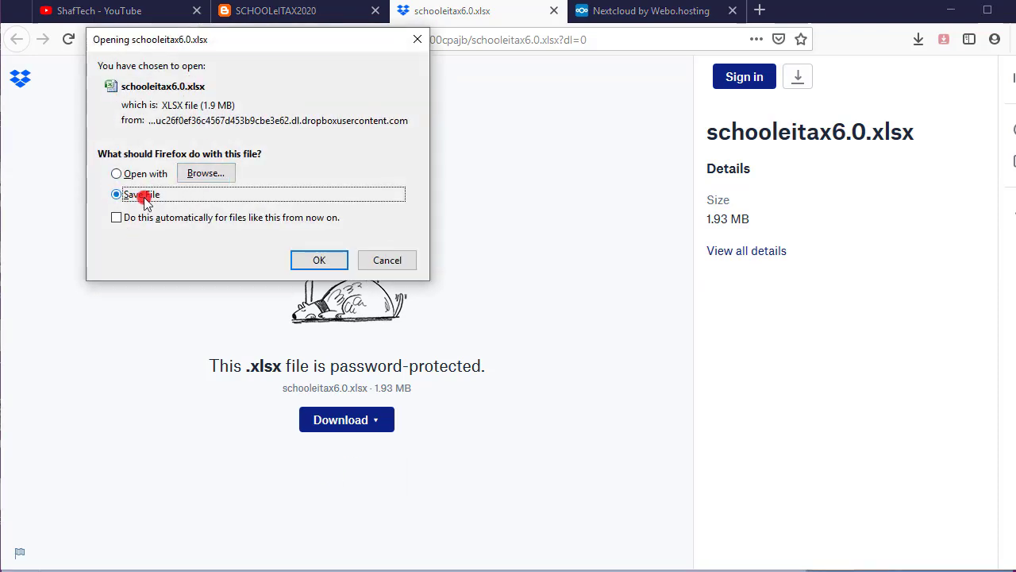
pyautogui.click(317, 260)
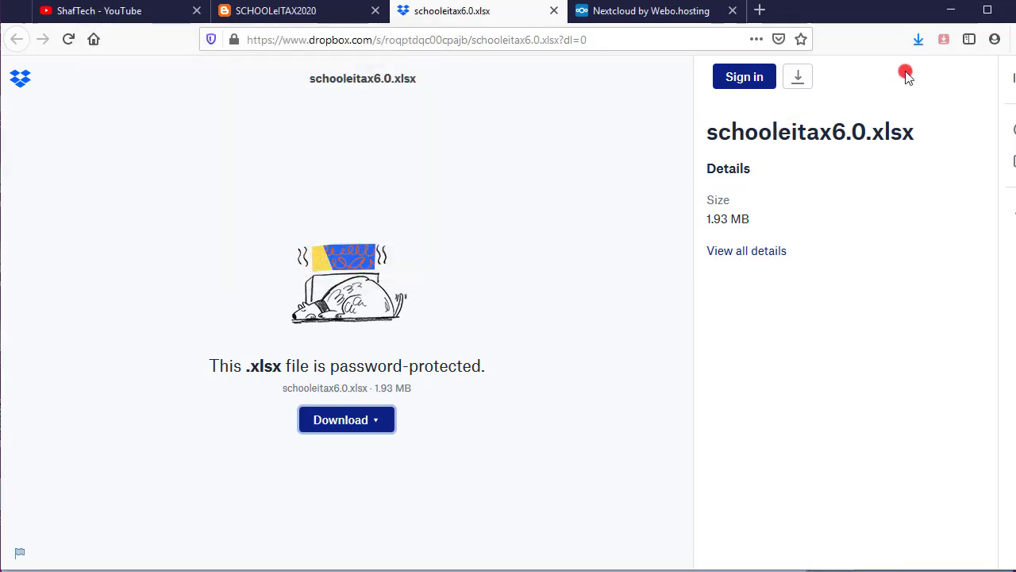
pyautogui.click(918, 39)
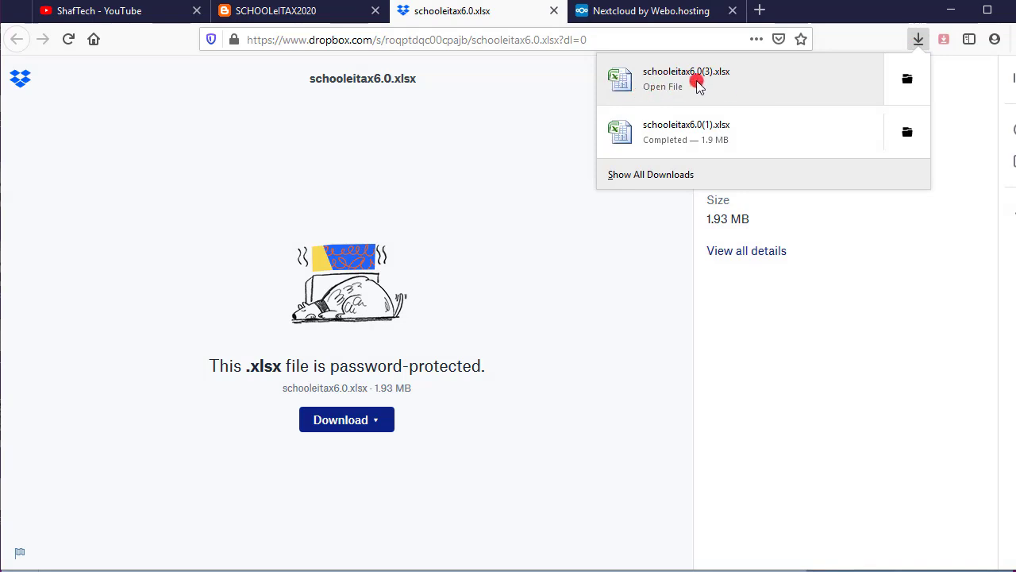
pyautogui.click(696, 129)
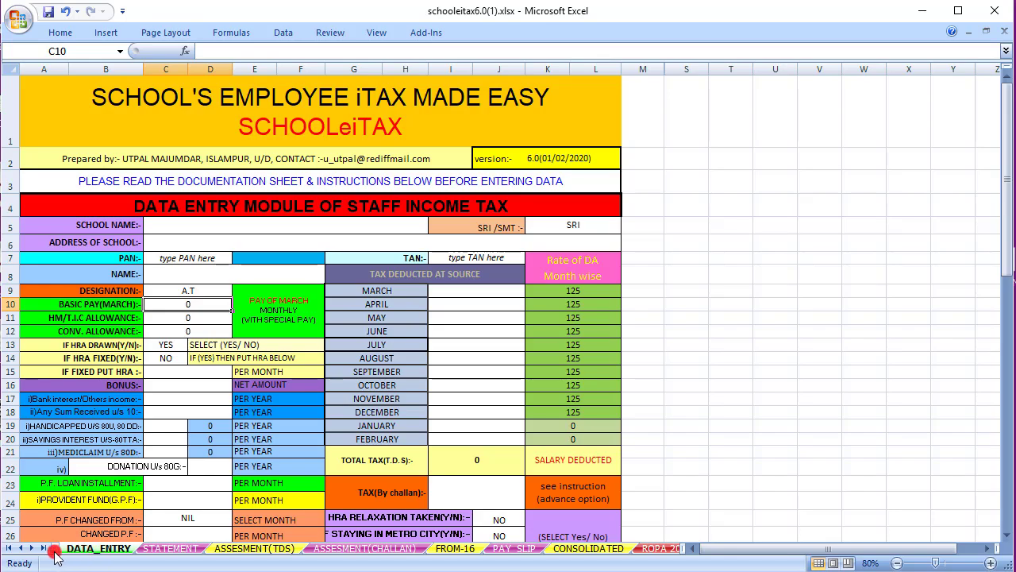
# Read through the DOCUMENTATION sheet's tax slabs, deductions and HRA rules, then return to DATA_ENTRY
pyautogui.click(54, 550)
pyautogui.scroll(-4, 248, 374)
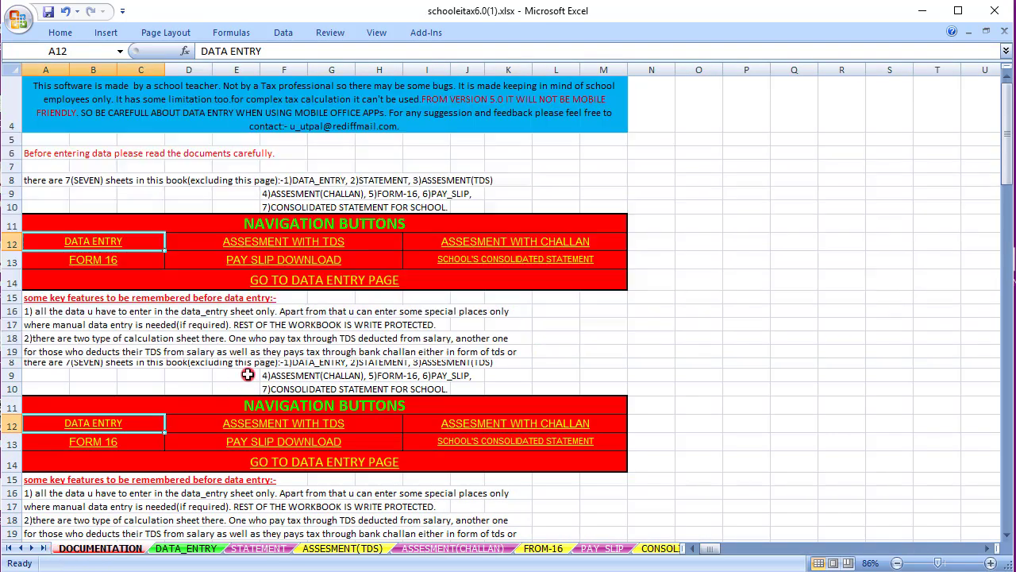
pyautogui.scroll(1, 248, 374)
pyautogui.scroll(-9, 248, 374)
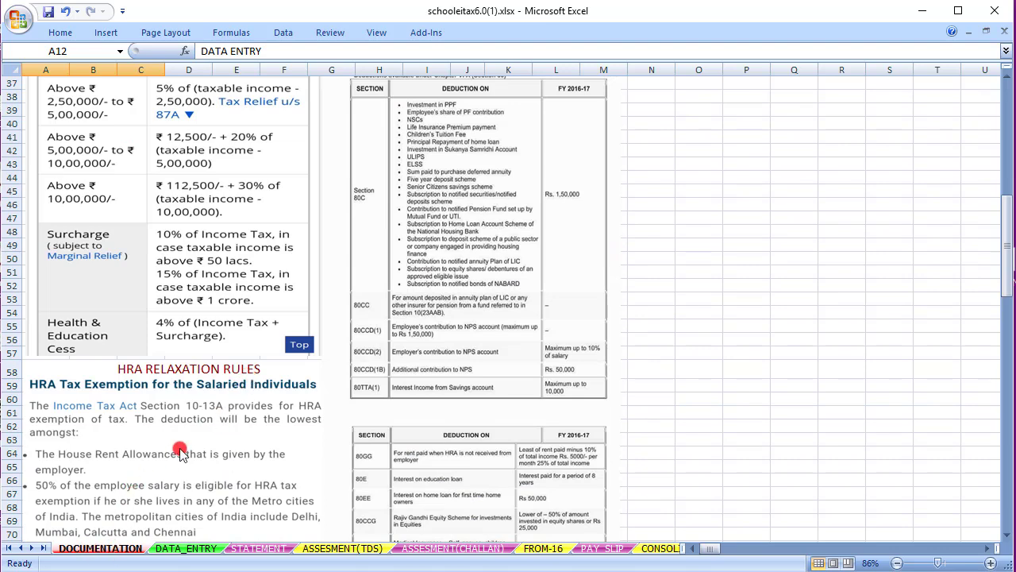
pyautogui.scroll(6, 283, 396)
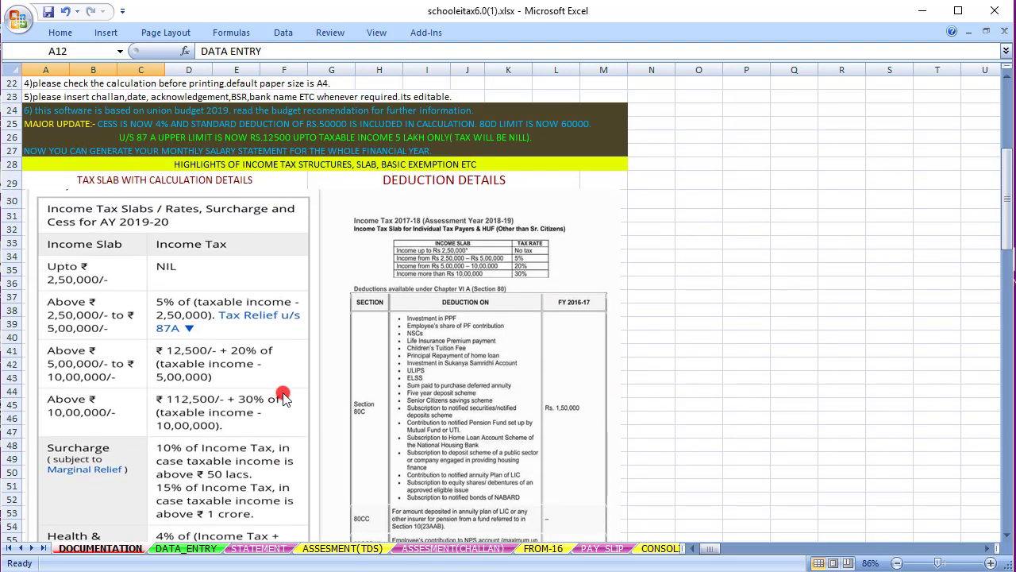
pyautogui.scroll(-3, 284, 397)
pyautogui.scroll(-9, 284, 396)
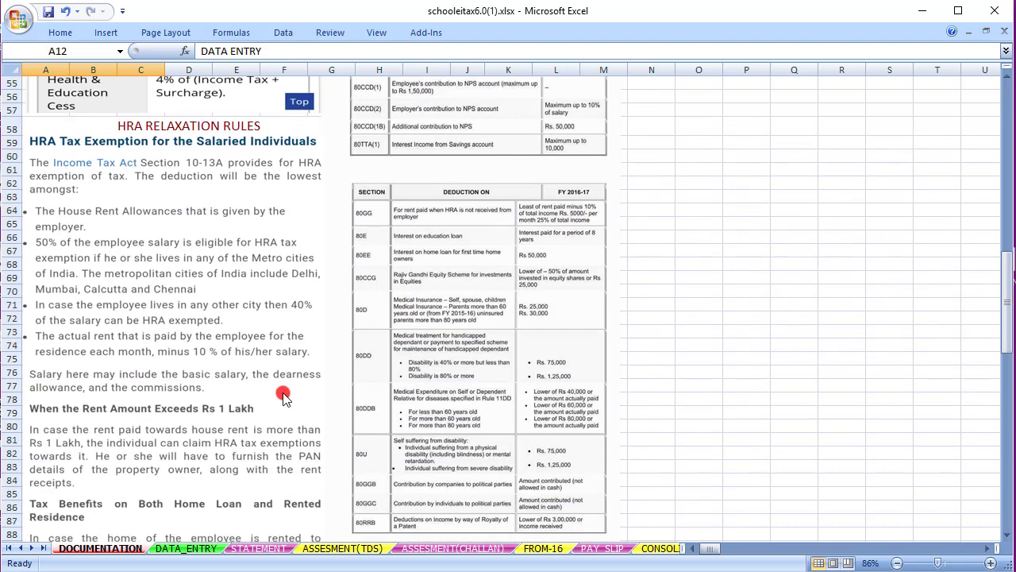
pyautogui.scroll(-3, 283, 396)
pyautogui.click(191, 548)
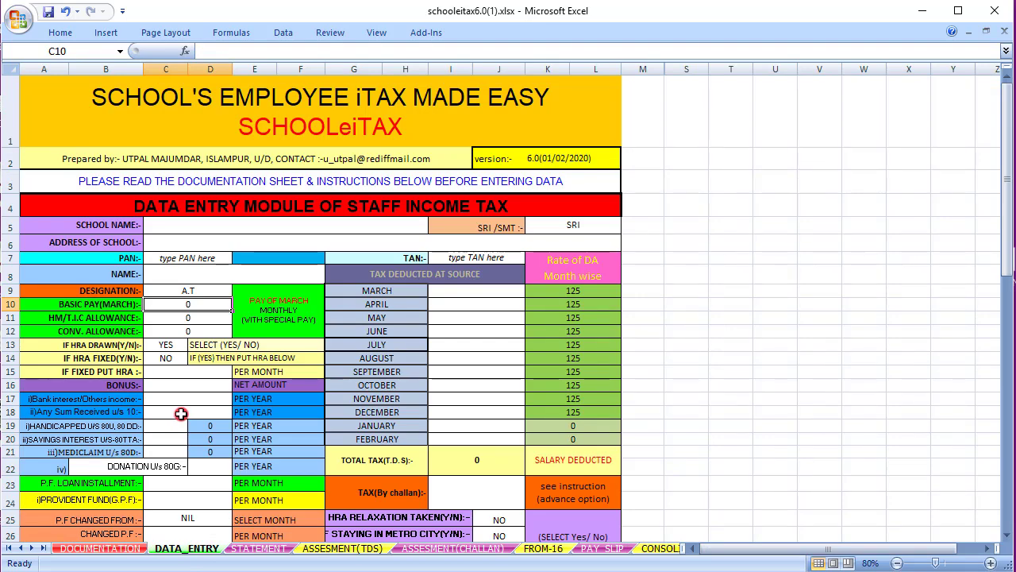
# Enter the school name 'Mitrabhum High School' and keep SRI as the employee's title
pyautogui.scroll(-2, 180, 414)
pyautogui.scroll(2, 180, 414)
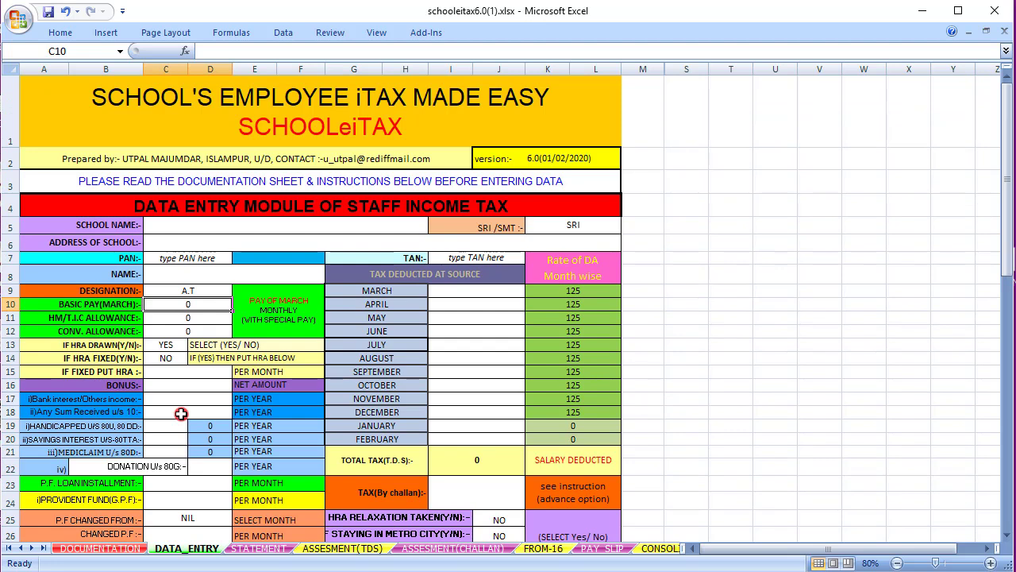
pyautogui.click(215, 224)
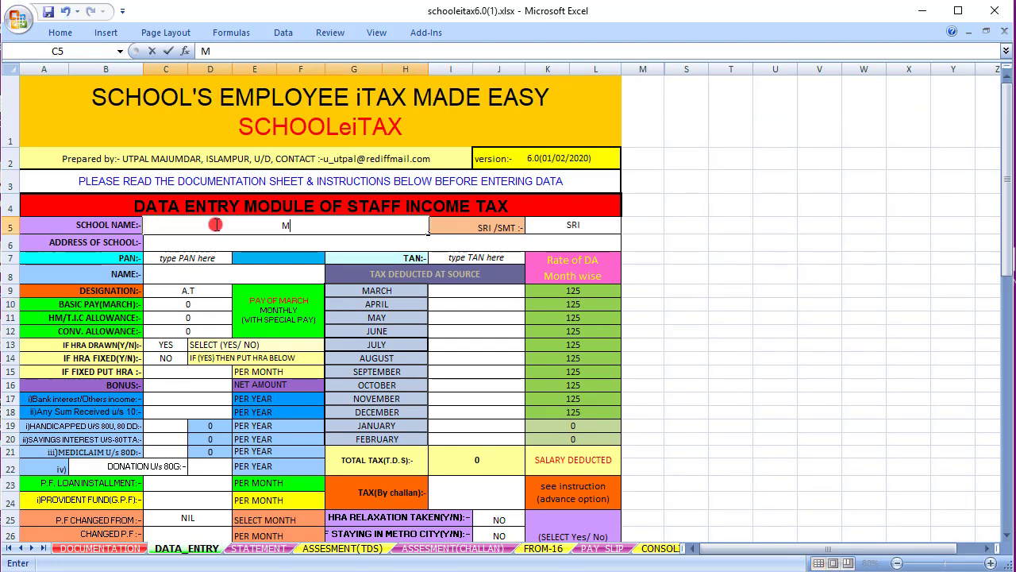
pyautogui.write('itrabhum High School')
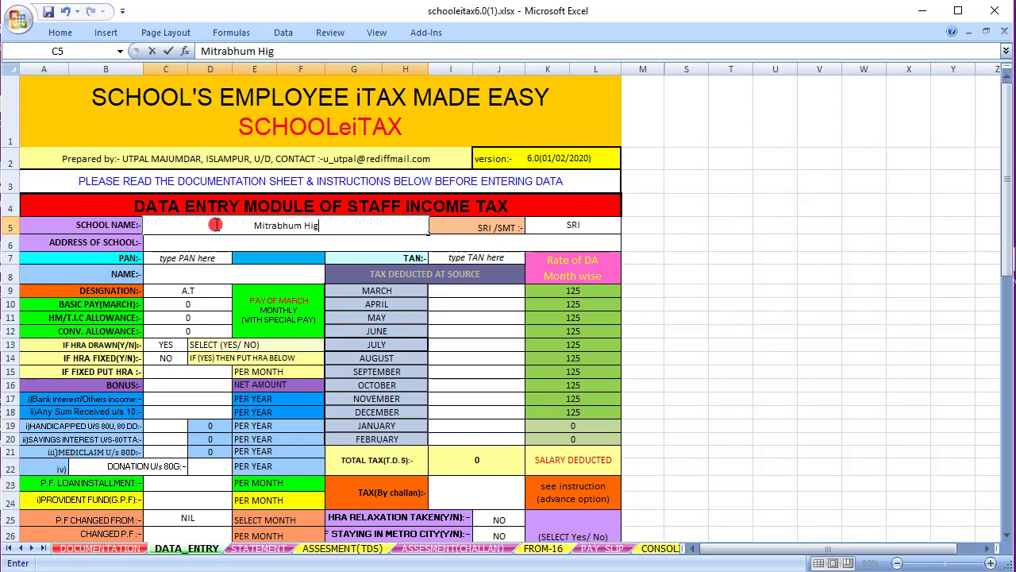
pyautogui.press('Return')
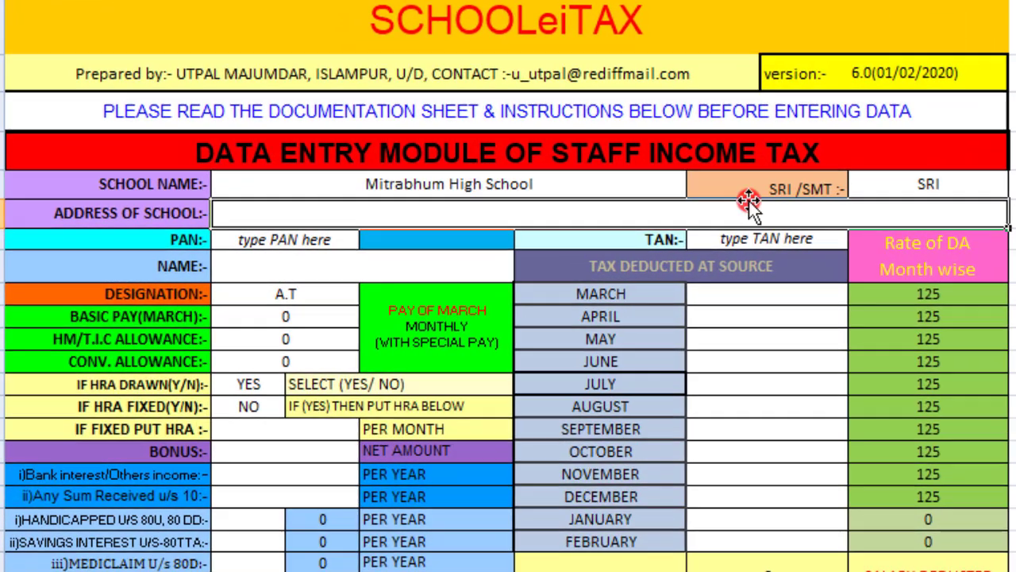
pyautogui.click(946, 181)
pyautogui.hotkey('alt', 'Down')
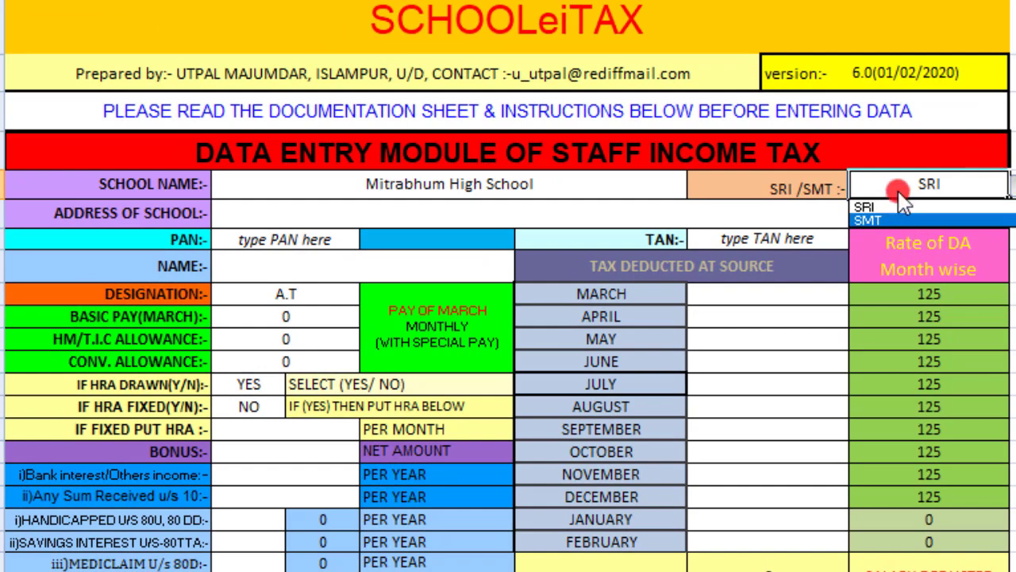
pyautogui.click(898, 208)
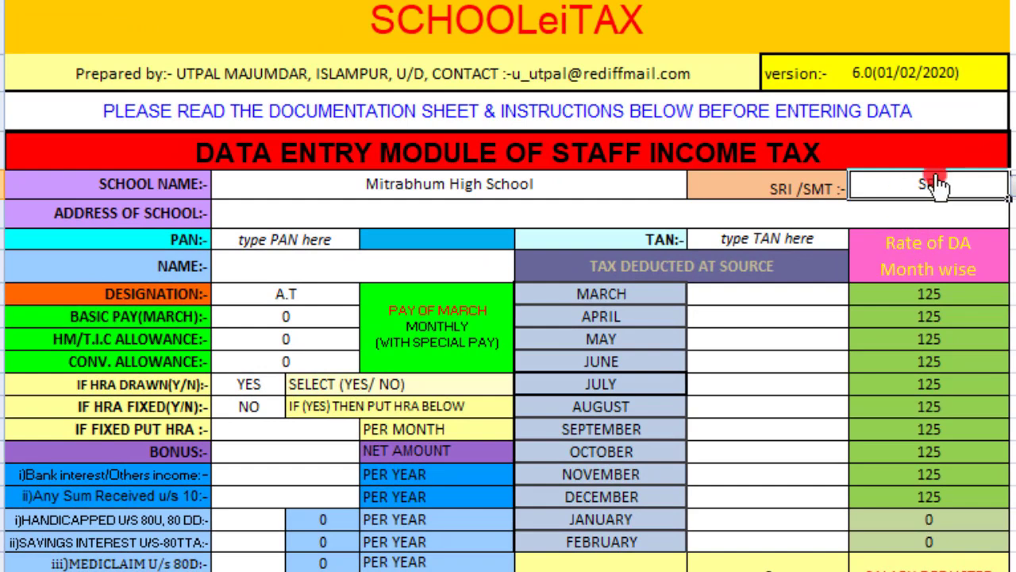
# Fill in the school address and paste the employee's PAN
pyautogui.doubleClick(394, 217)
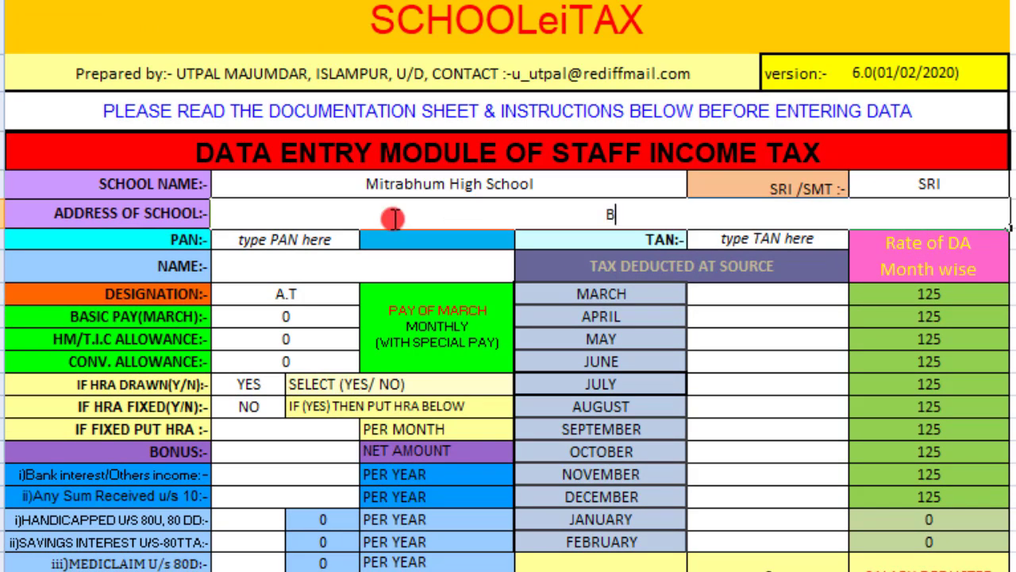
pyautogui.write('Birbhum')
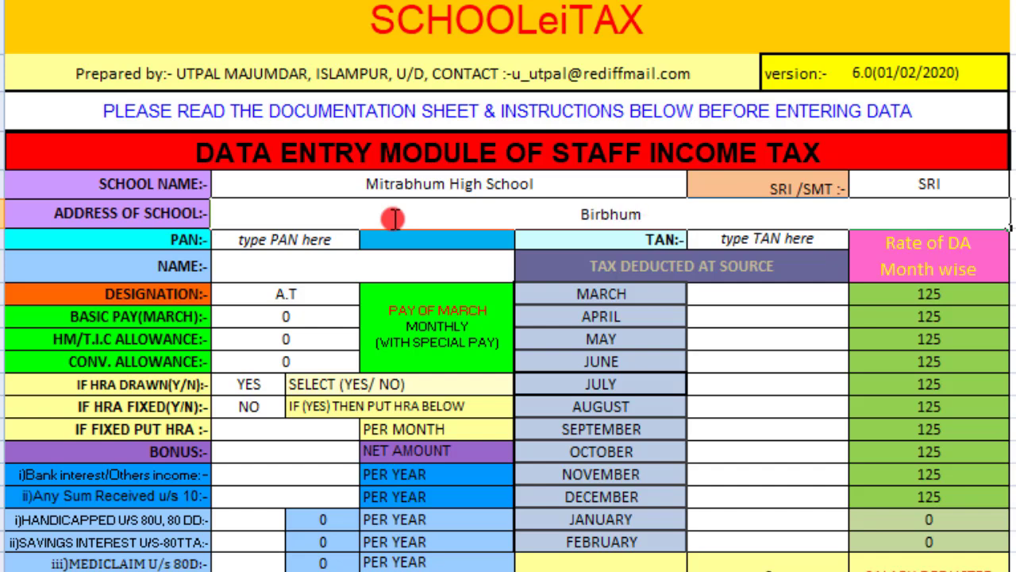
pyautogui.click(299, 238)
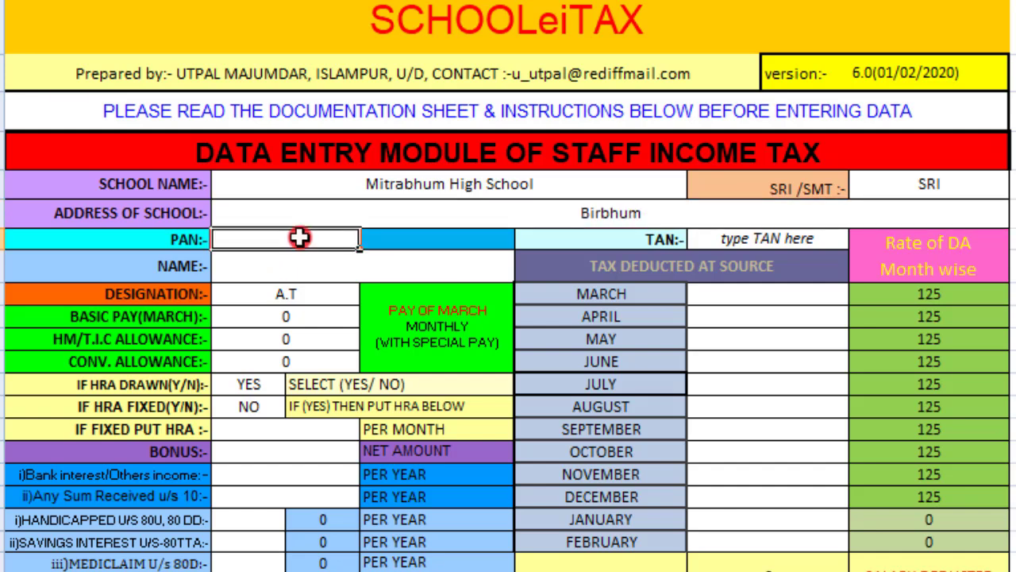
pyautogui.doubleClick(299, 238)
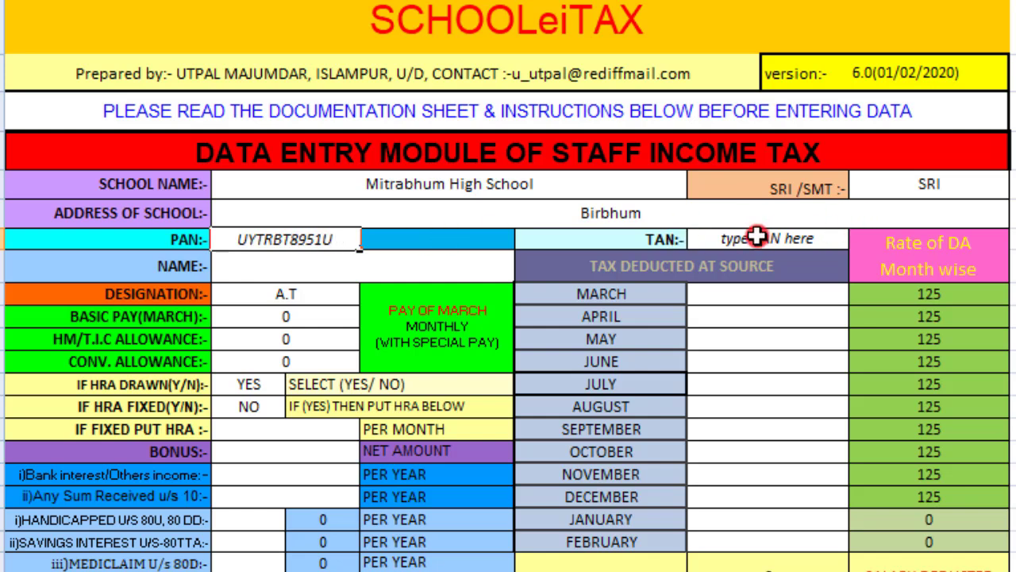
# Enter the employee's full name and keep the designation as A.T
pyautogui.doubleClick(270, 266)
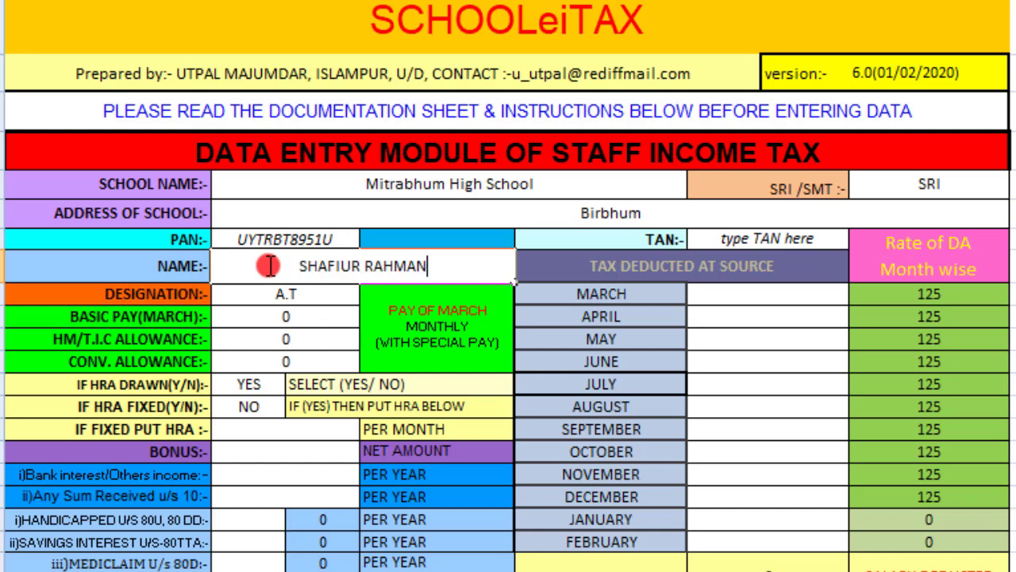
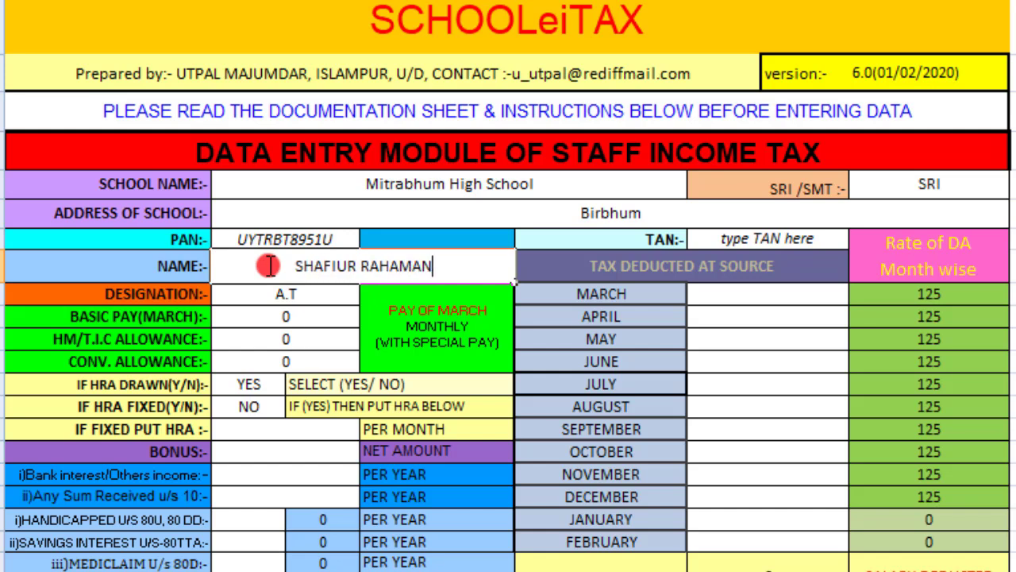
pyautogui.click(300, 294)
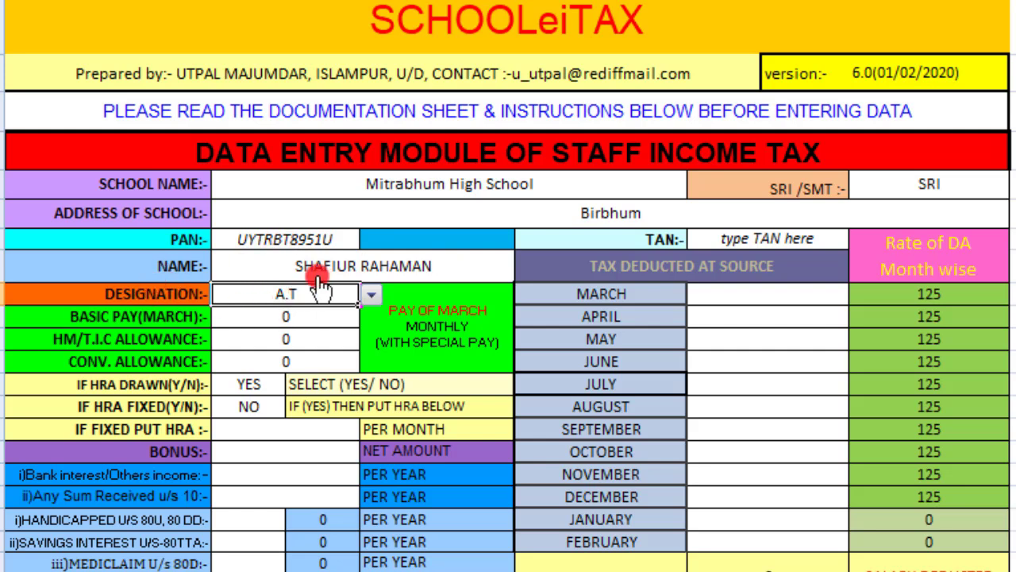
pyautogui.click(371, 294)
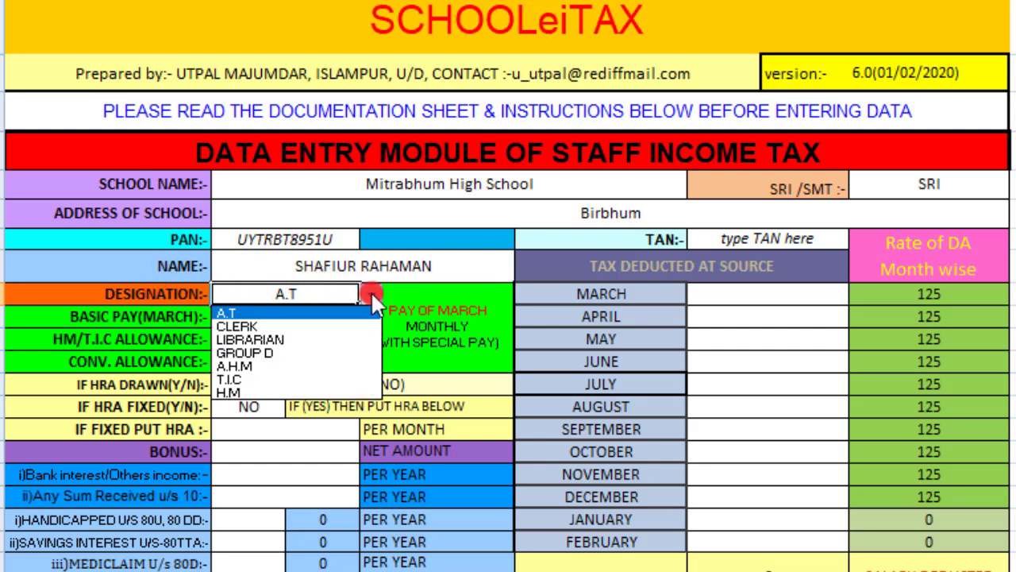
pyautogui.click(289, 315)
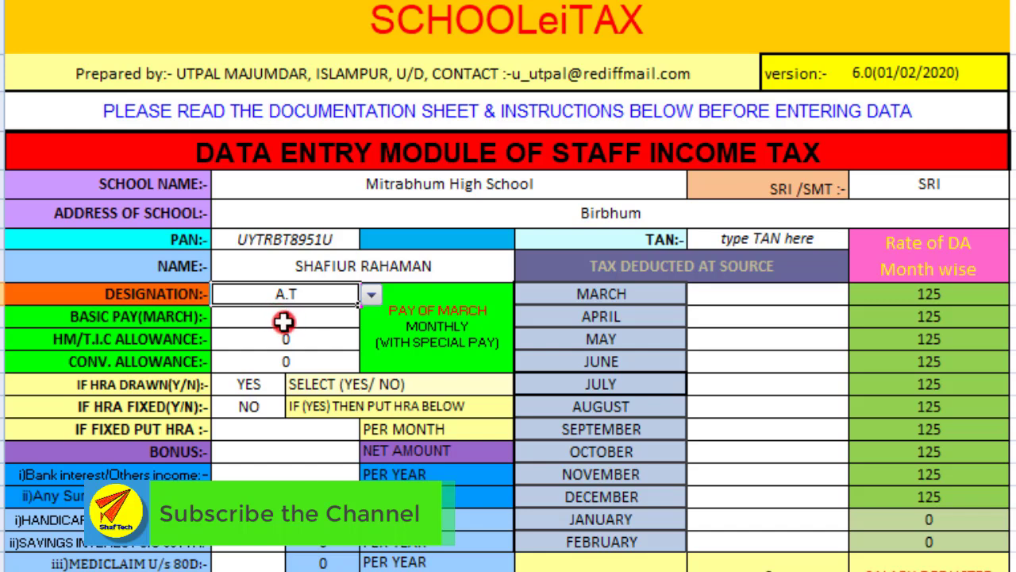
# Set March basic pay to 10710 and keep the HM/T.I.C allowance at 0
pyautogui.click(284, 320)
pyautogui.press('BackSpace')
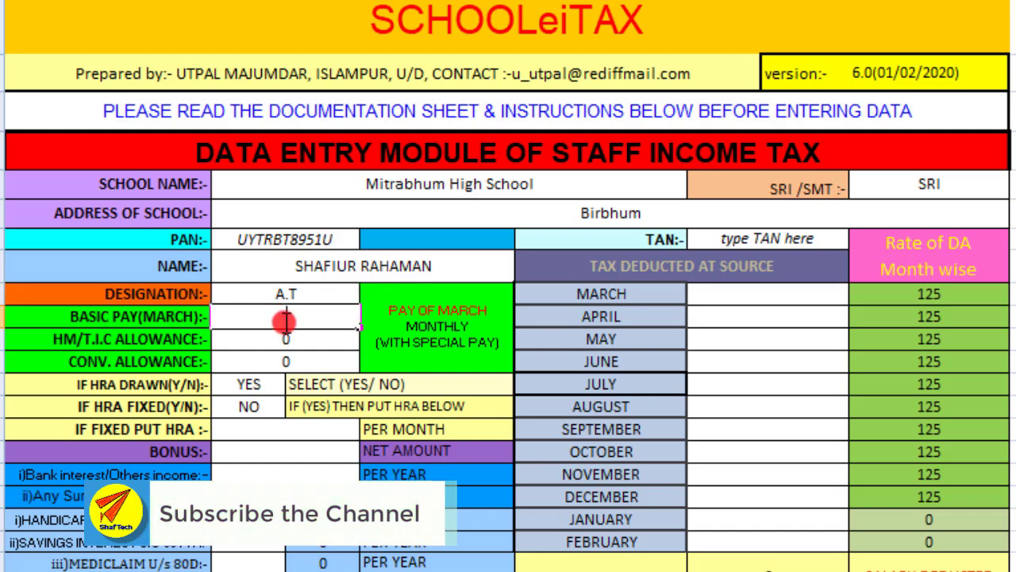
pyautogui.write('17')
pyautogui.write('10710')
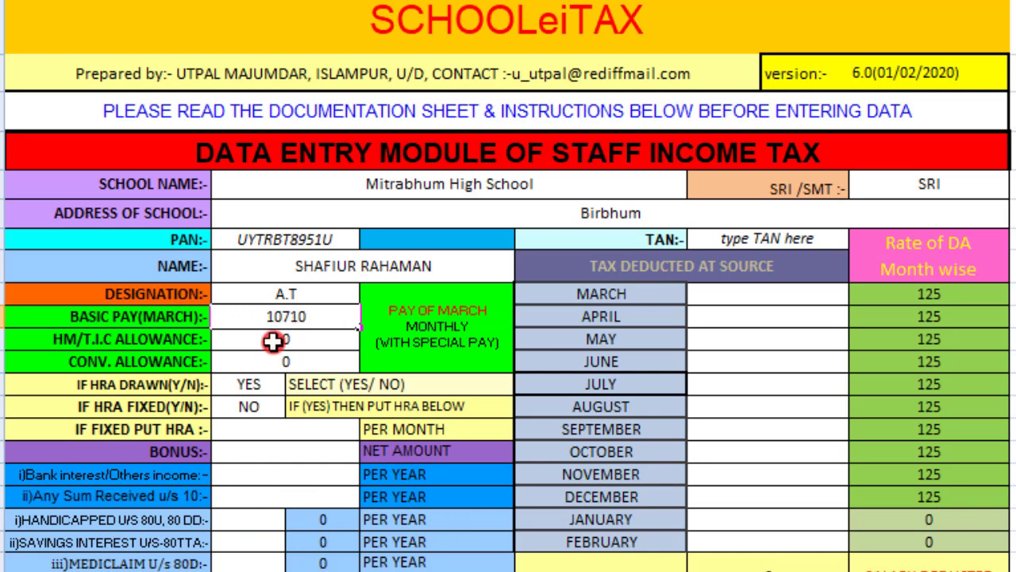
pyautogui.click(274, 339)
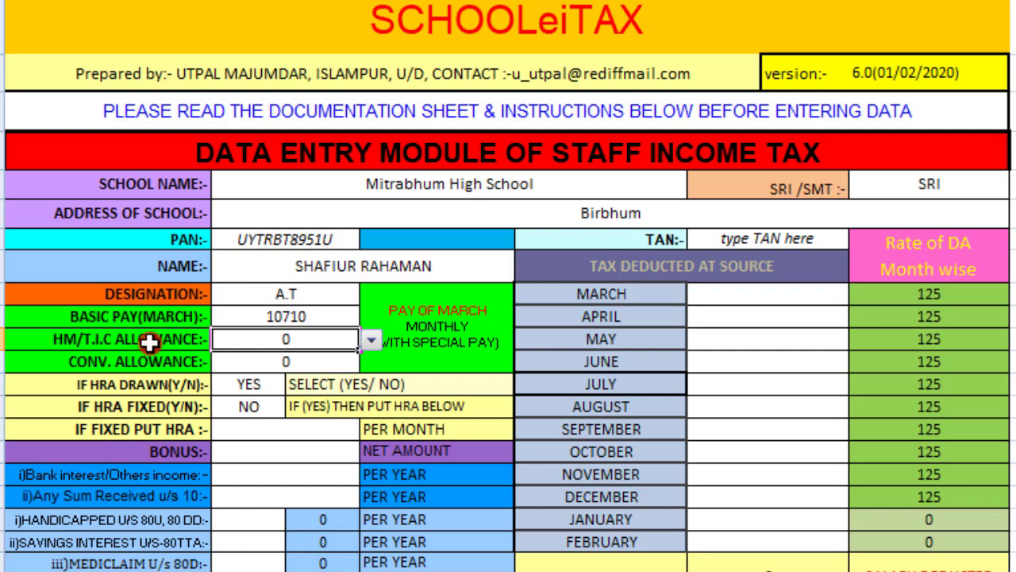
pyautogui.click(370, 340)
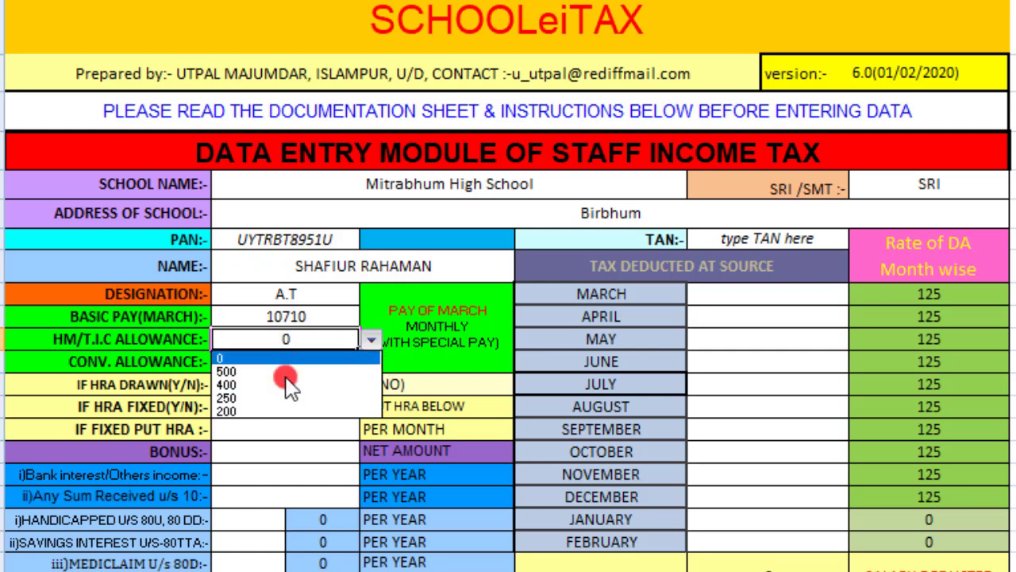
pyautogui.click(248, 359)
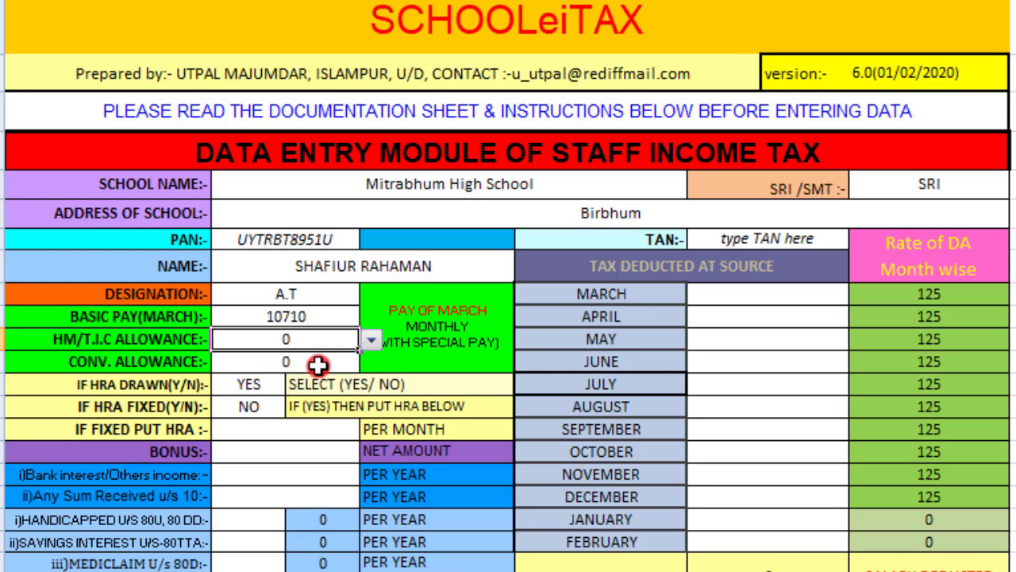
# Set HRA drawn to YES and HRA fixed to NO
pyautogui.scroll(-2, 318, 365)
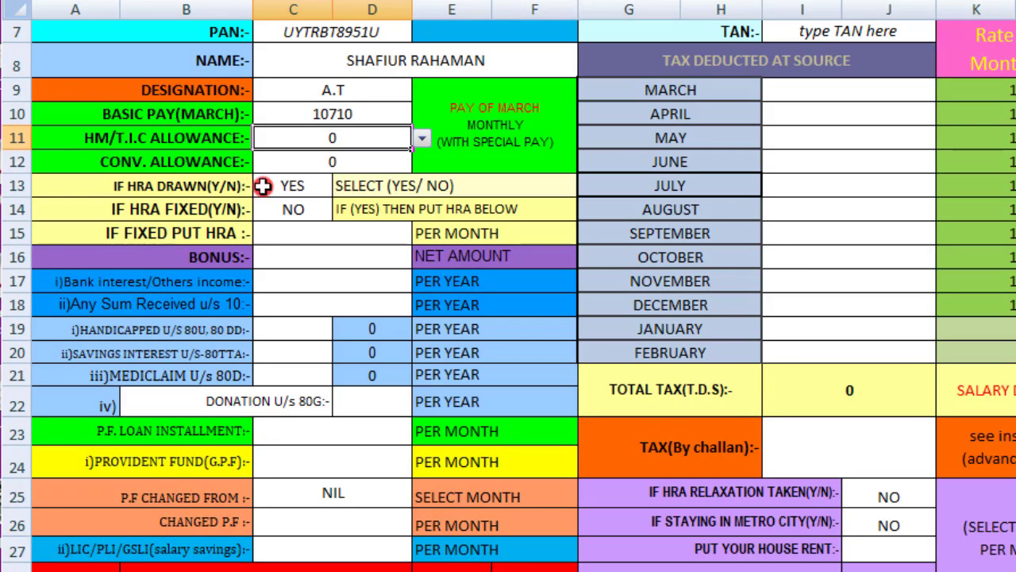
pyautogui.click(324, 188)
pyautogui.click(342, 188)
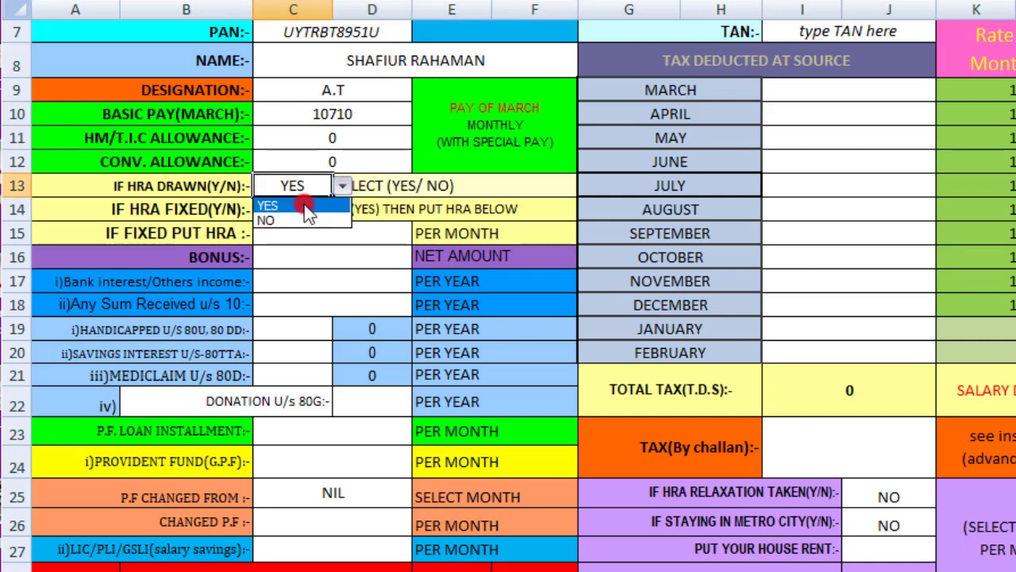
pyautogui.click(305, 207)
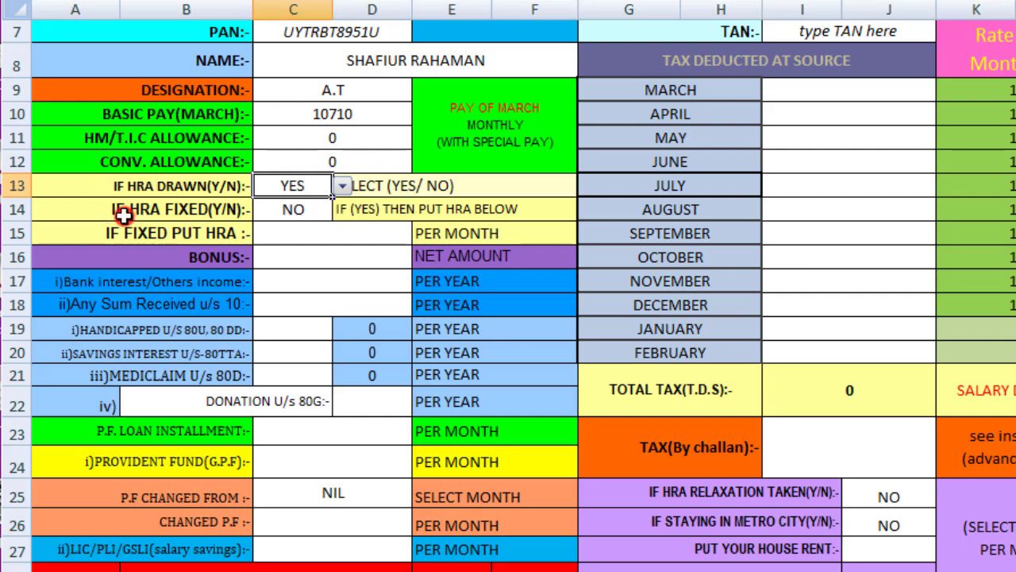
pyautogui.click(319, 211)
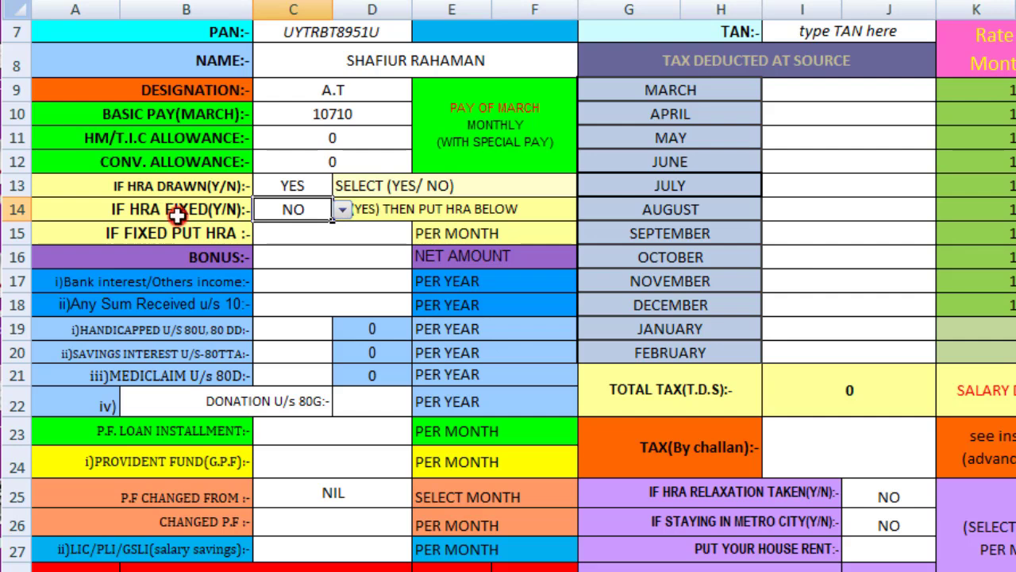
pyautogui.click(341, 208)
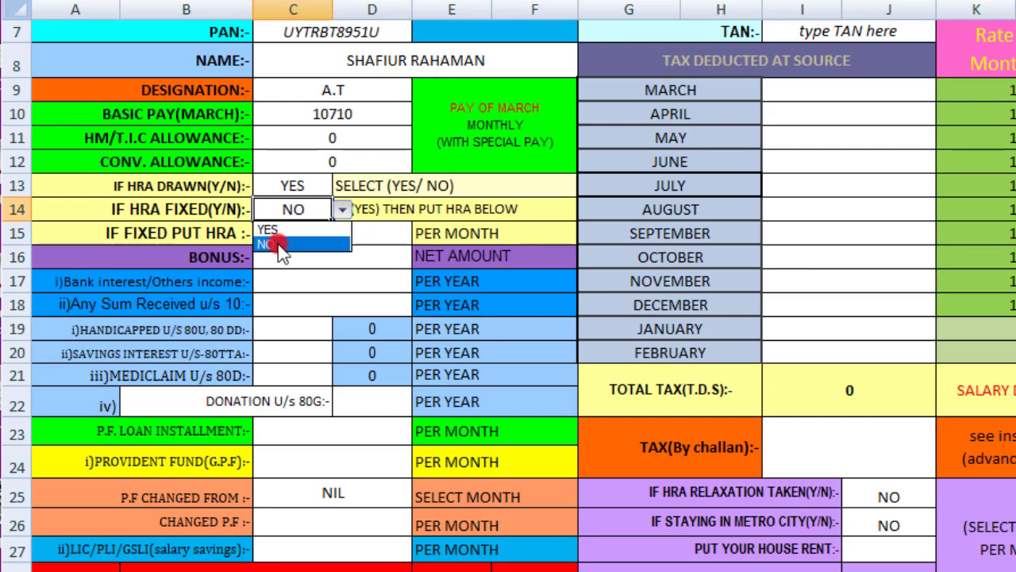
pyautogui.click(291, 246)
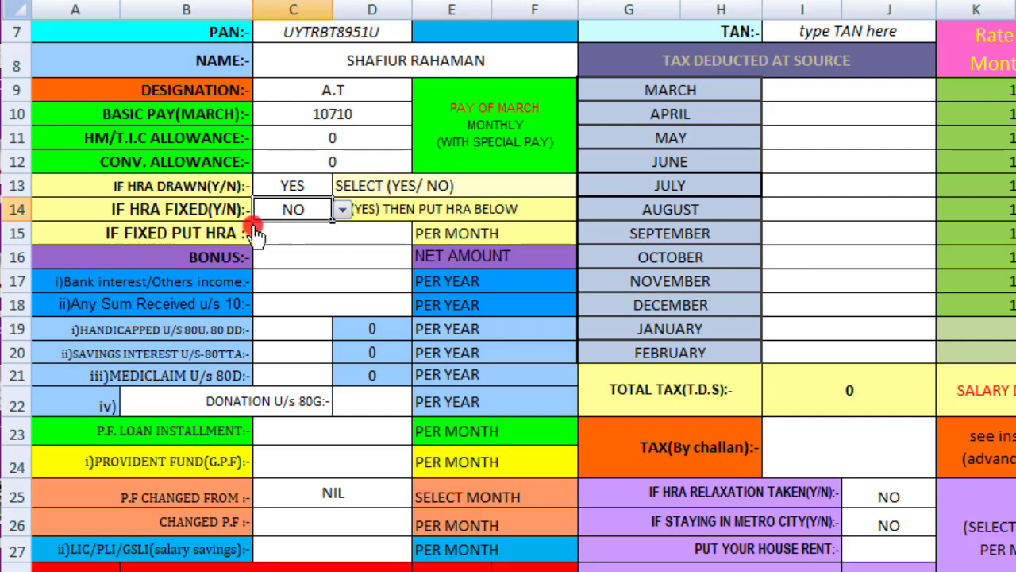
pyautogui.click(341, 209)
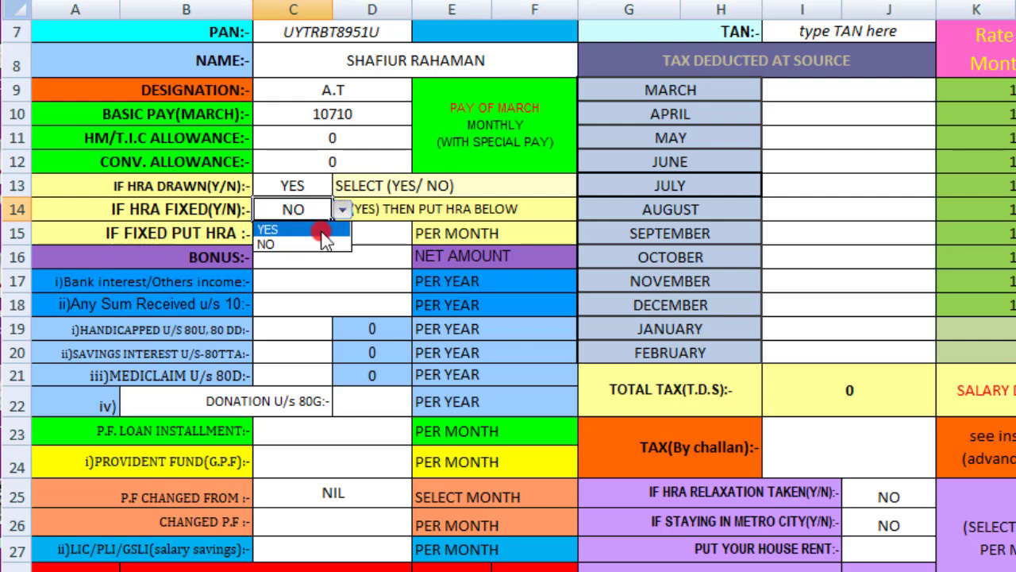
pyautogui.click(313, 228)
pyautogui.click(296, 233)
pyautogui.doubleClick(296, 234)
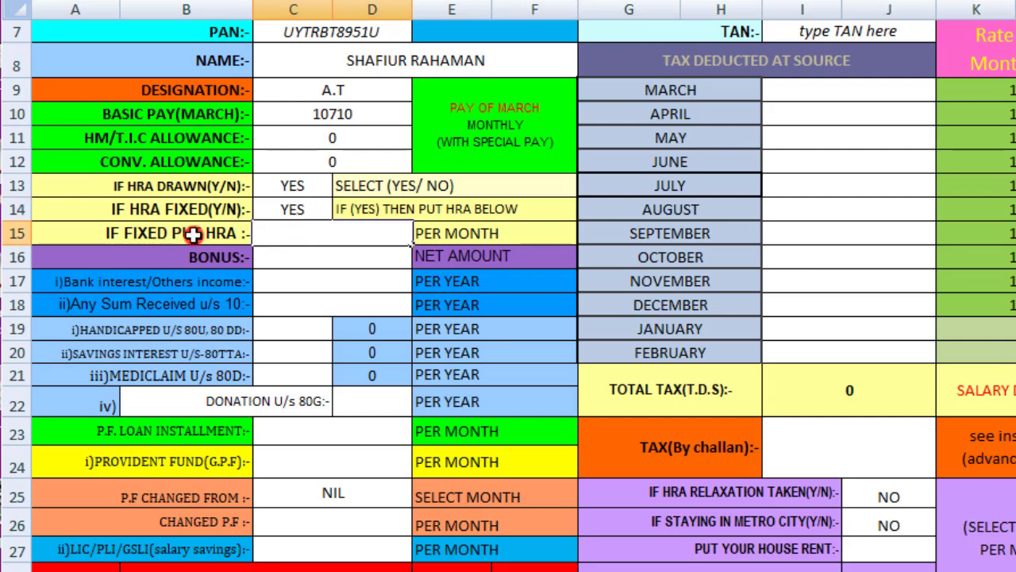
pyautogui.click(321, 208)
pyautogui.click(342, 209)
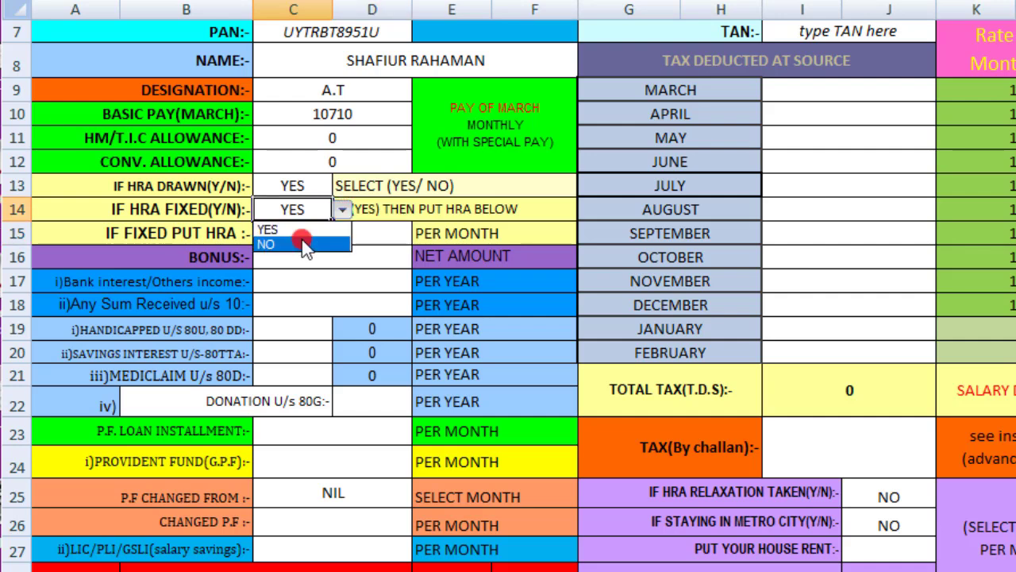
pyautogui.click(302, 241)
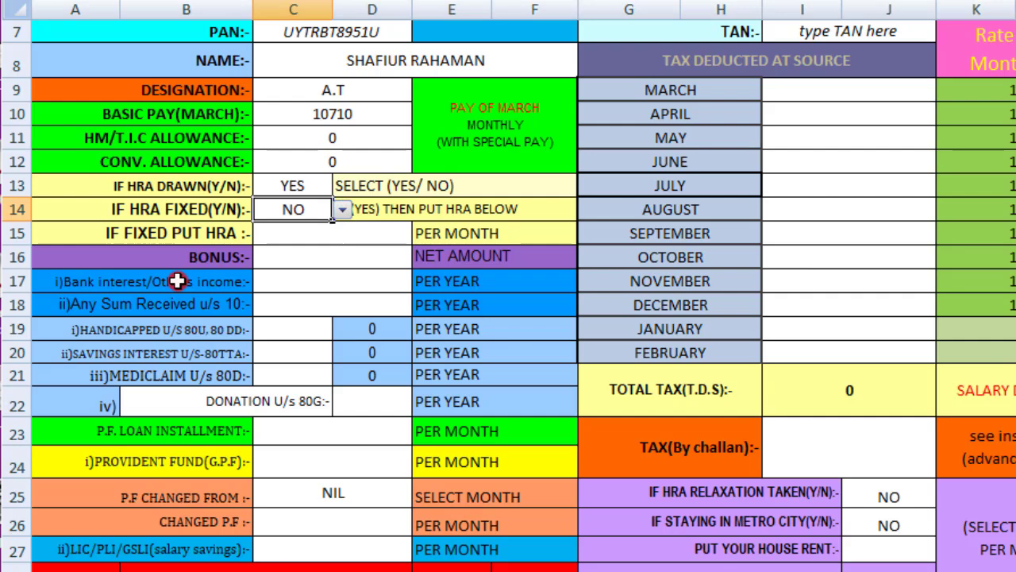
pyautogui.click(276, 255)
# Enter 2000 as yearly bank interest/other income and 2000 as 80TTA savings interest
pyautogui.scroll(-1, 277, 256)
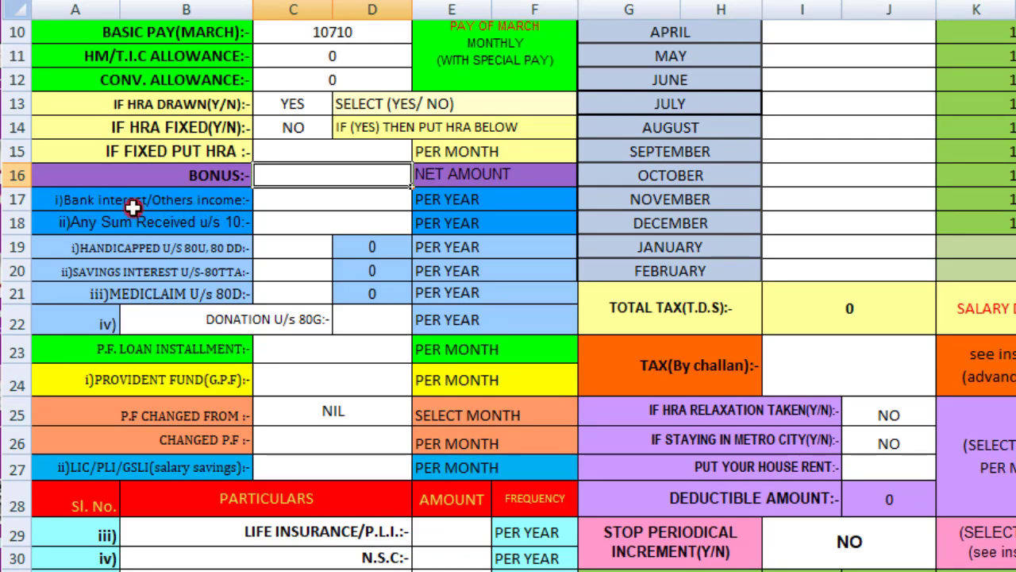
pyautogui.doubleClick(315, 198)
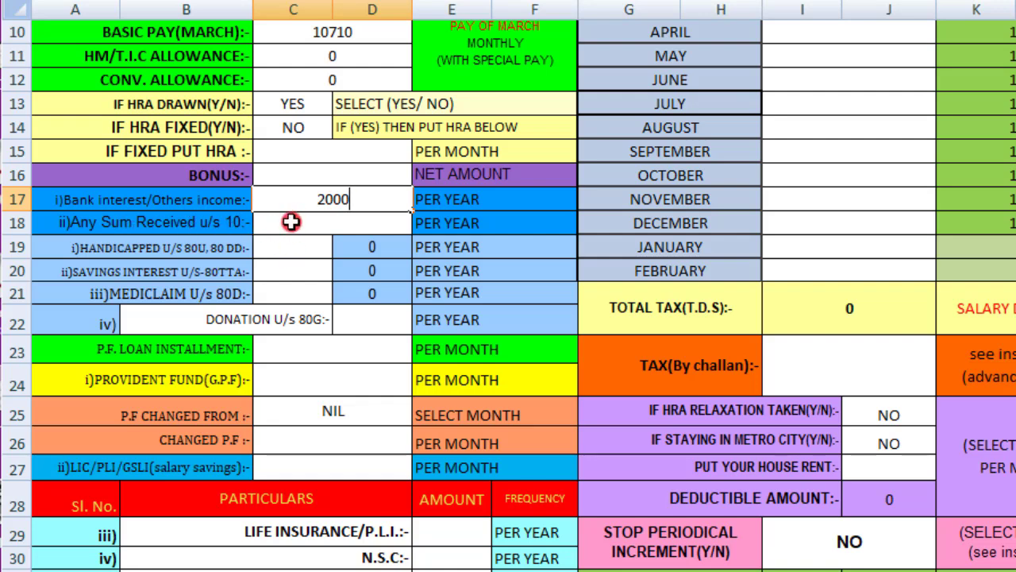
pyautogui.click(330, 225)
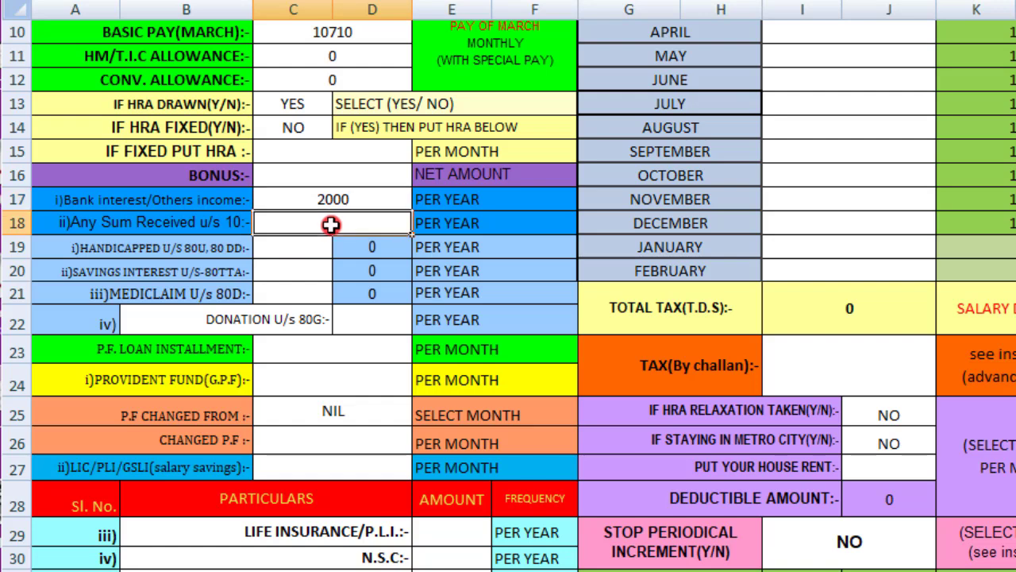
pyautogui.scroll(-1, 330, 223)
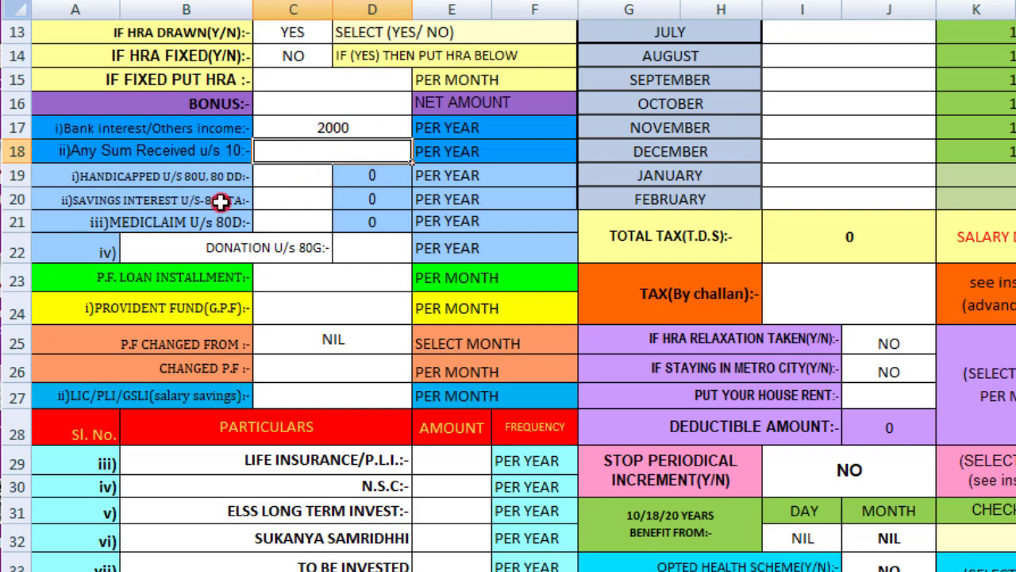
pyautogui.click(291, 200)
pyautogui.write('2000')
pyautogui.press('Return')
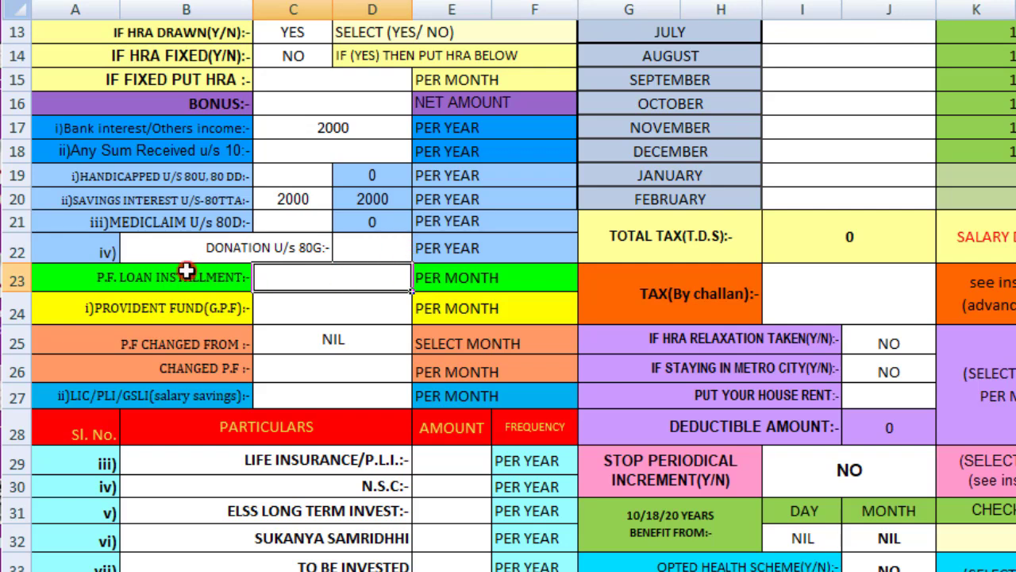
pyautogui.scroll(-1, 140, 281)
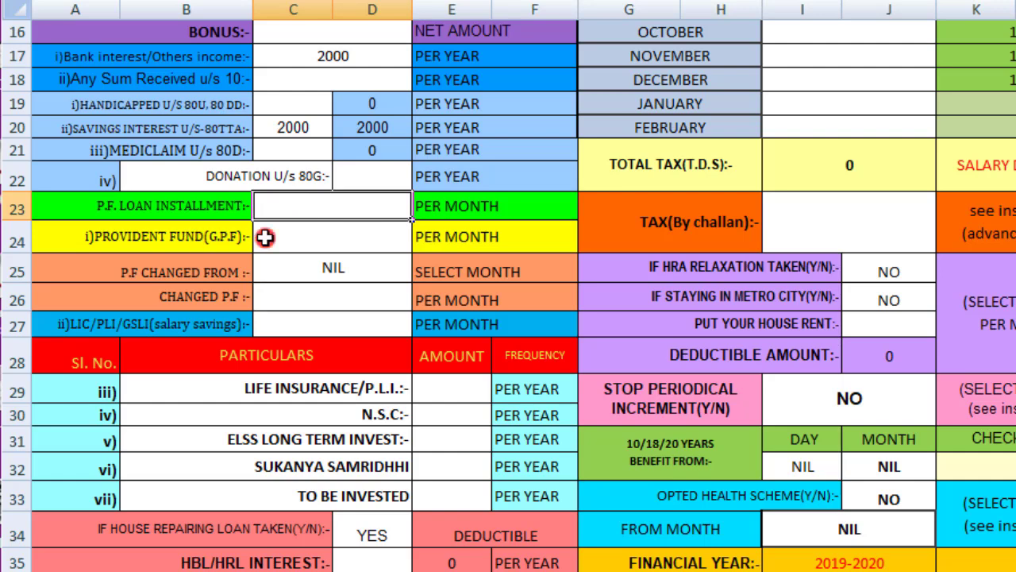
# Keep G.P.F. at 2000 per month and set it to change to 2500 from JANUARY
pyautogui.doubleClick(305, 235)
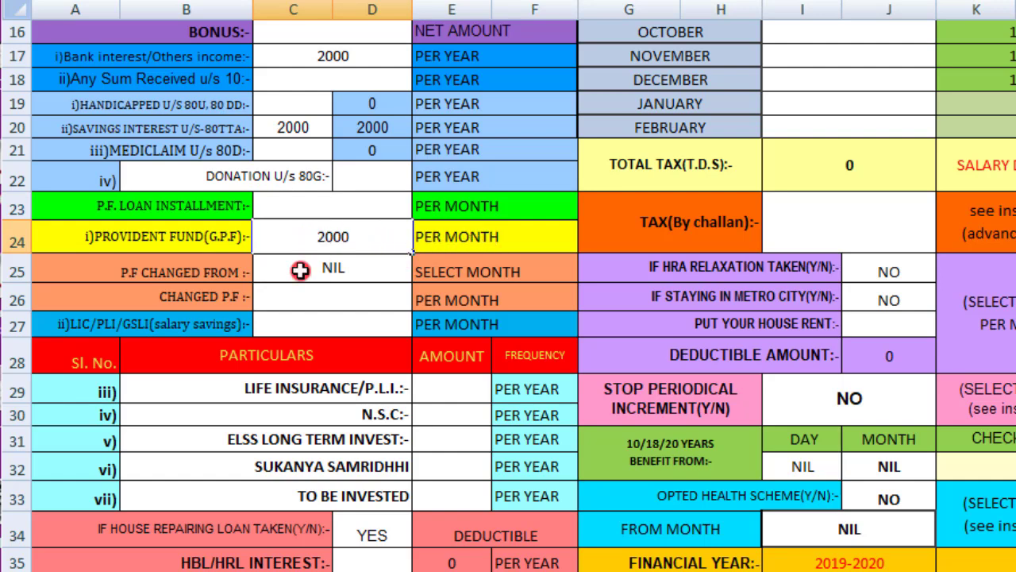
pyautogui.press('Escape')
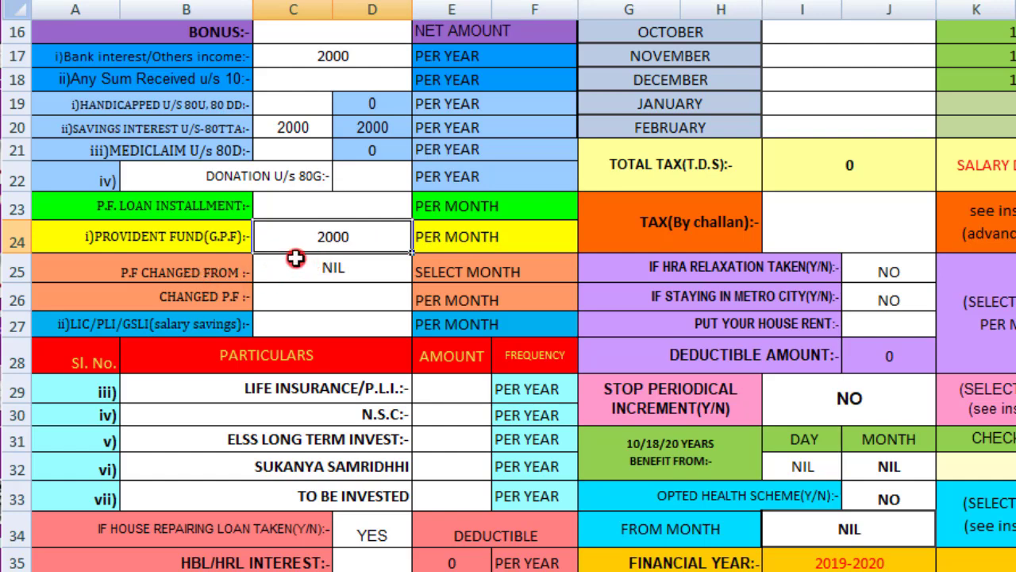
pyautogui.click(381, 270)
pyautogui.click(422, 271)
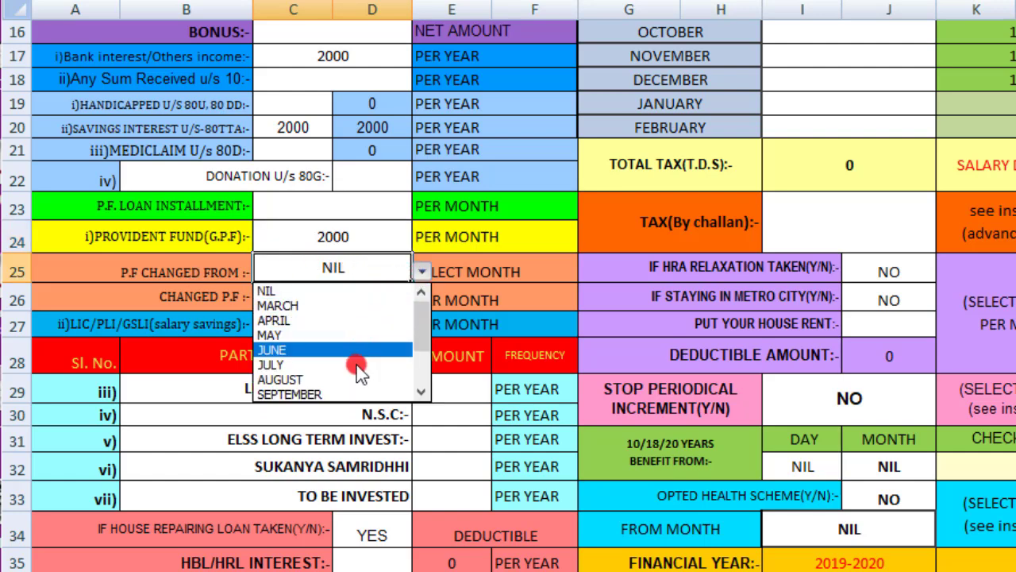
pyautogui.moveTo(427, 335); pyautogui.dragTo(420, 385)
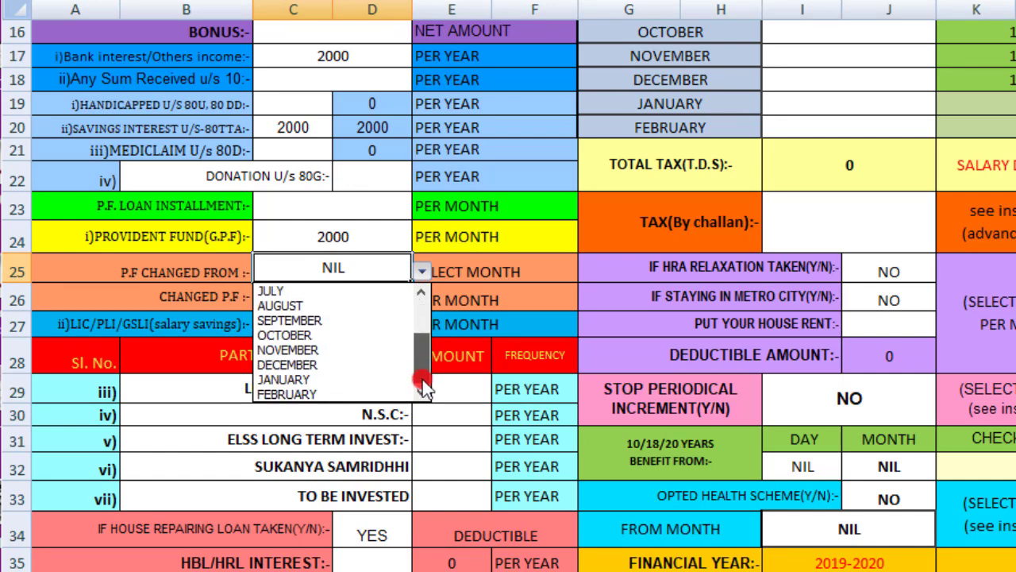
pyautogui.click(376, 384)
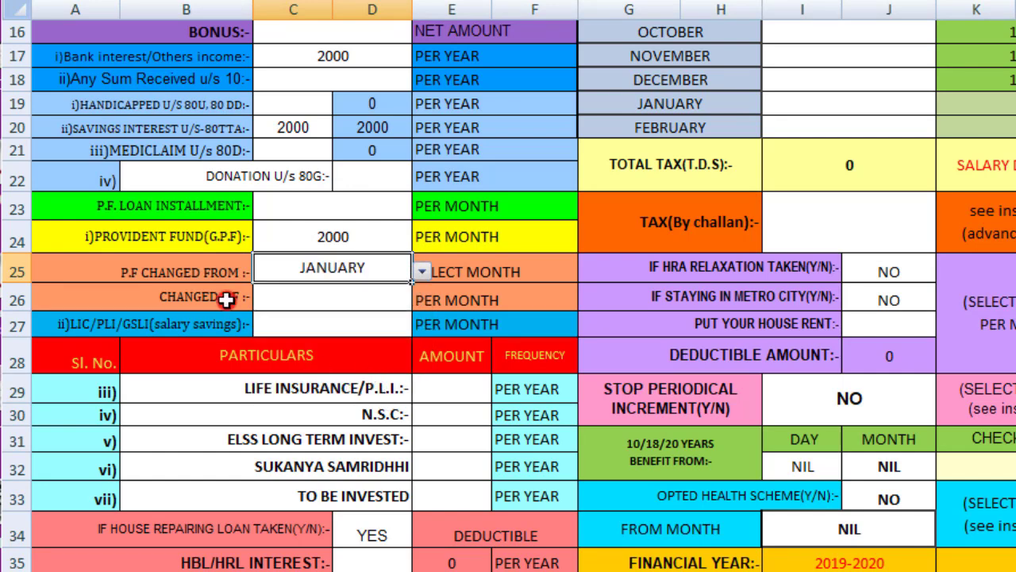
pyautogui.doubleClick(286, 296)
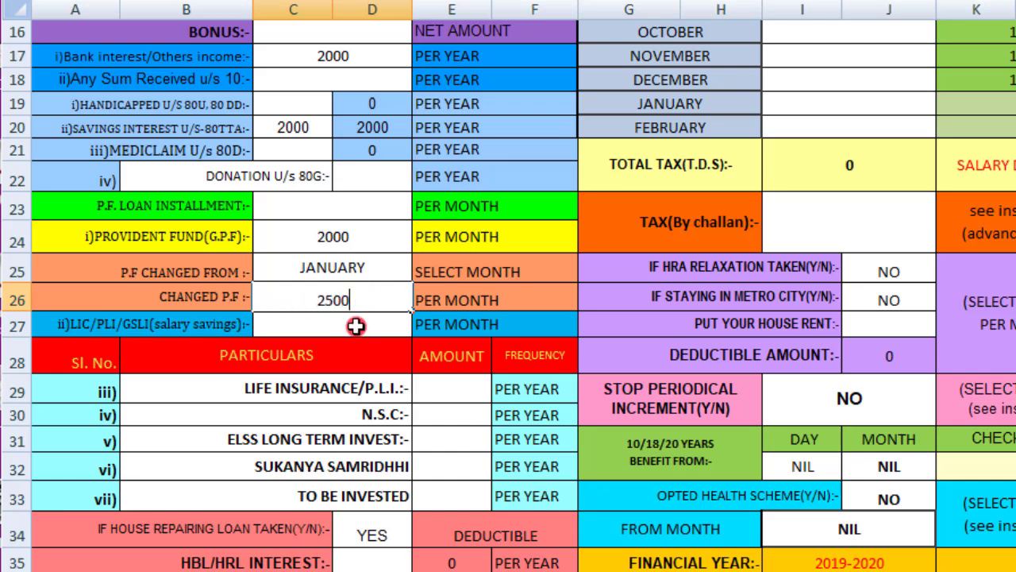
pyautogui.click(356, 326)
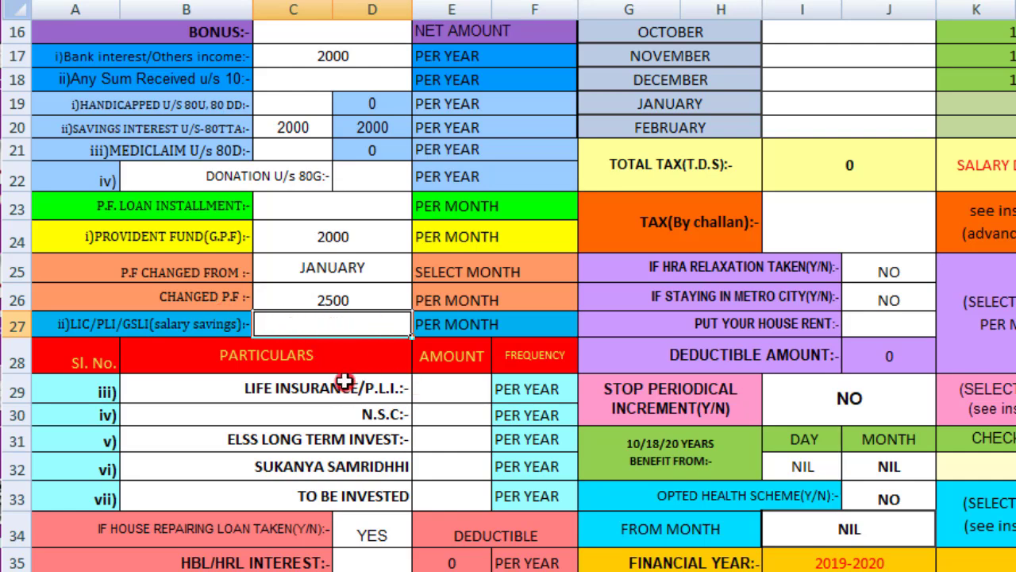
pyautogui.scroll(-1, 286, 397)
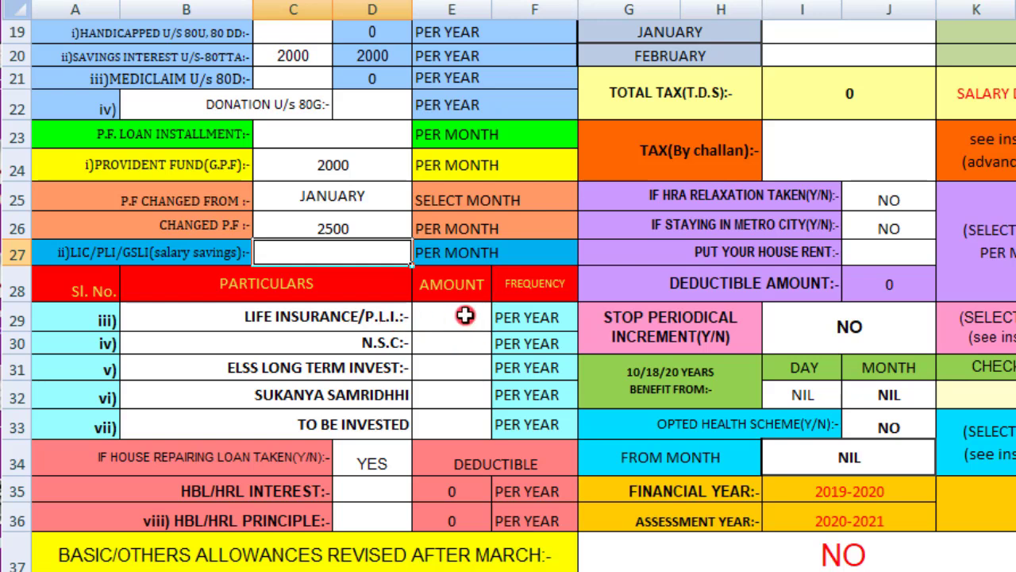
# Enter 35000 for Life Insurance/P.L.I. and 20000 for ELSS long-term investment
pyautogui.click(437, 318)
pyautogui.doubleClick(452, 317)
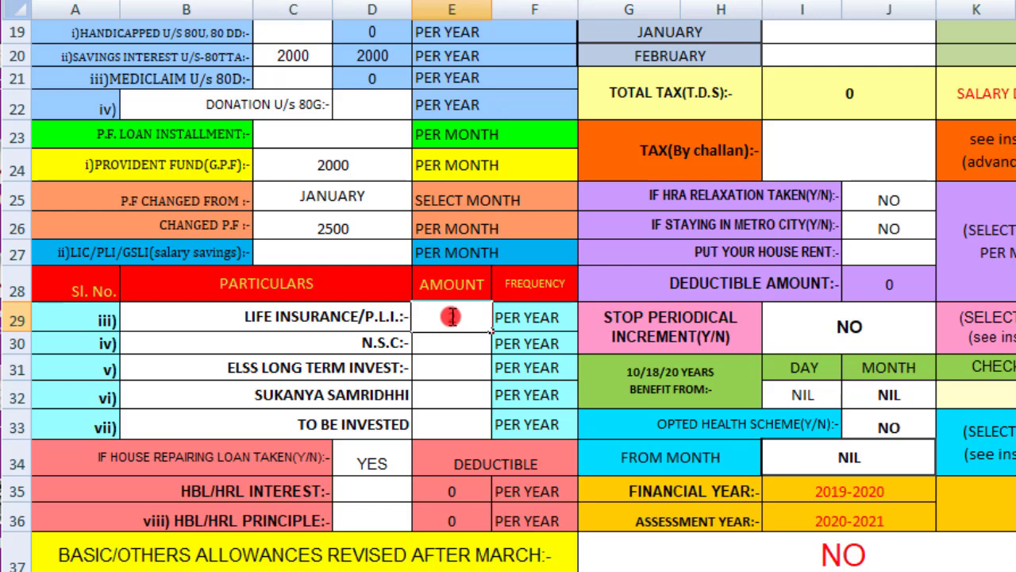
pyautogui.write('35000')
pyautogui.click(454, 347)
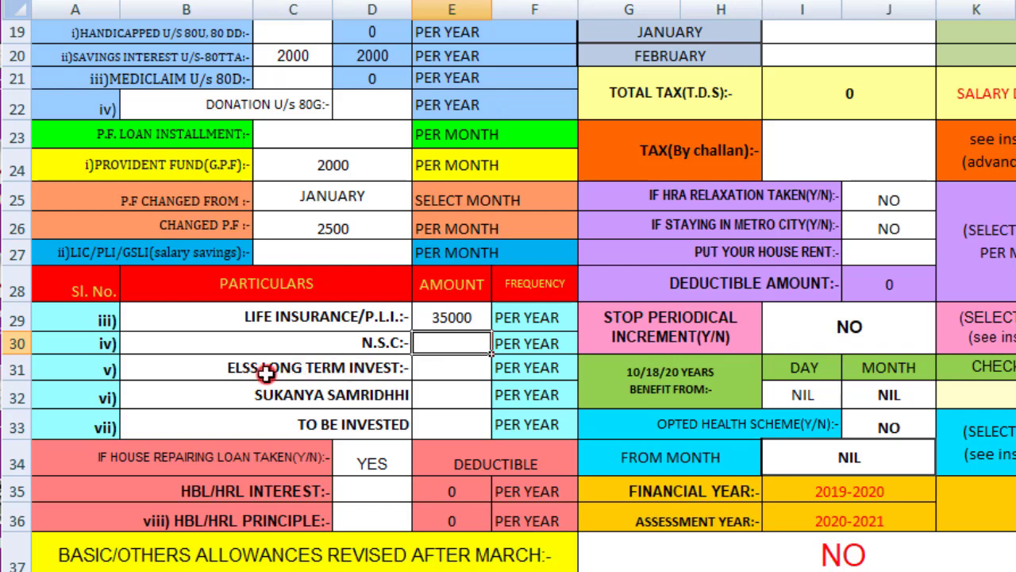
pyautogui.click(461, 369)
pyautogui.write('2000')
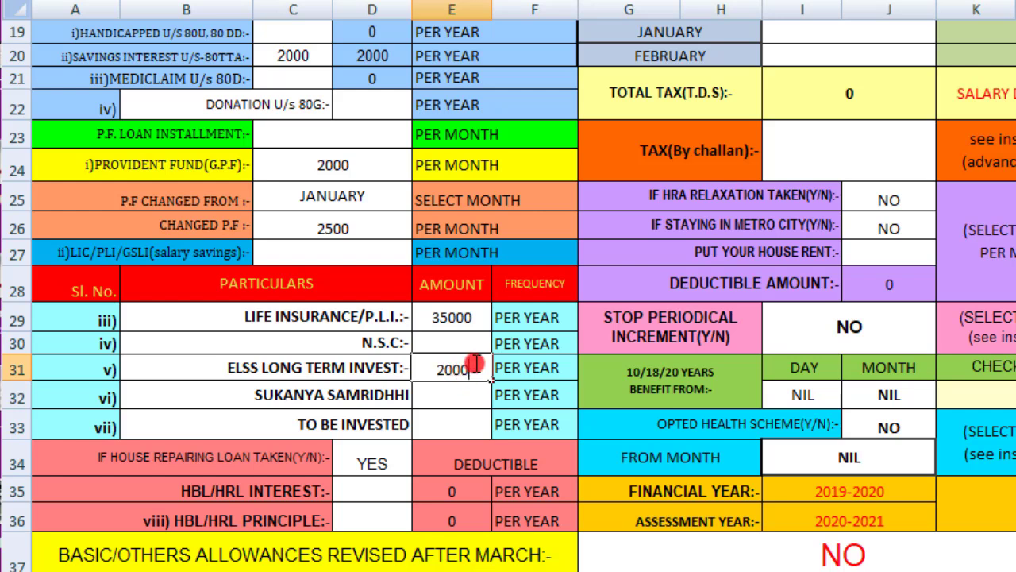
pyautogui.write('0')
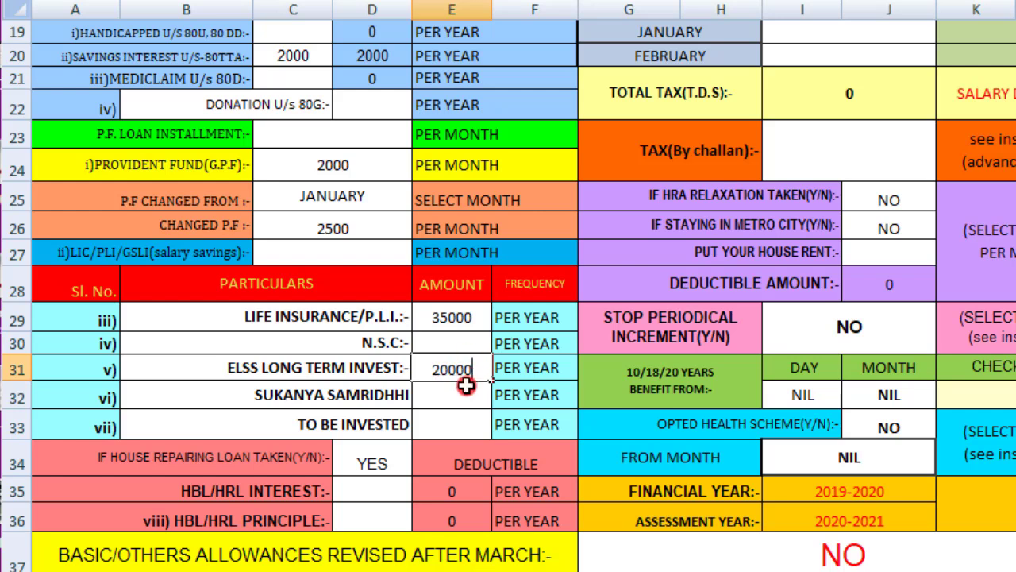
pyautogui.click(466, 390)
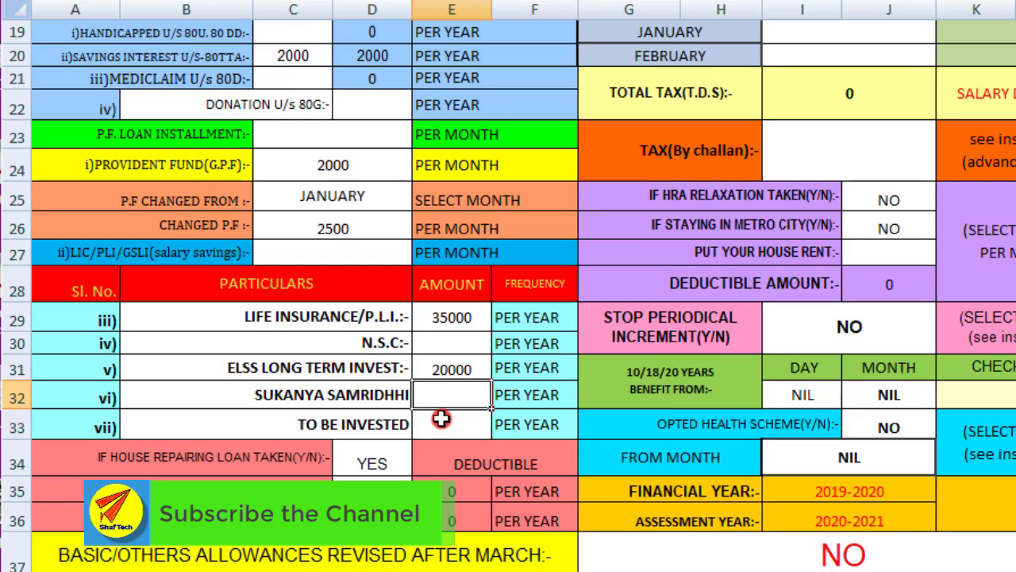
# Enter tax deducted at source of 100 for March, 100 for April and 200 for January
pyautogui.scroll(1, 731, 239)
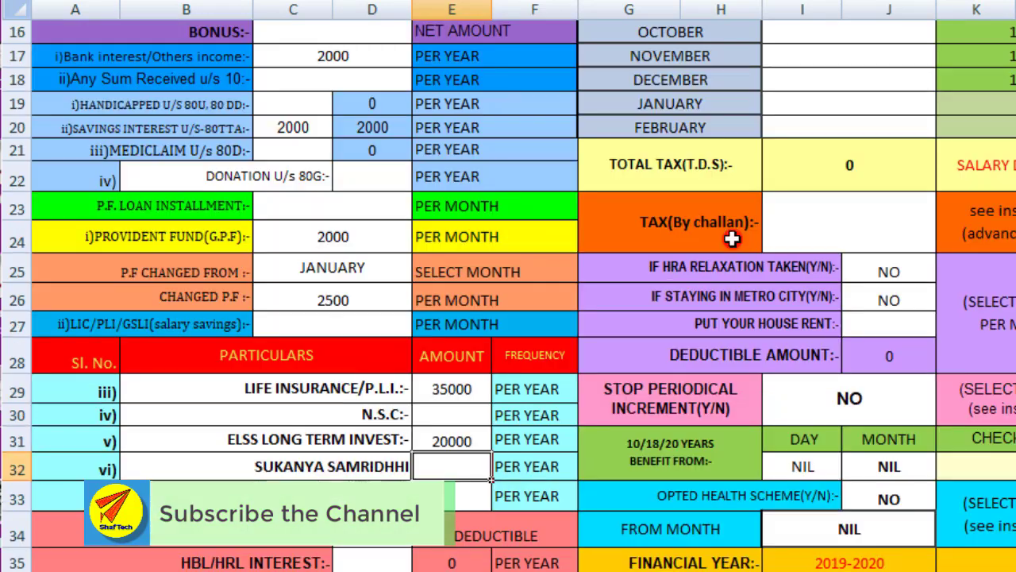
pyautogui.scroll(4, 730, 238)
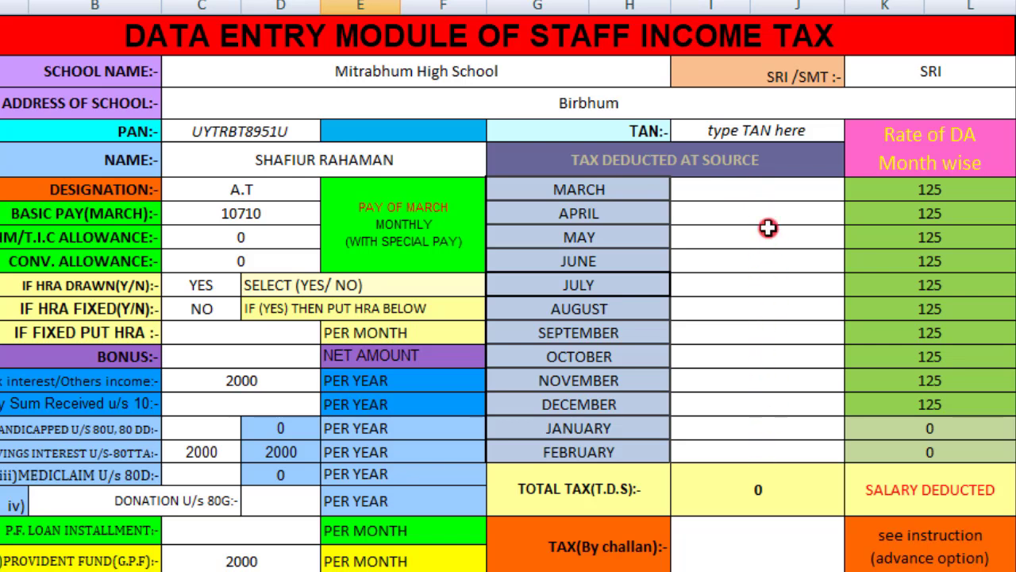
pyautogui.click(770, 189)
pyautogui.write('1')
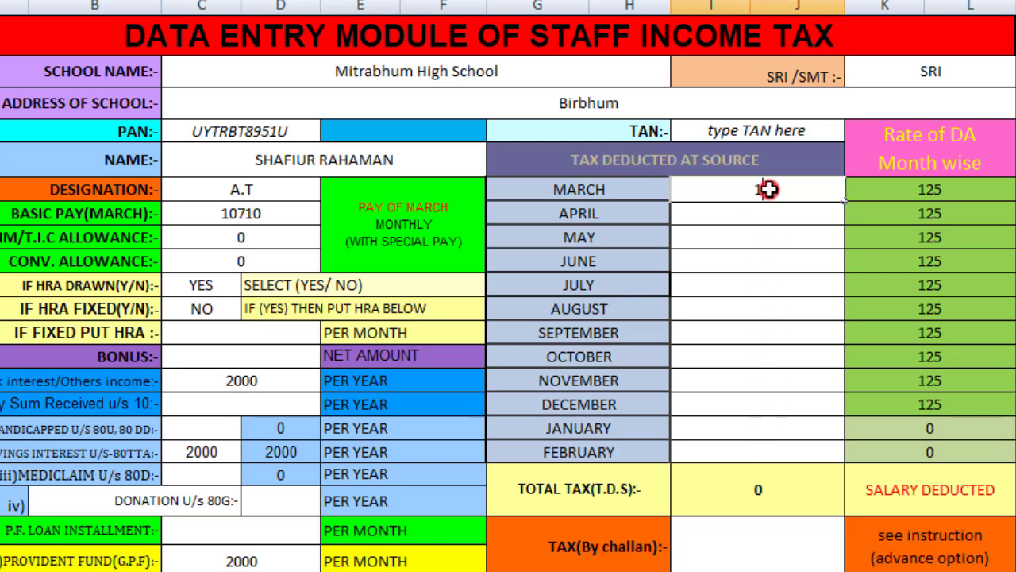
pyautogui.write('00')
pyautogui.click(773, 208)
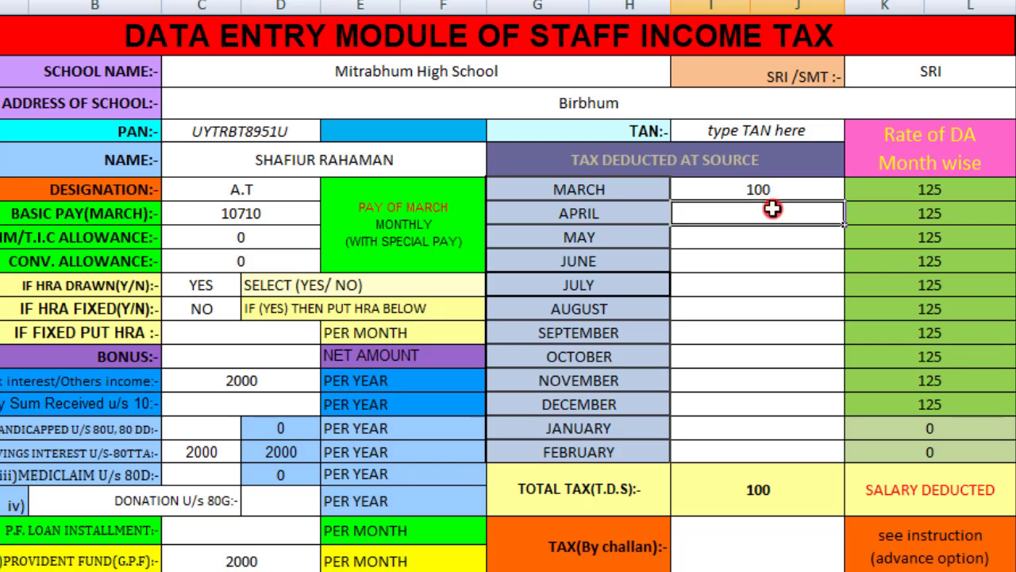
pyautogui.doubleClick(772, 211)
pyautogui.write('10')
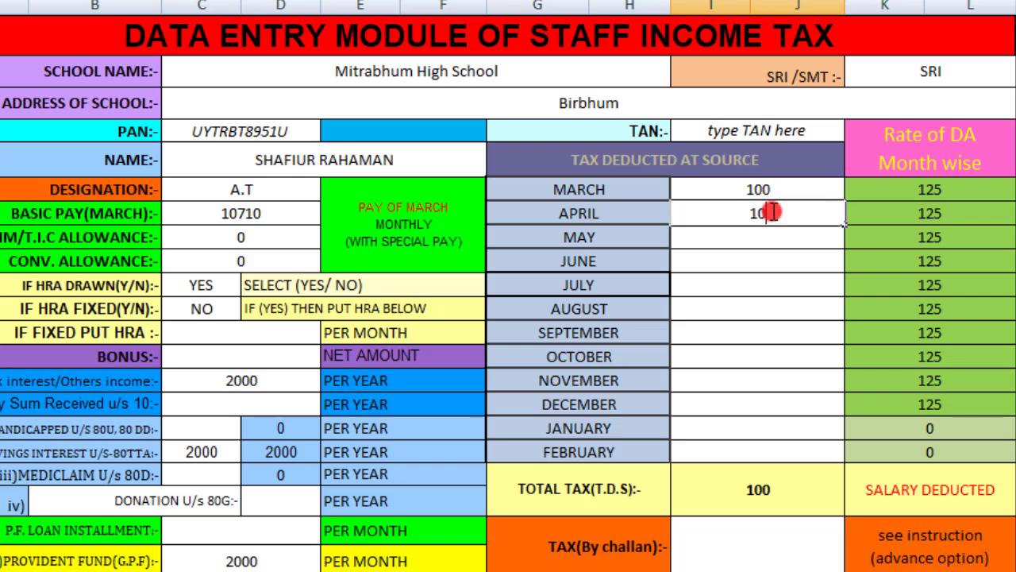
pyautogui.write('0')
pyautogui.click(772, 260)
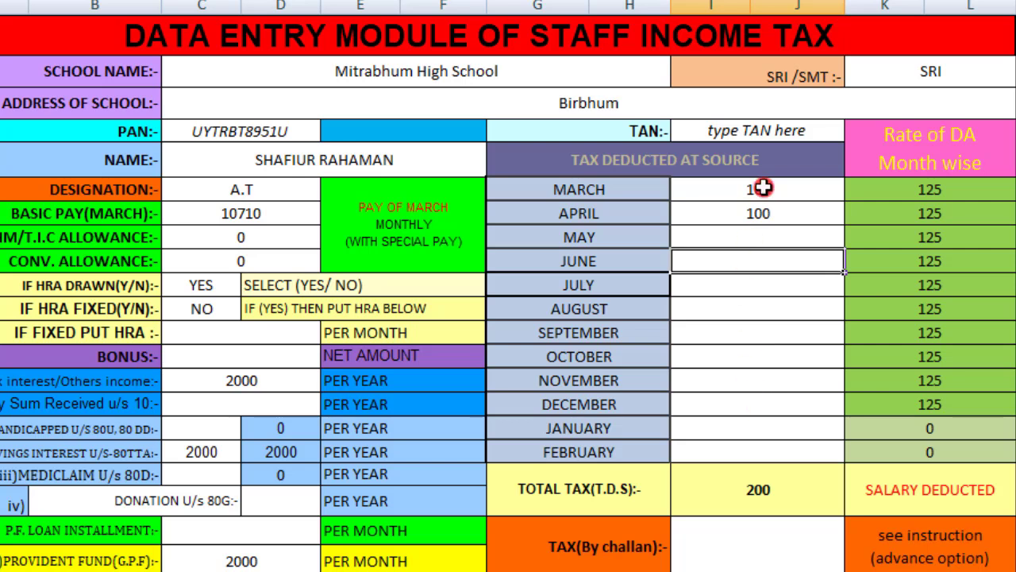
pyautogui.click(768, 424)
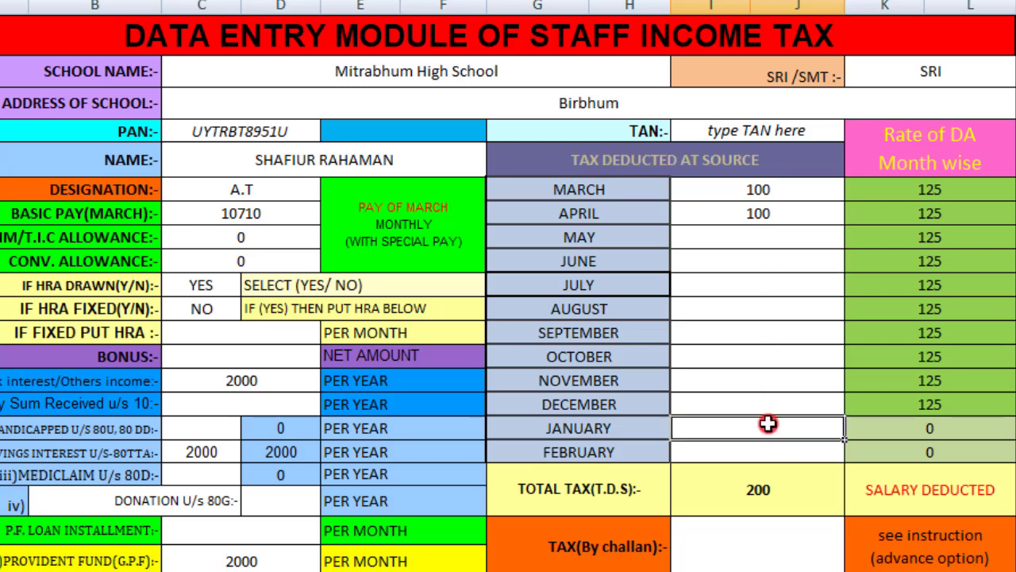
pyautogui.doubleClick(768, 424)
pyautogui.write('200')
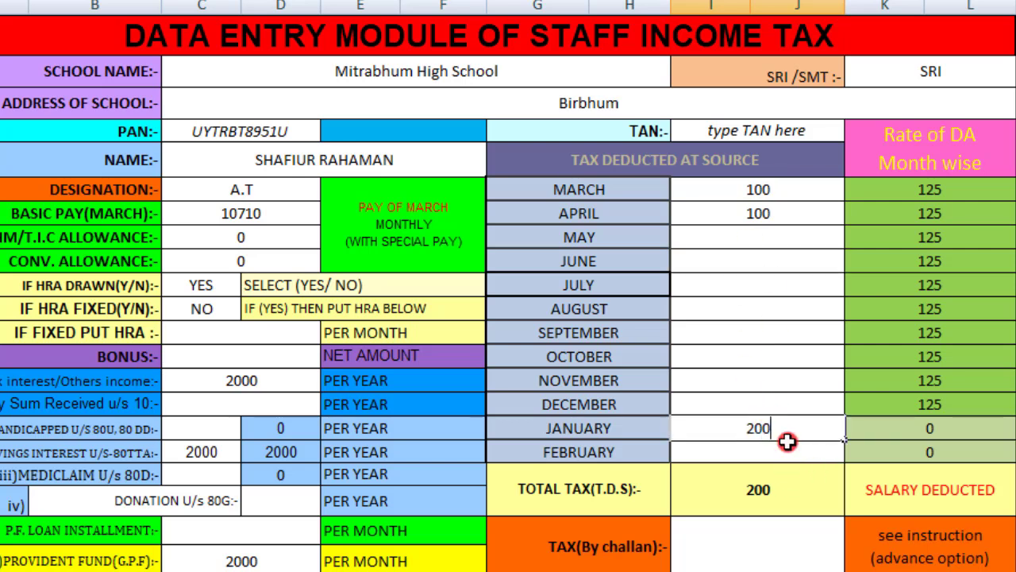
pyautogui.press('Return')
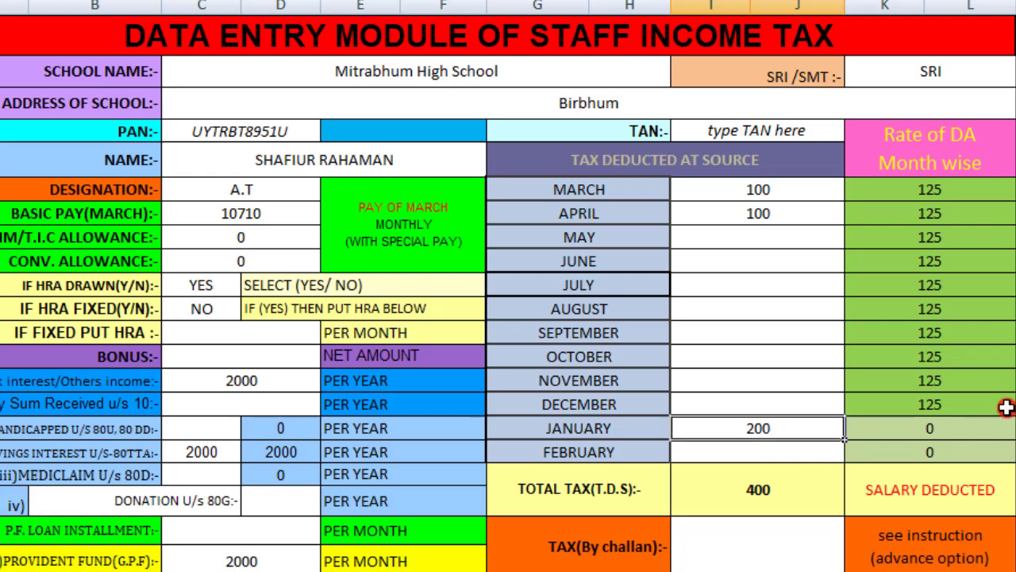
pyautogui.scroll(-3, 755, 480)
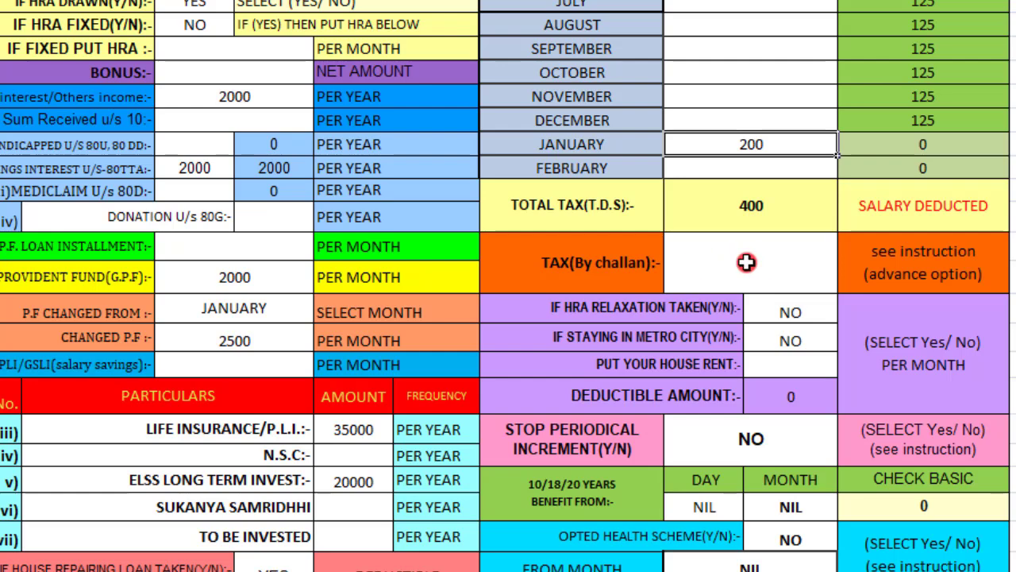
pyautogui.scroll(-2, 747, 262)
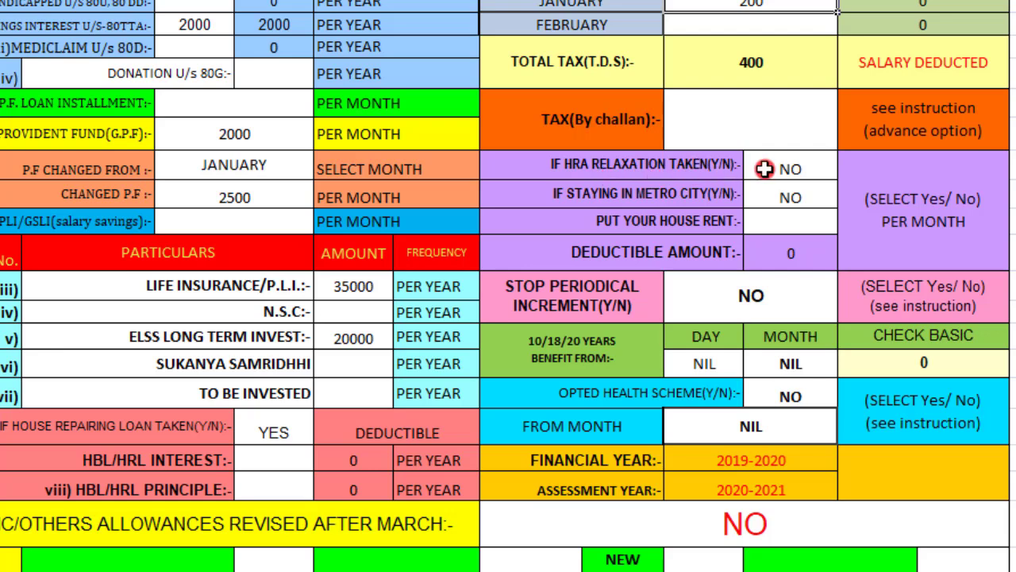
pyautogui.click(818, 169)
pyautogui.click(847, 168)
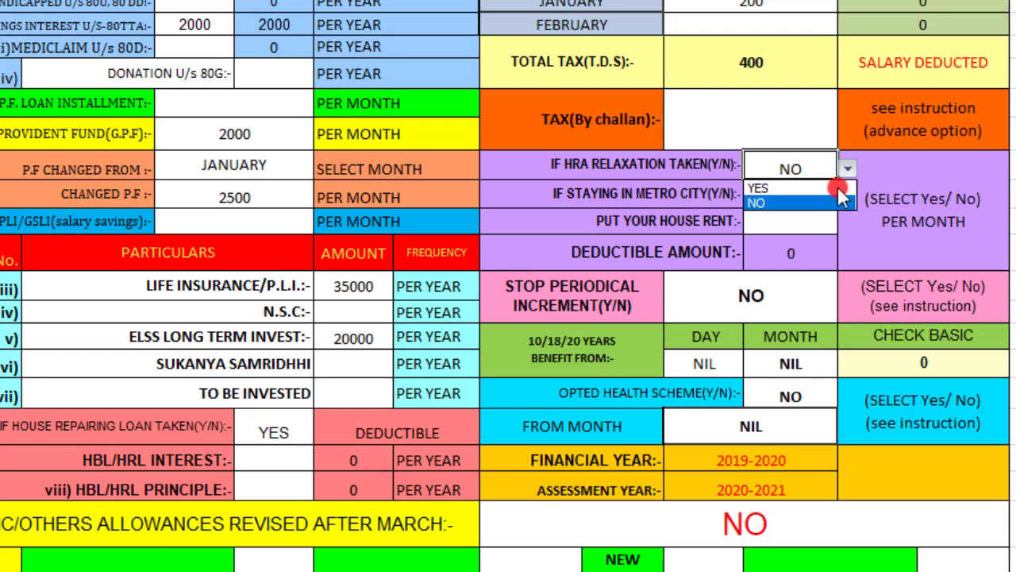
pyautogui.click(806, 189)
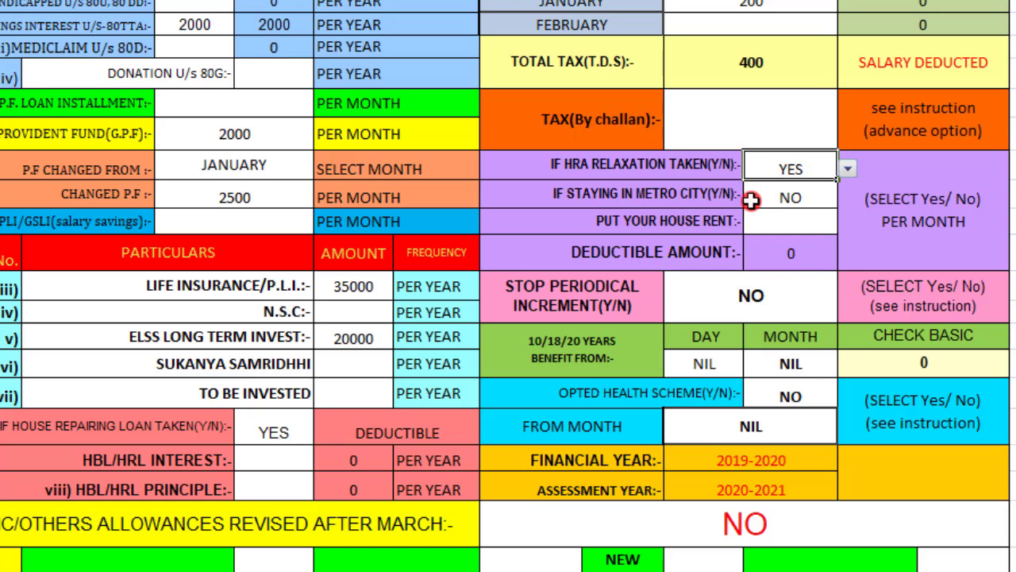
pyautogui.click(807, 202)
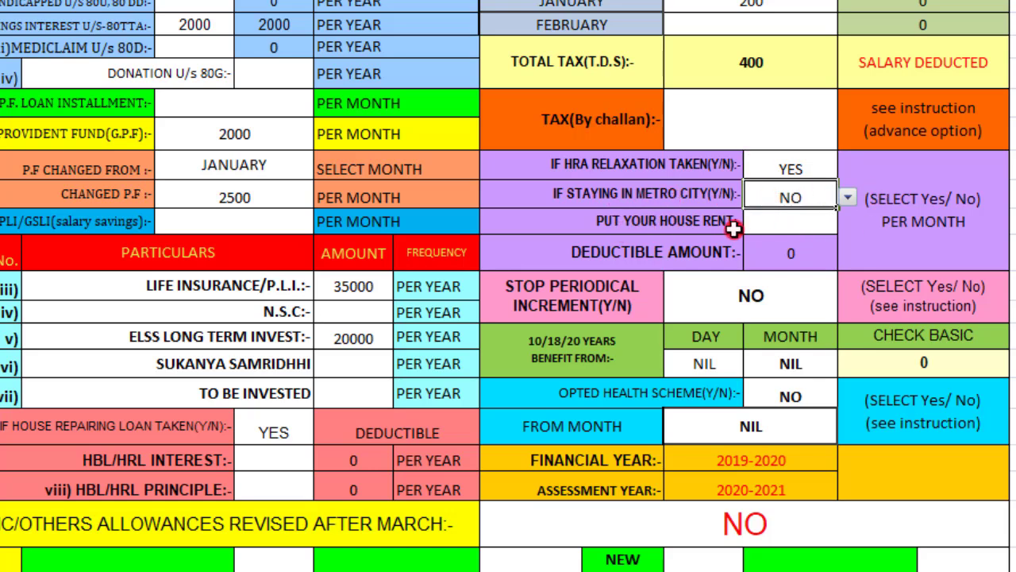
pyautogui.click(794, 221)
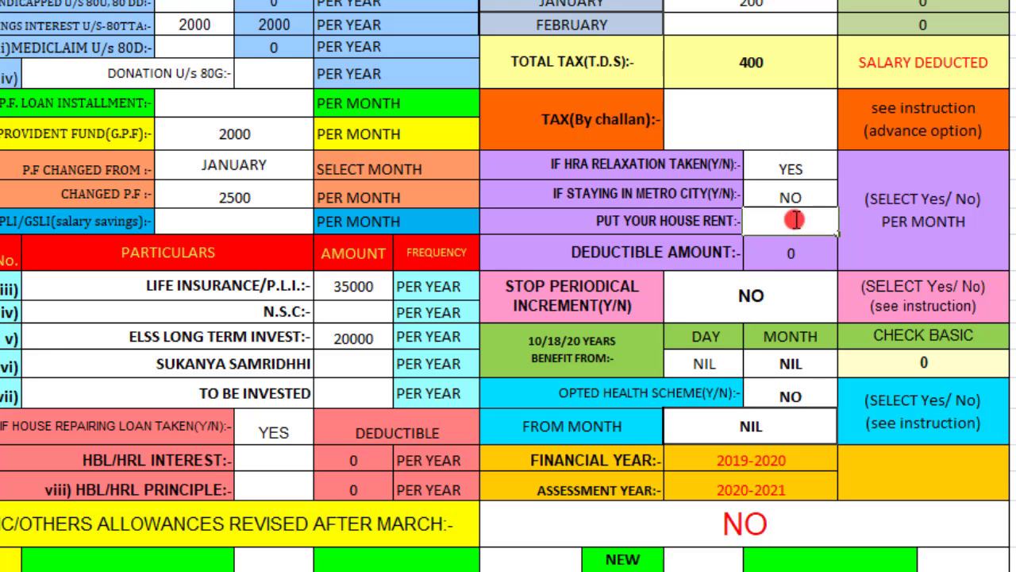
pyautogui.doubleClick(804, 228)
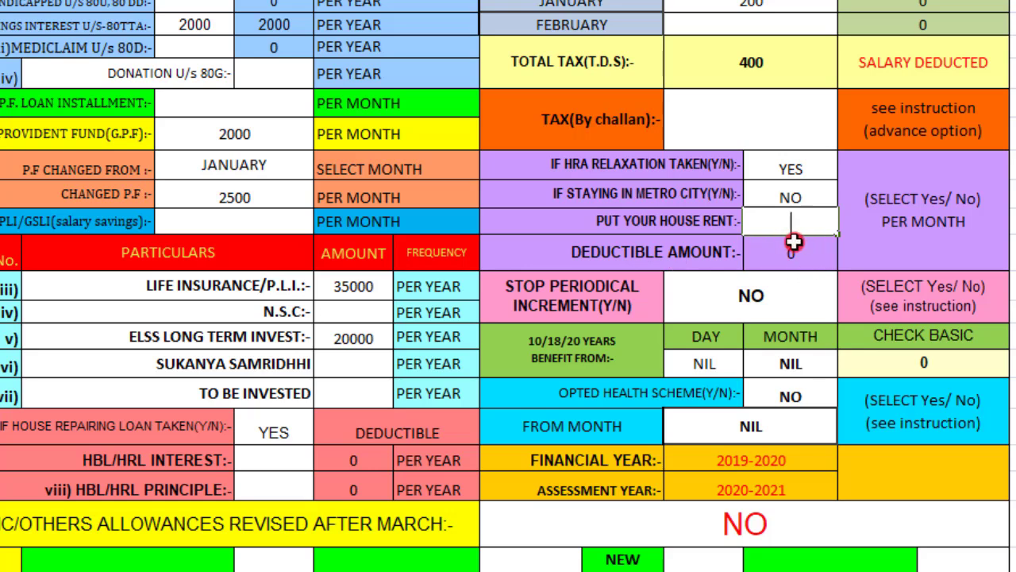
pyautogui.click(810, 167)
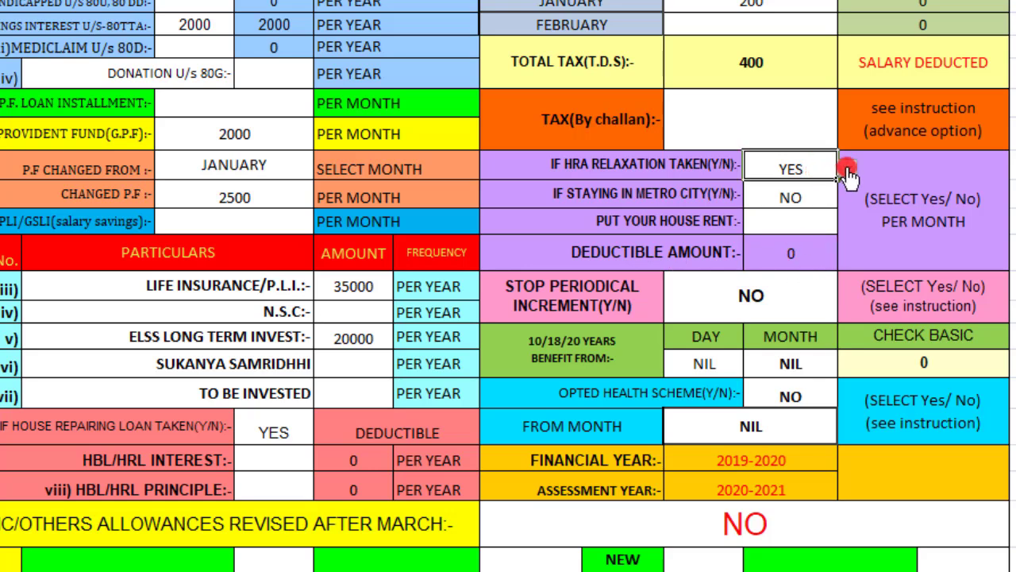
pyautogui.click(848, 169)
pyautogui.click(822, 200)
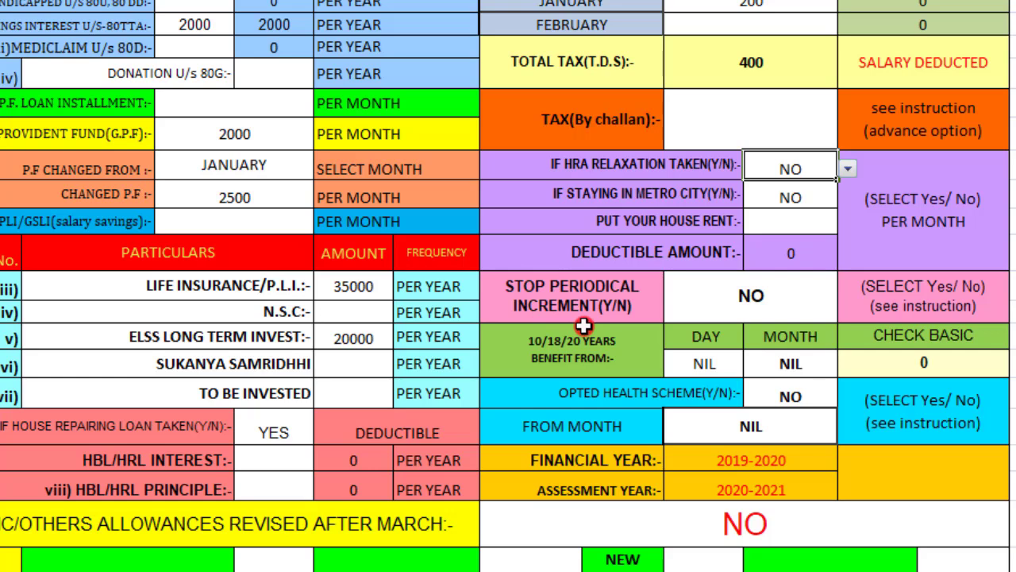
pyautogui.click(751, 297)
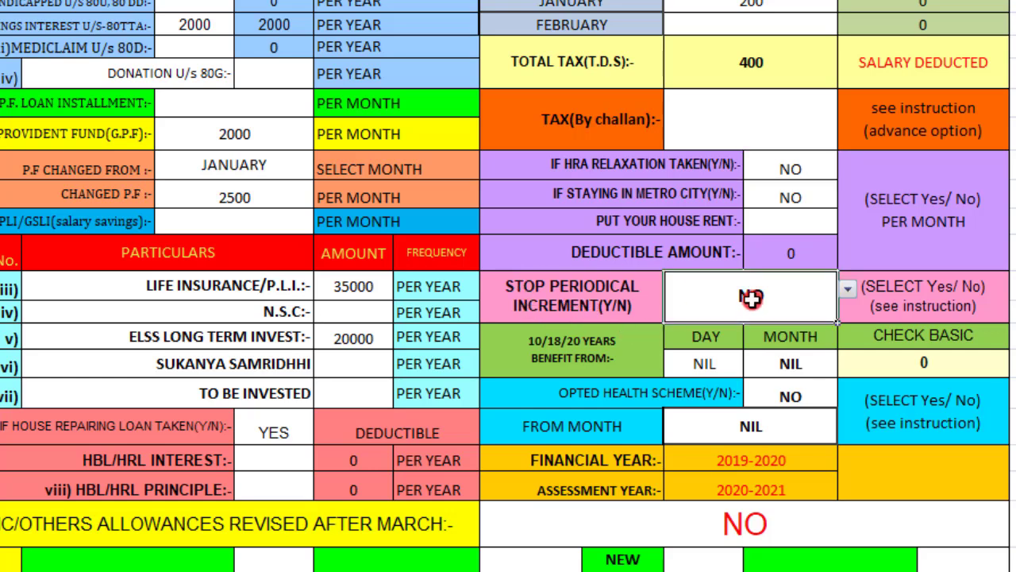
pyautogui.click(848, 289)
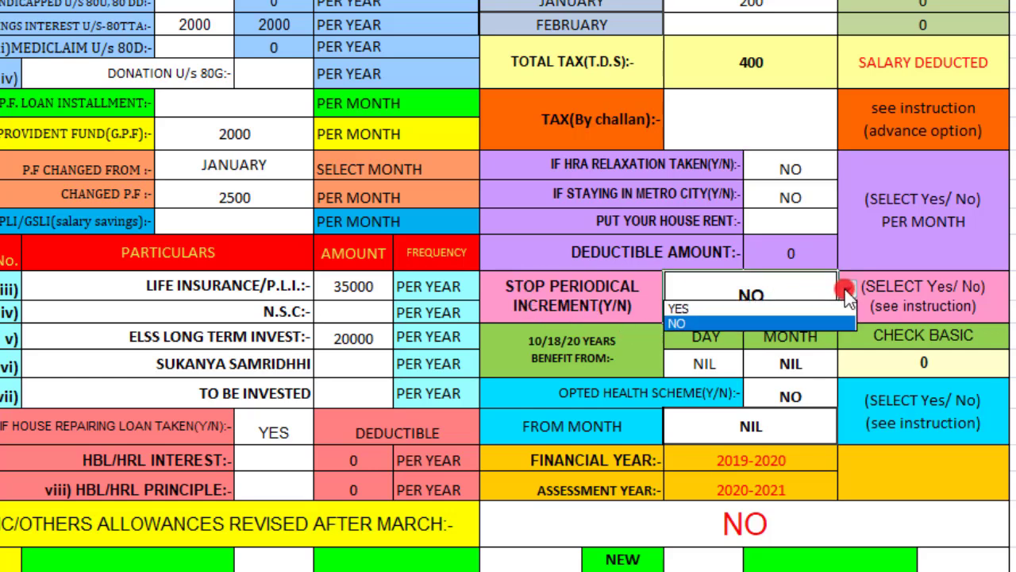
pyautogui.click(704, 322)
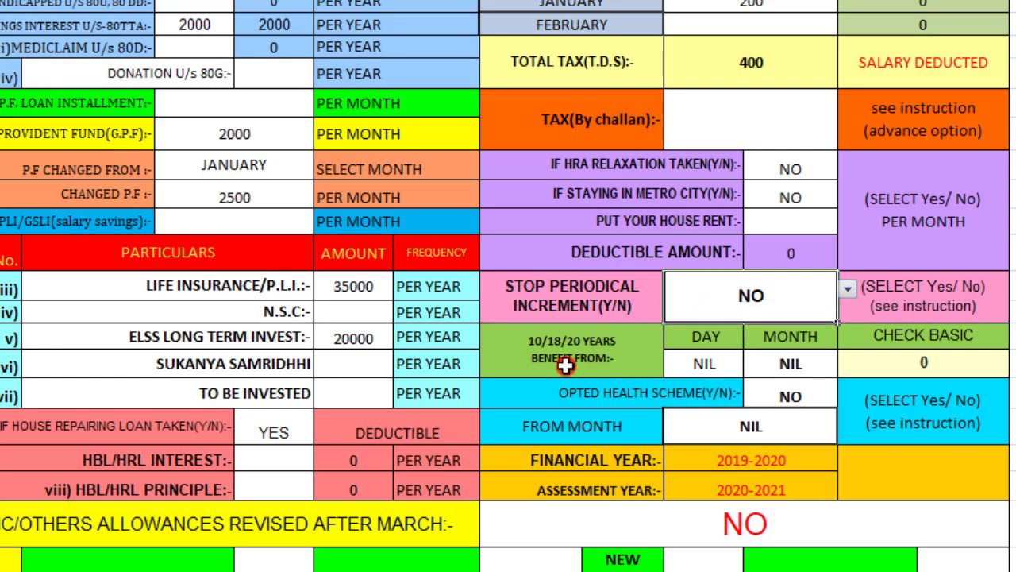
pyautogui.scroll(-1, 565, 364)
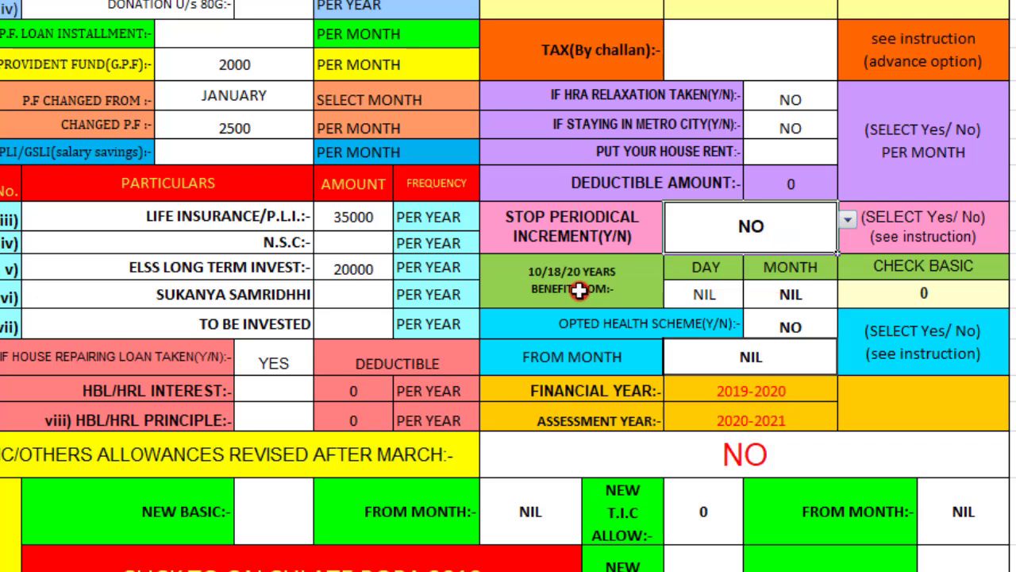
# Set the 10/18/20-year benefit start to day 16 of AUGUST, making check basic 11215
pyautogui.click(726, 294)
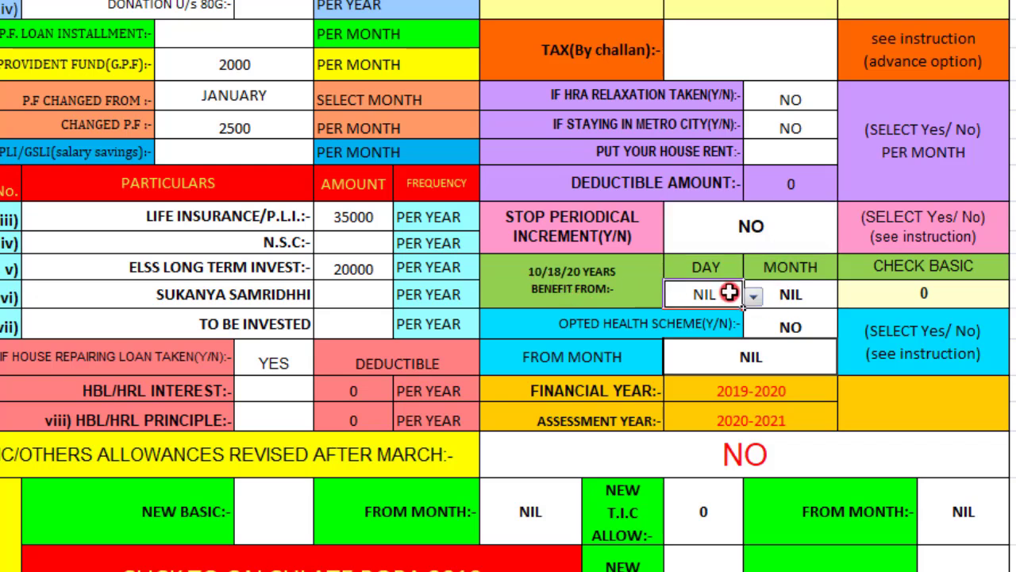
pyautogui.click(753, 296)
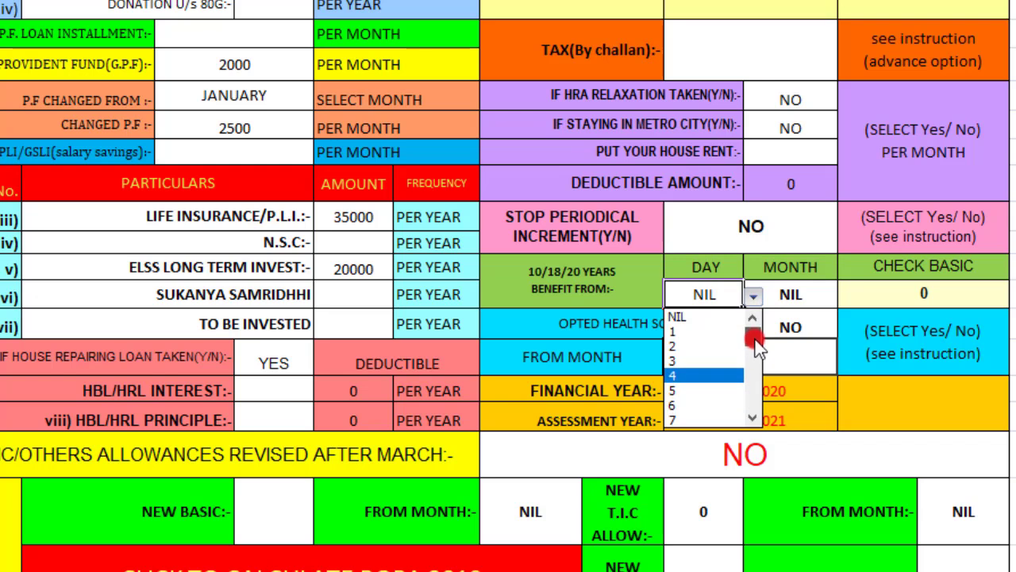
pyautogui.moveTo(753, 341); pyautogui.dragTo(754, 368)
pyautogui.click(705, 347)
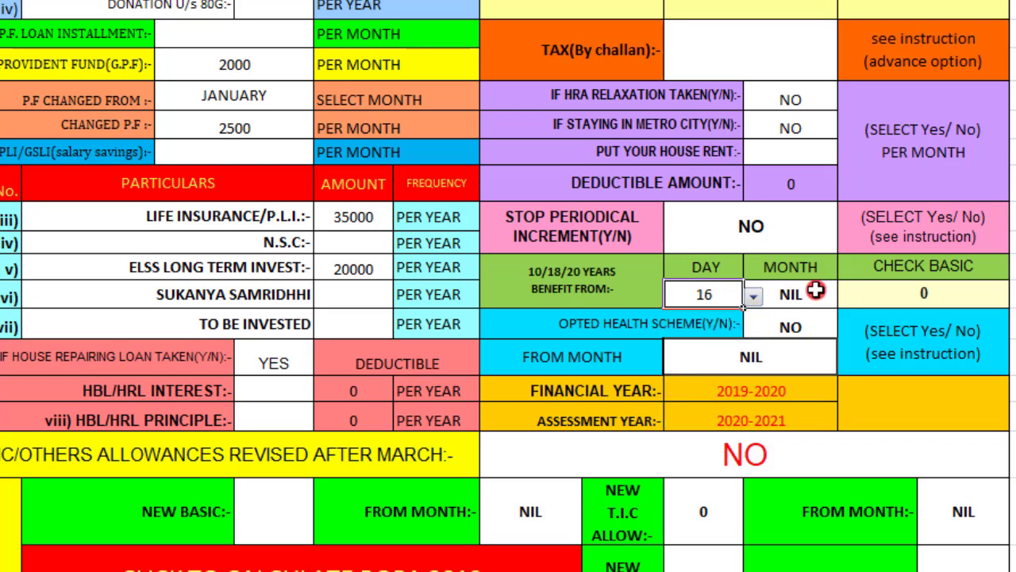
pyautogui.click(806, 294)
pyautogui.click(846, 295)
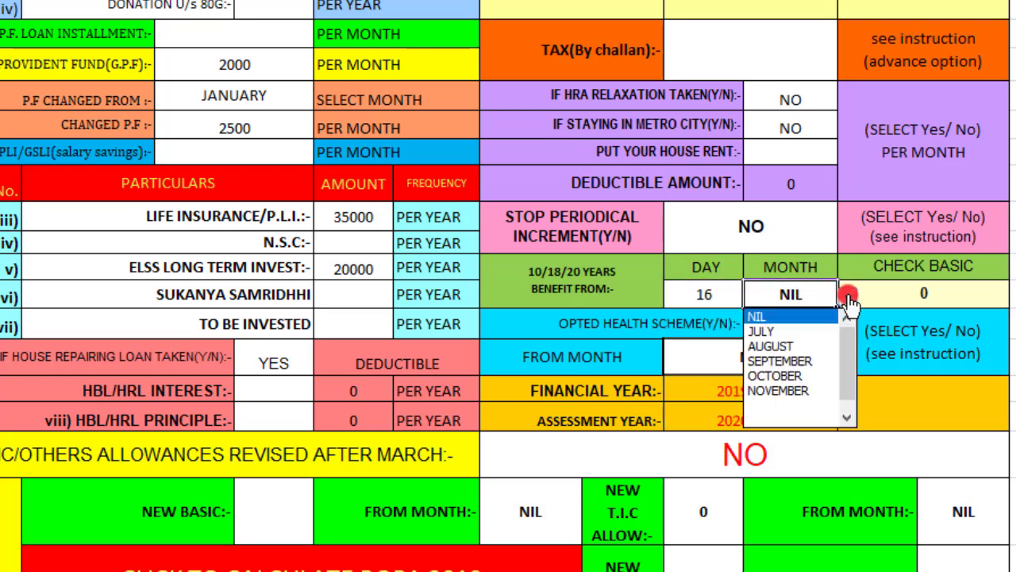
pyautogui.click(806, 347)
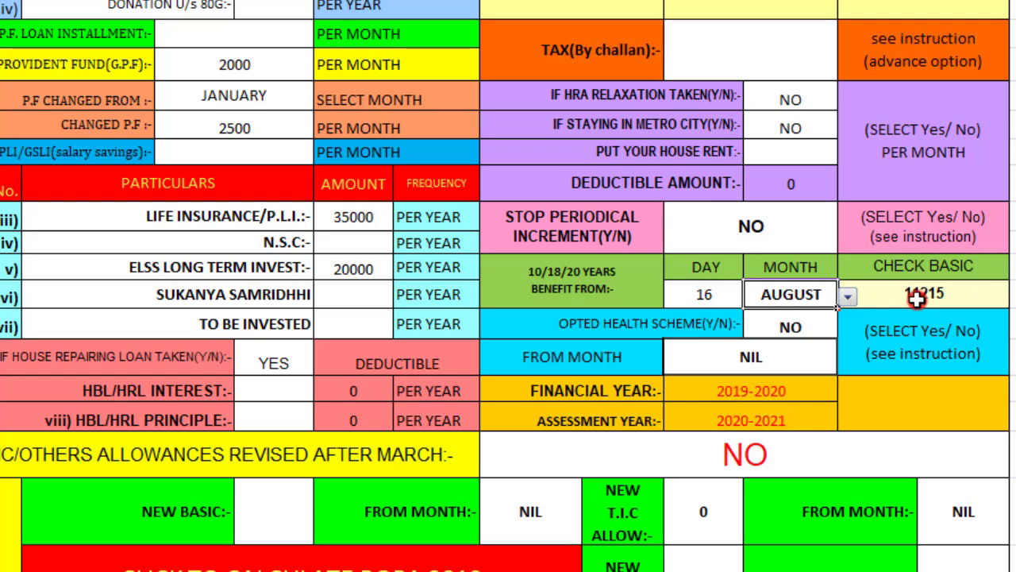
pyautogui.scroll(-2, 262, 282)
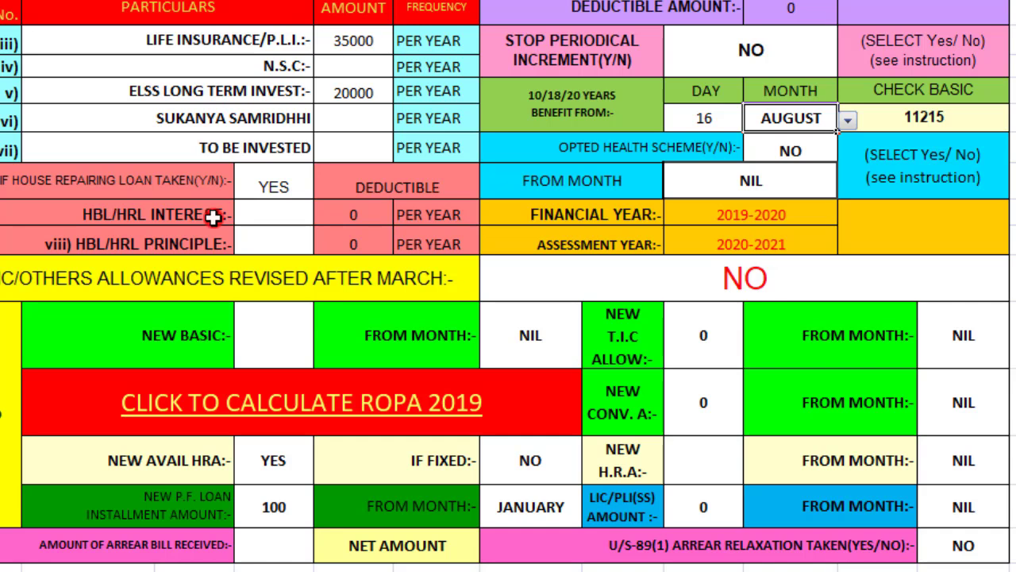
pyautogui.click(266, 211)
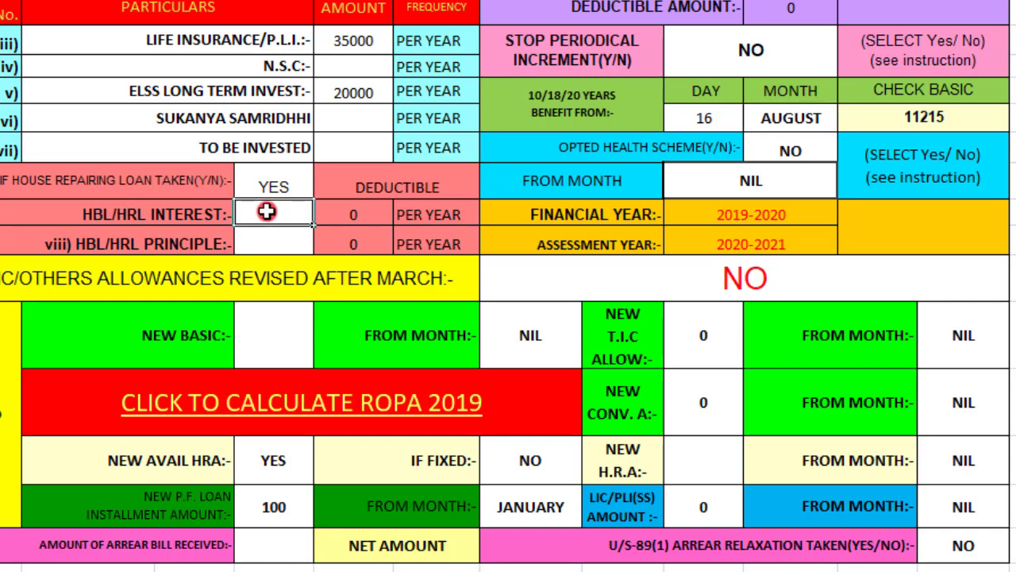
pyautogui.click(271, 243)
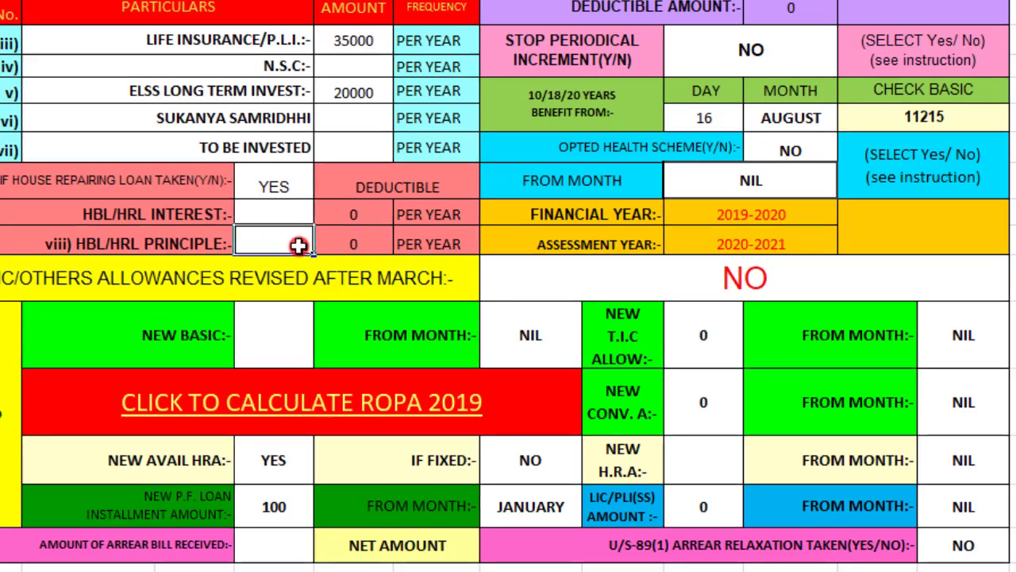
pyautogui.press('Tab')
pyautogui.scroll(-2, 198, 239)
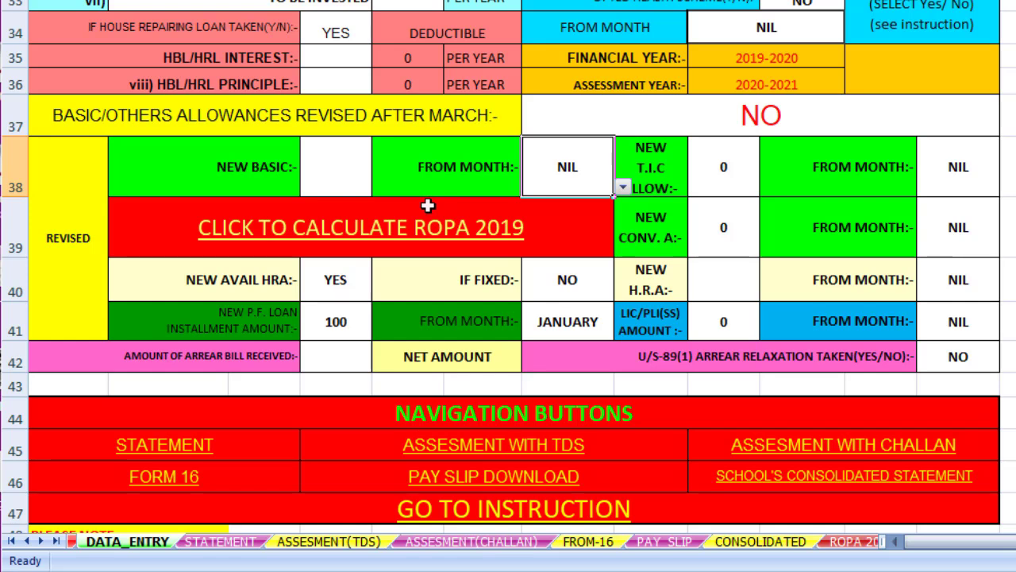
pyautogui.scroll(8, 333, 182)
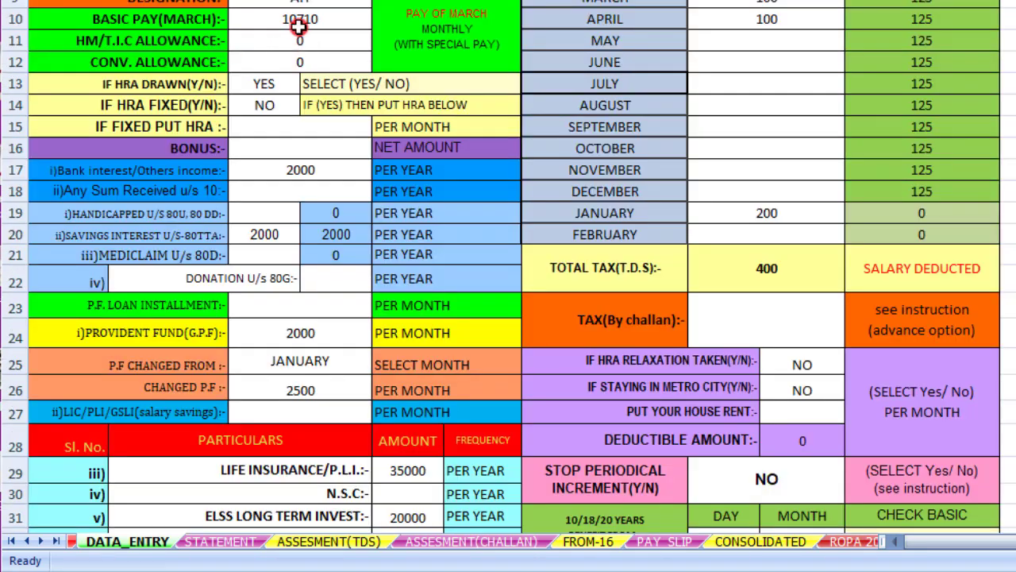
pyautogui.scroll(-5, 324, 72)
pyautogui.scroll(-4, 324, 71)
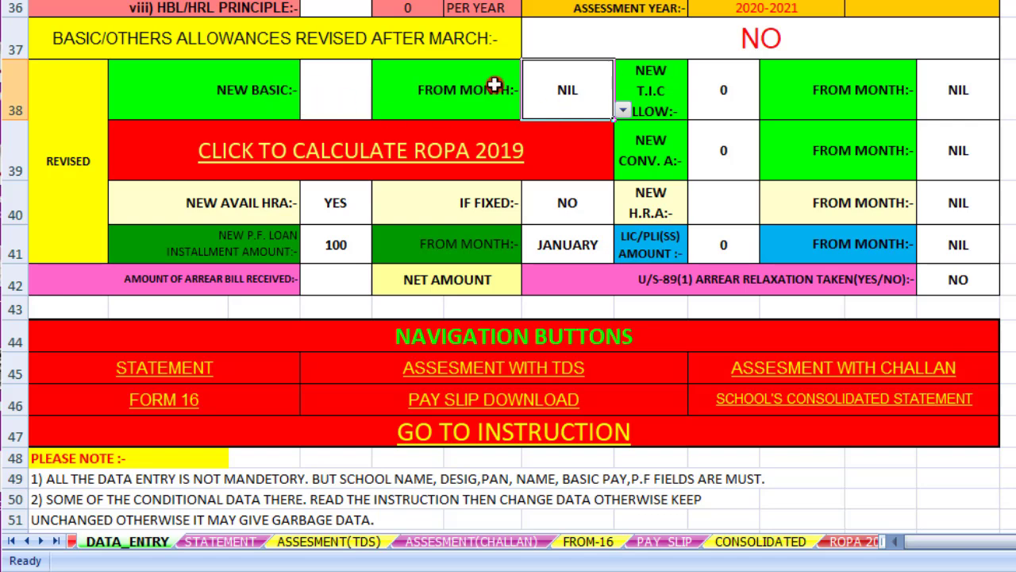
# Set the allowances-revised-after-March answer to YES
pyautogui.click(804, 36)
pyautogui.click(1007, 50)
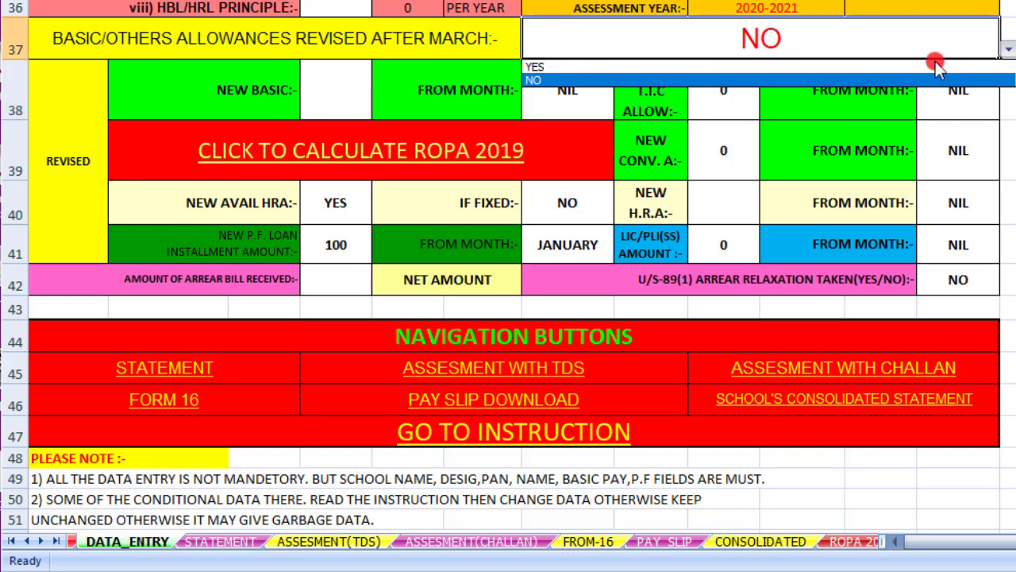
pyautogui.click(778, 67)
# Enter a NEW BASIC of 12400 taking effect from NOVEMBER
pyautogui.click(337, 90)
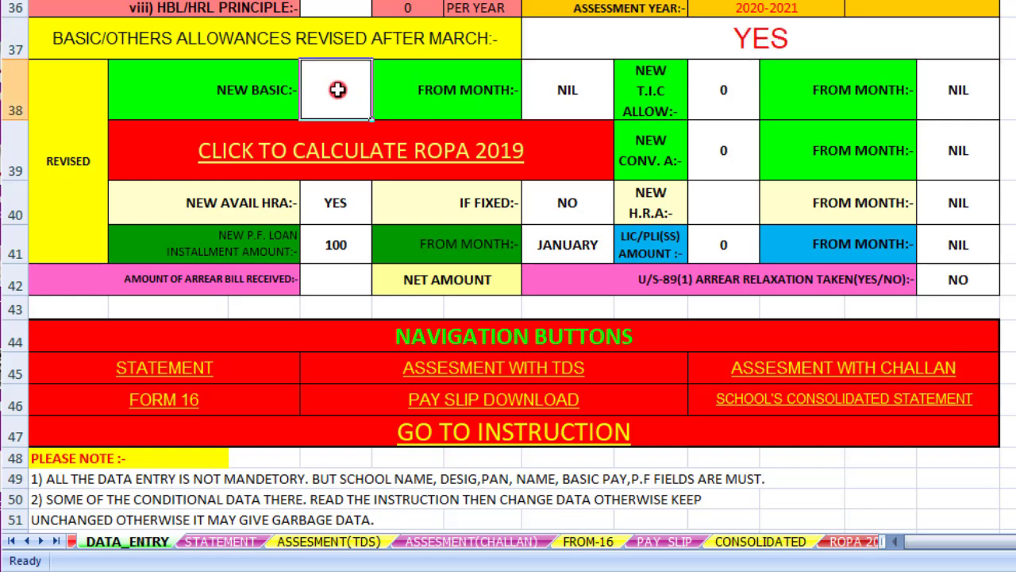
pyautogui.write('100')
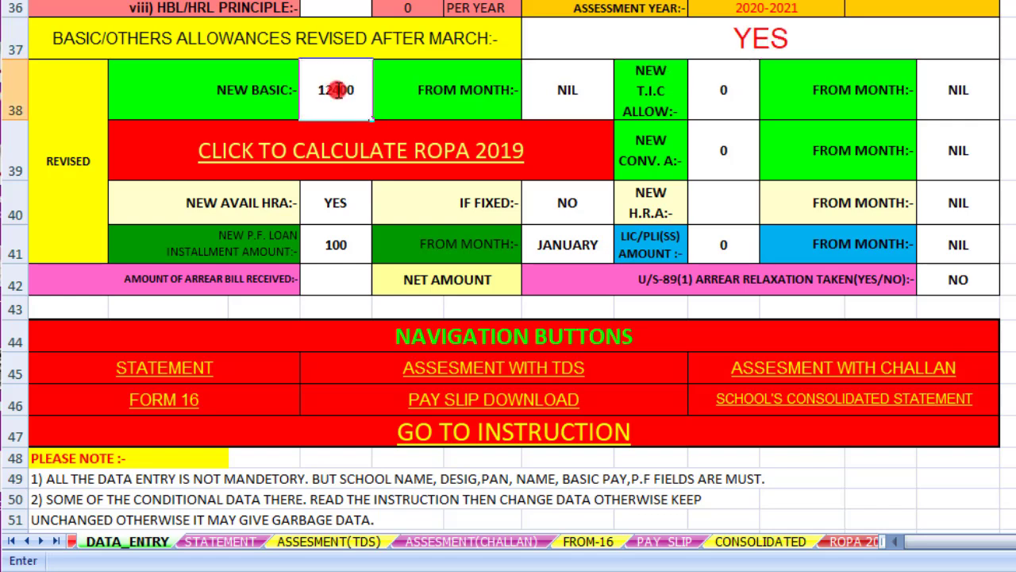
pyautogui.click(567, 93)
pyautogui.click(624, 113)
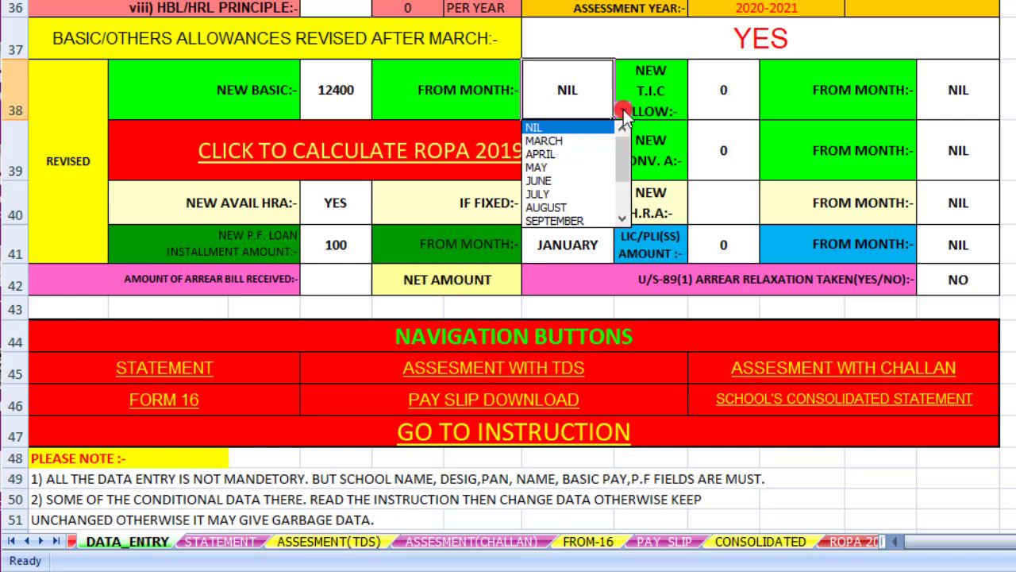
pyautogui.moveTo(625, 158); pyautogui.dragTo(624, 185)
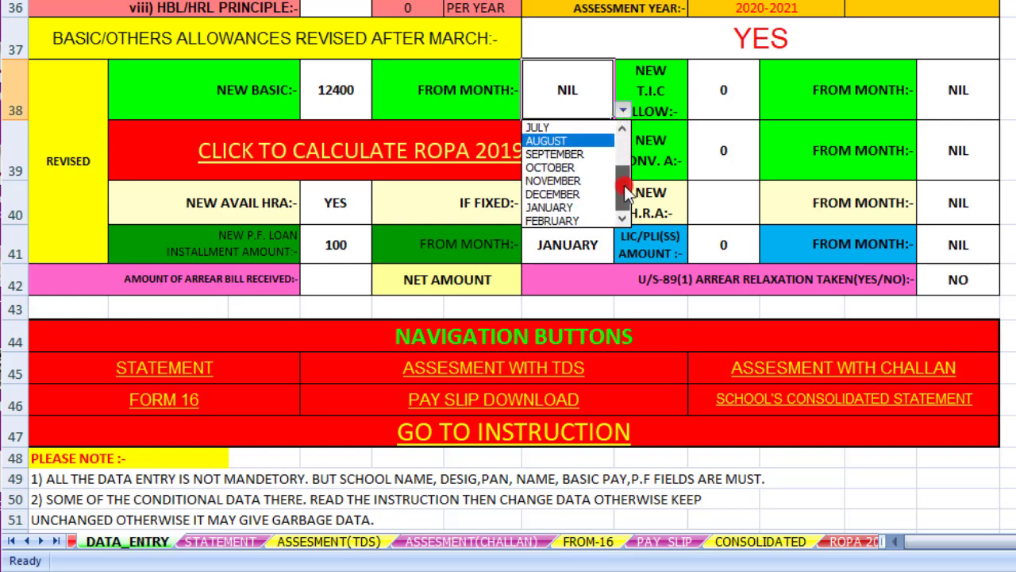
pyautogui.click(573, 182)
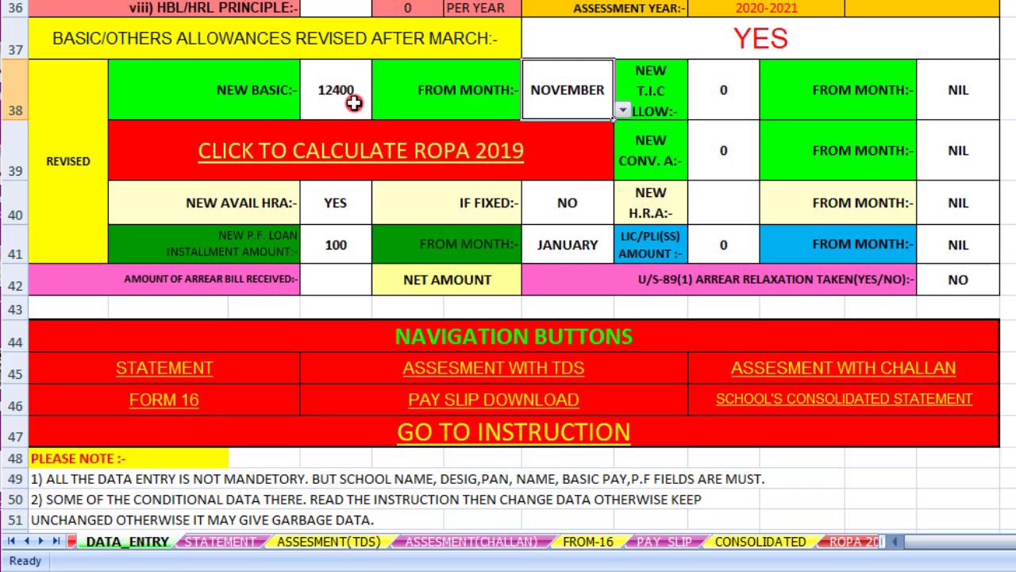
pyautogui.click(221, 541)
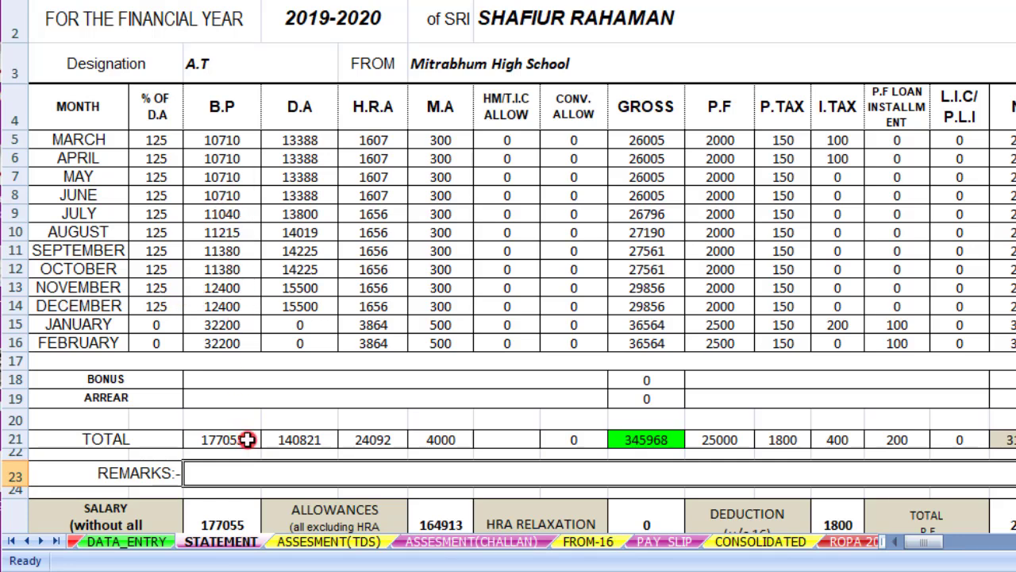
pyautogui.click(150, 545)
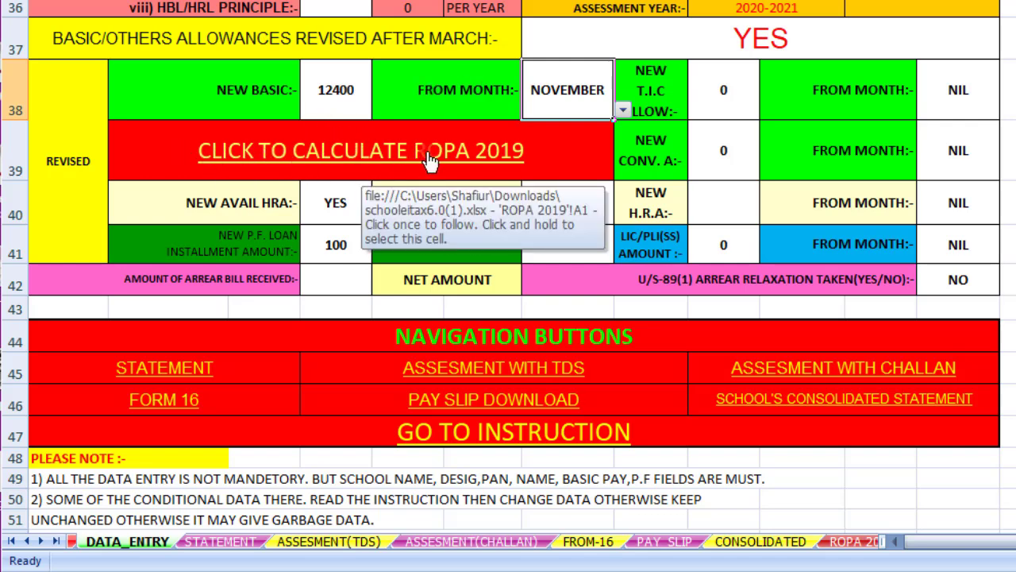
# Open the ROPA 2019 sheet and choose grade pay 2900
pyautogui.click(357, 160)
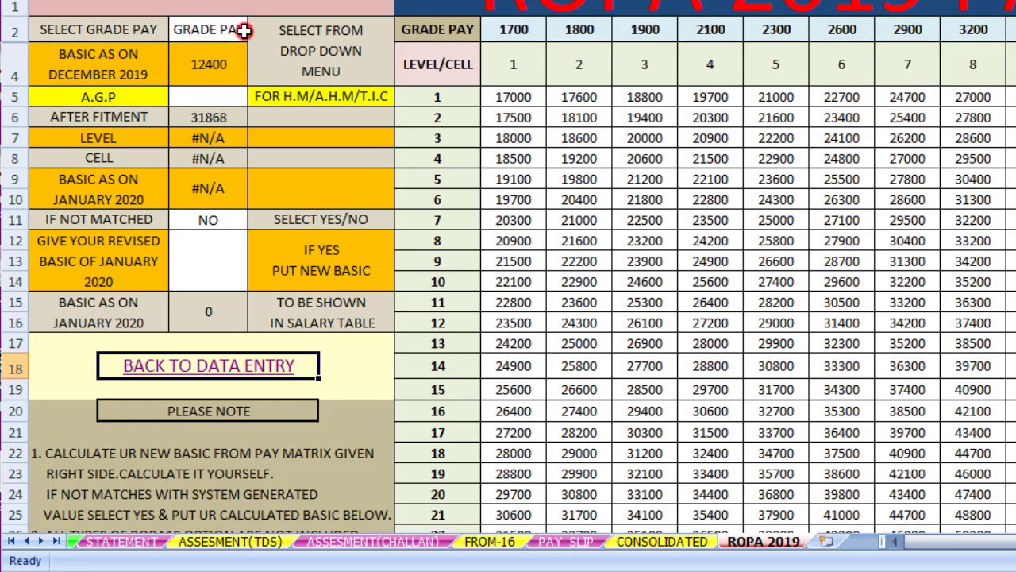
pyautogui.click(236, 30)
pyautogui.click(257, 31)
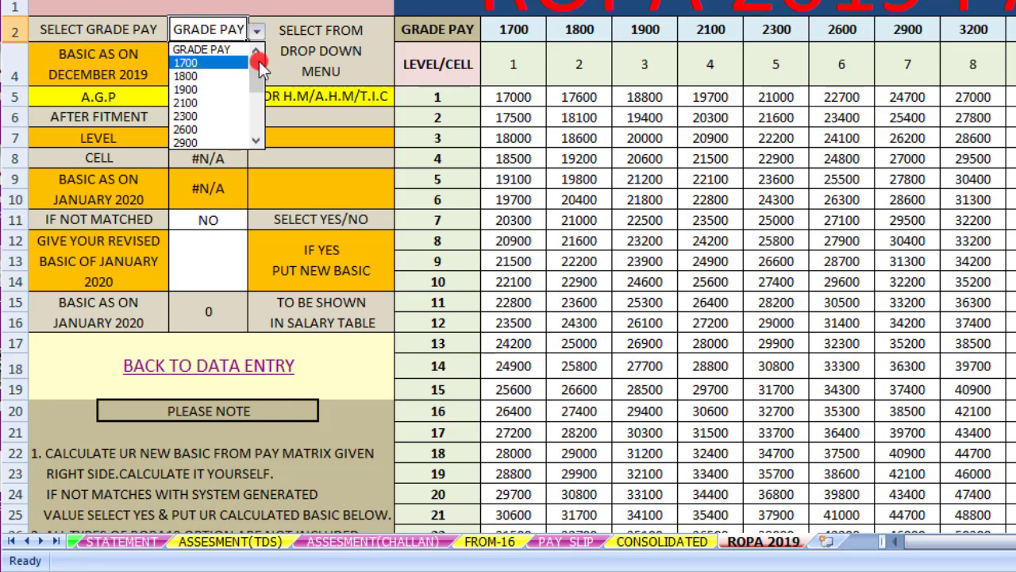
pyautogui.click(225, 143)
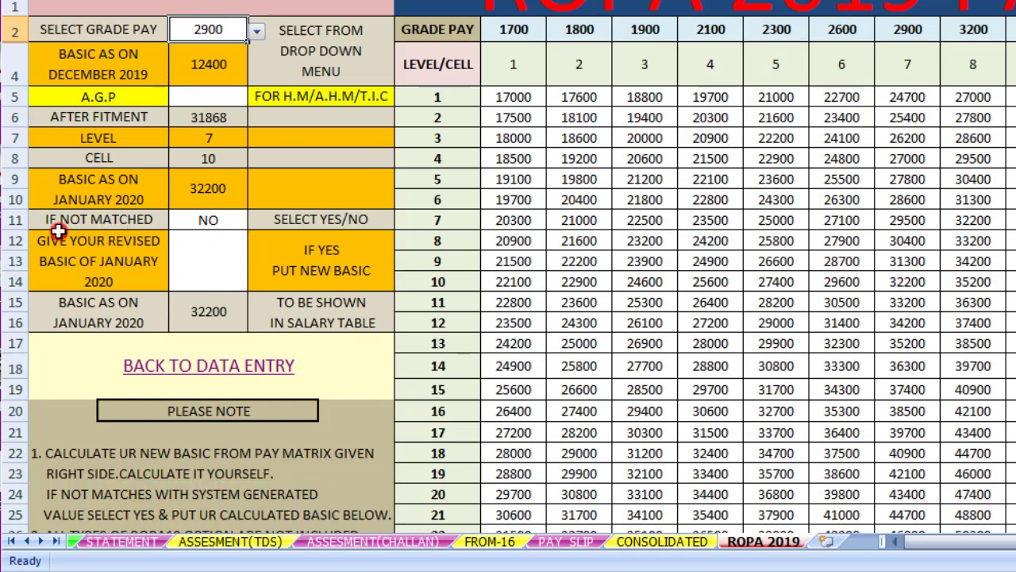
# Test IF NOT MATCHED with a 33200 January 2020 basic, then set it back to NO
pyautogui.click(243, 223)
pyautogui.click(256, 220)
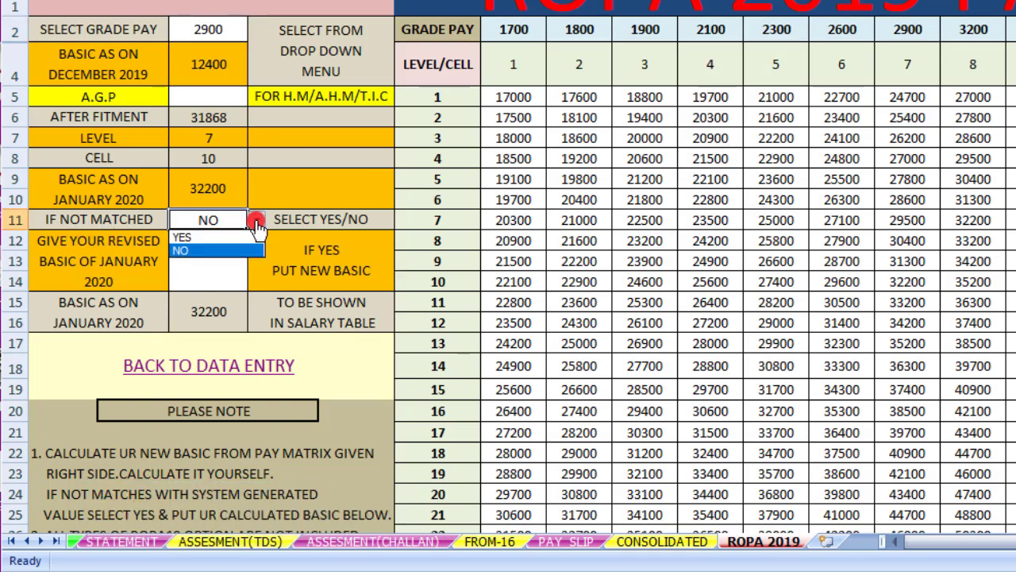
pyautogui.click(219, 233)
pyautogui.click(208, 259)
pyautogui.write('3')
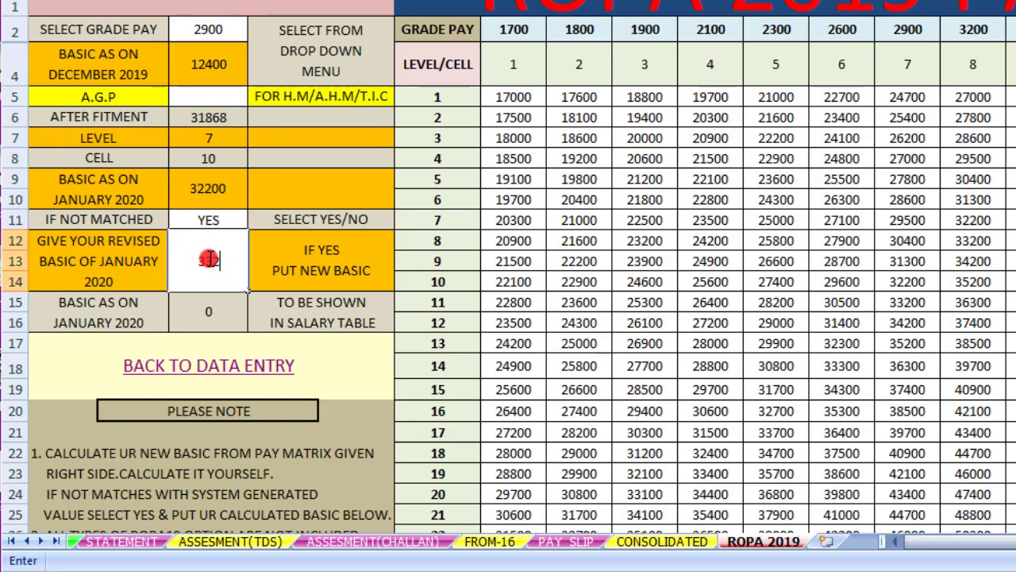
pyautogui.write('3200')
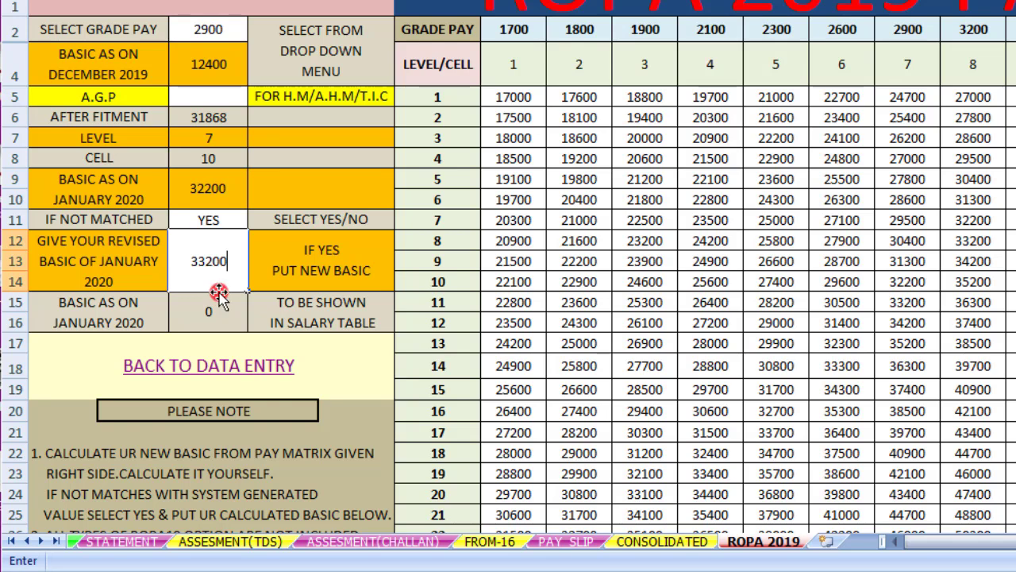
pyautogui.click(253, 222)
pyautogui.click(257, 220)
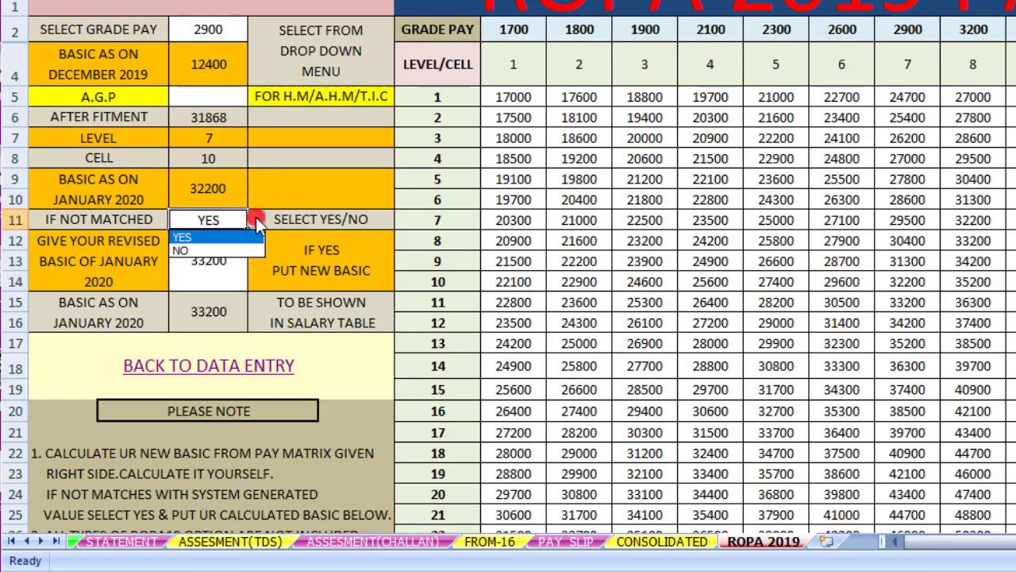
pyautogui.click(228, 249)
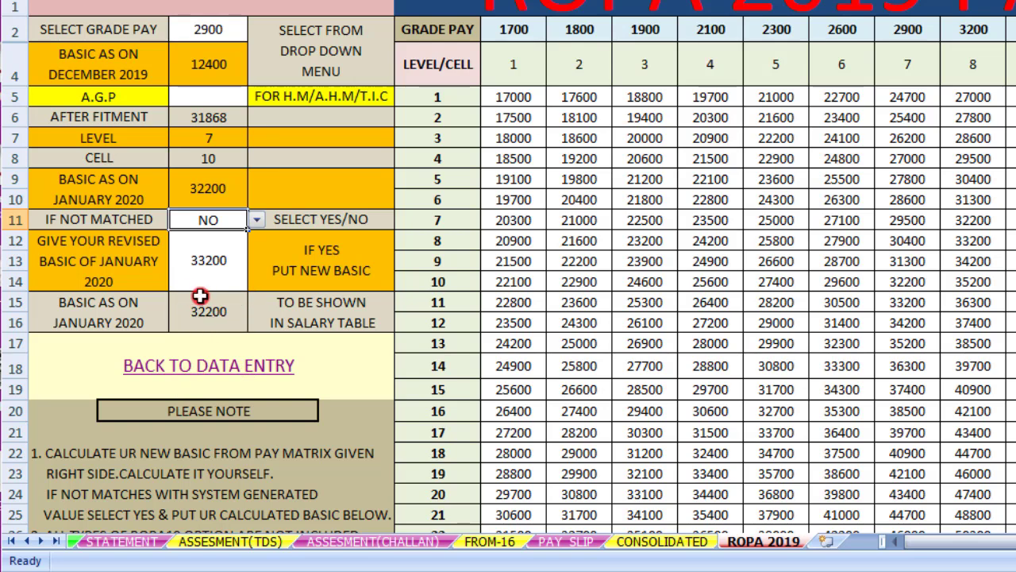
# Return to DATA_ENTRY, then open the STATEMENT sheet's totals: gross 345968, net salary 318568
pyautogui.click(236, 370)
pyautogui.click(236, 370)
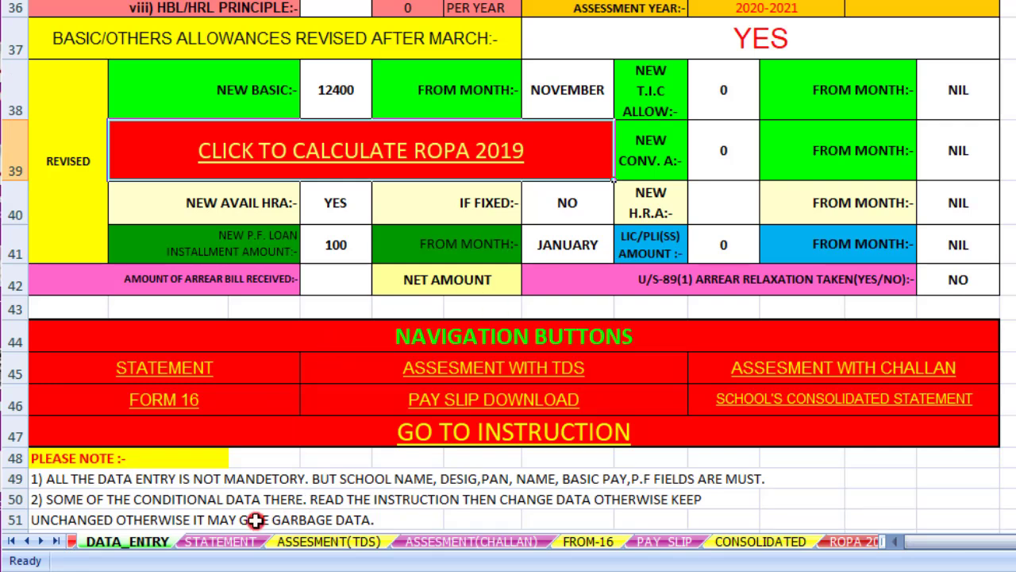
pyautogui.click(239, 542)
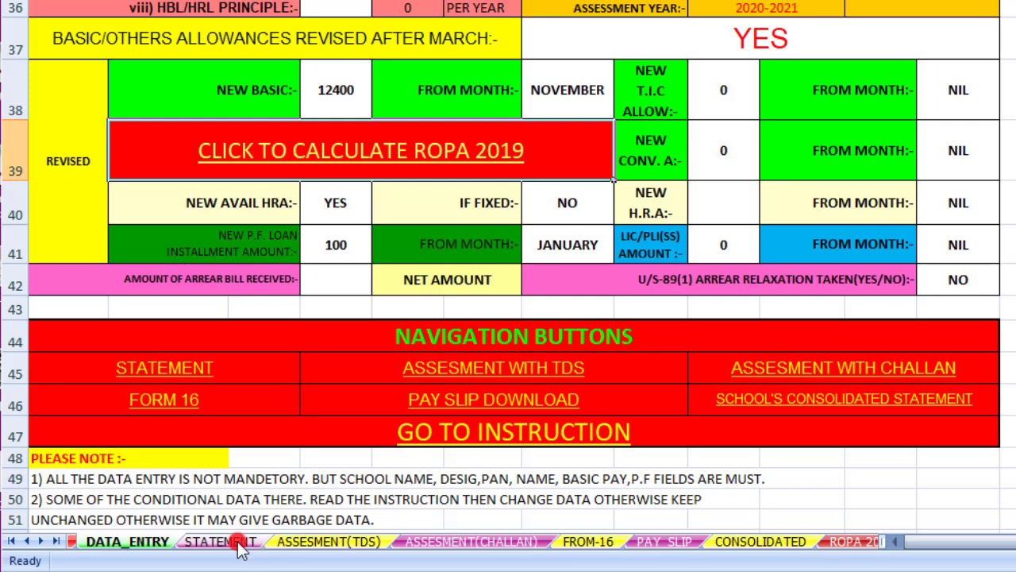
pyautogui.click(226, 542)
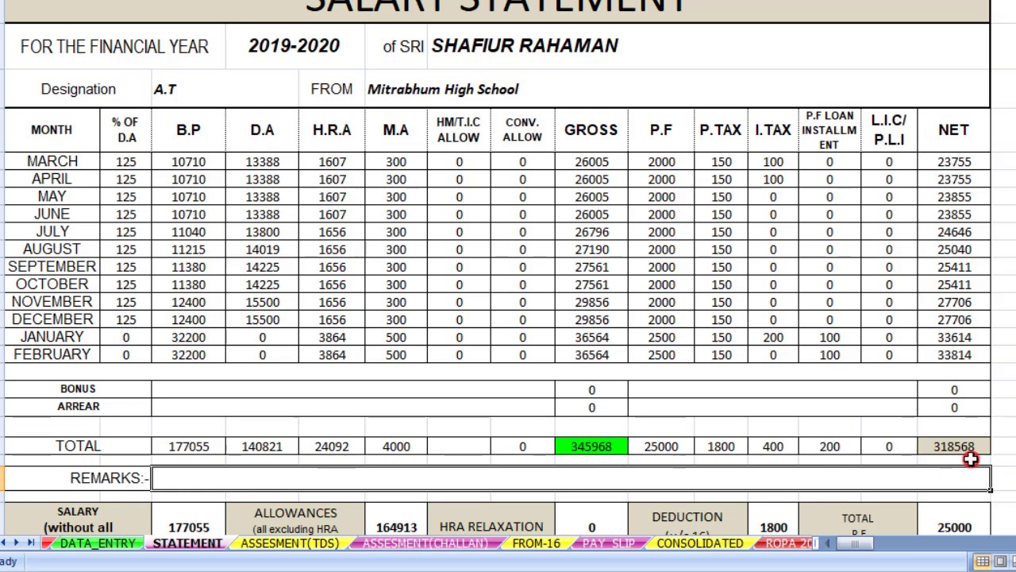
pyautogui.scroll(-3, 971, 459)
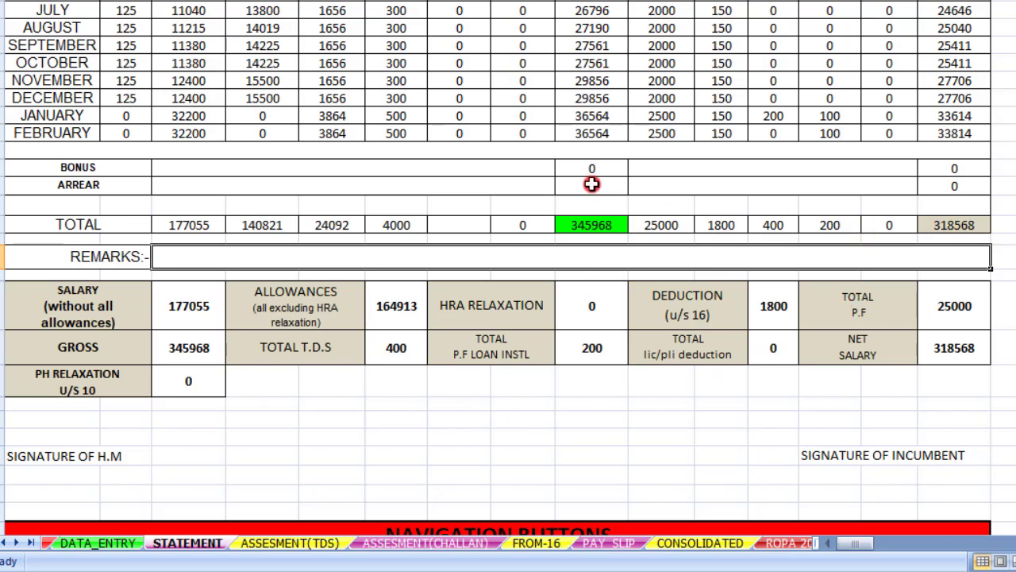
# Change the New P.F. Loan Installment Amount on DATA_ENTRY from 100 to 0
pyautogui.click(101, 543)
pyautogui.scroll(1, 354, 414)
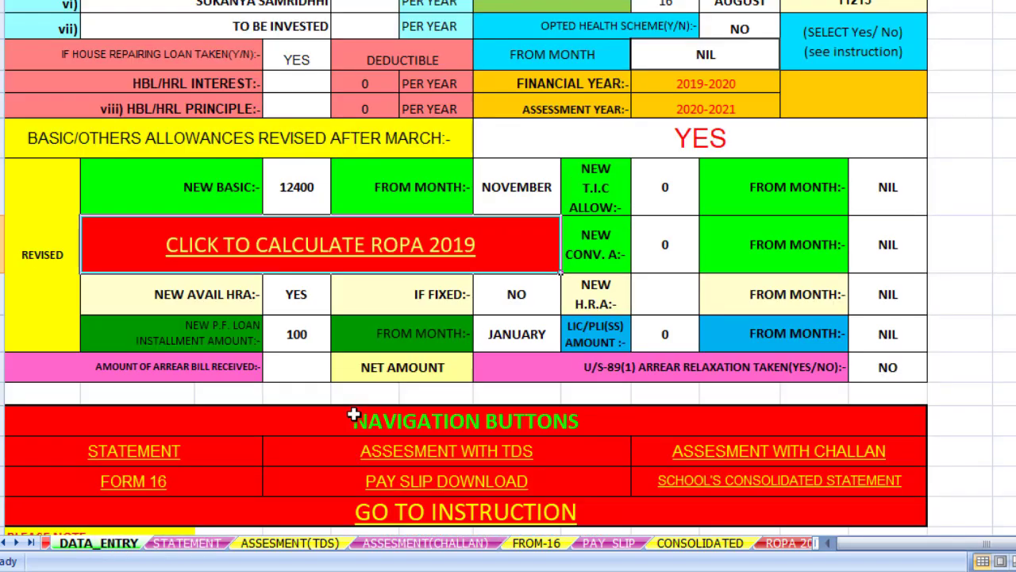
pyautogui.scroll(1, 354, 414)
pyautogui.scroll(-1, 354, 414)
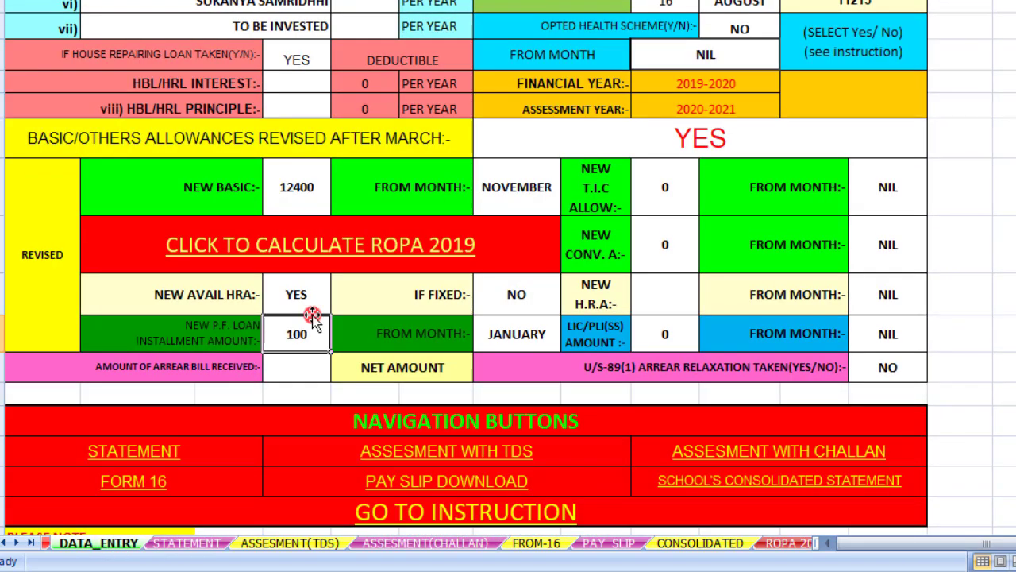
pyautogui.click(308, 324)
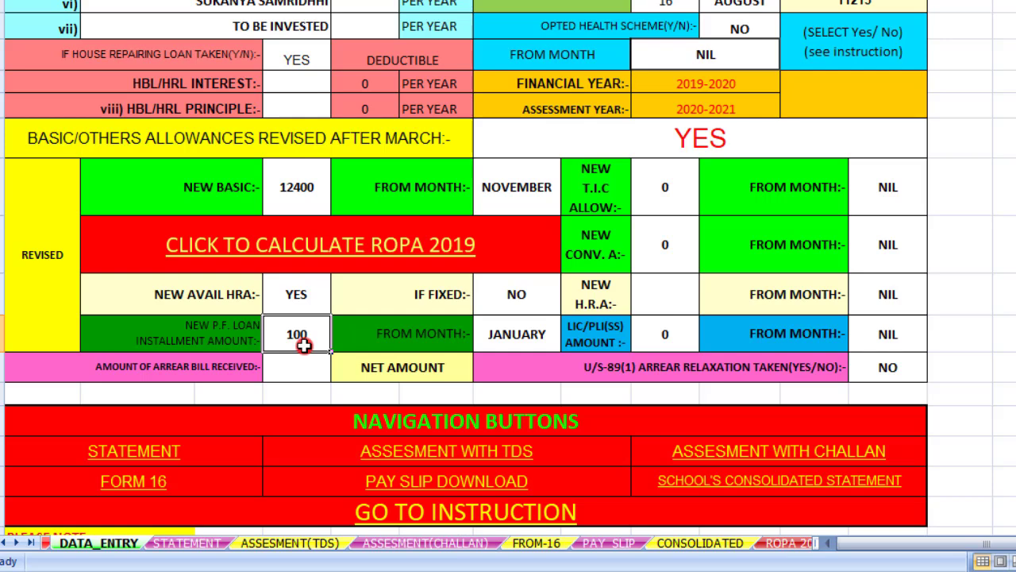
pyautogui.write('0')
# Review the STATEMENT sheet, now without P.F. loan deductions and net salary 318768
pyautogui.click(203, 543)
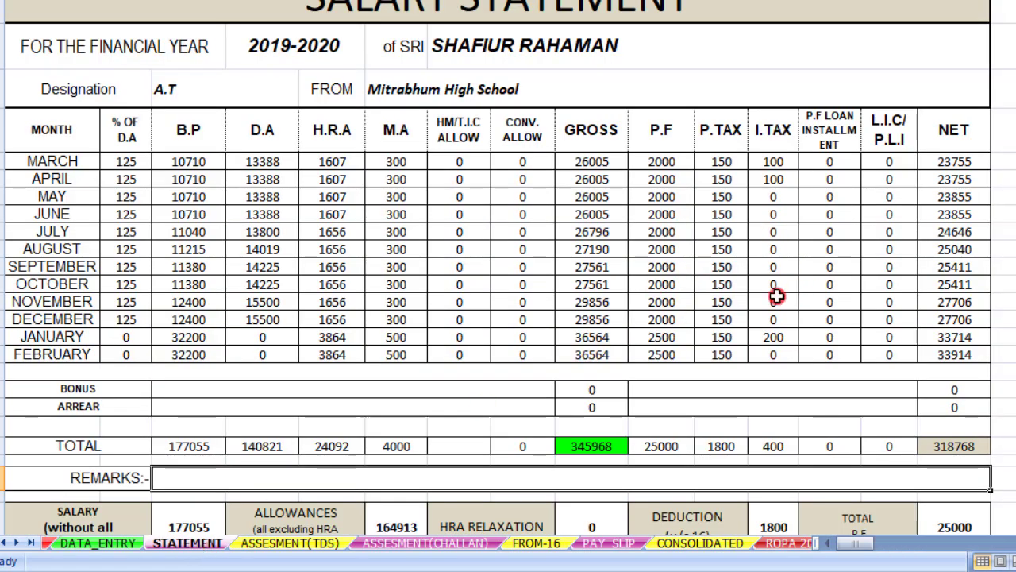
pyautogui.scroll(-3, 626, 359)
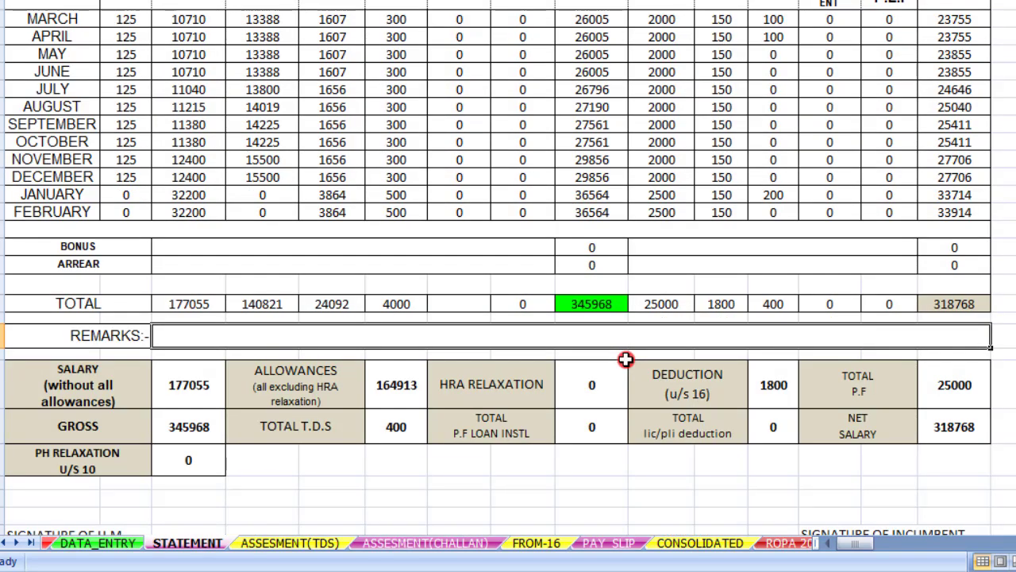
pyautogui.scroll(3, 554, 302)
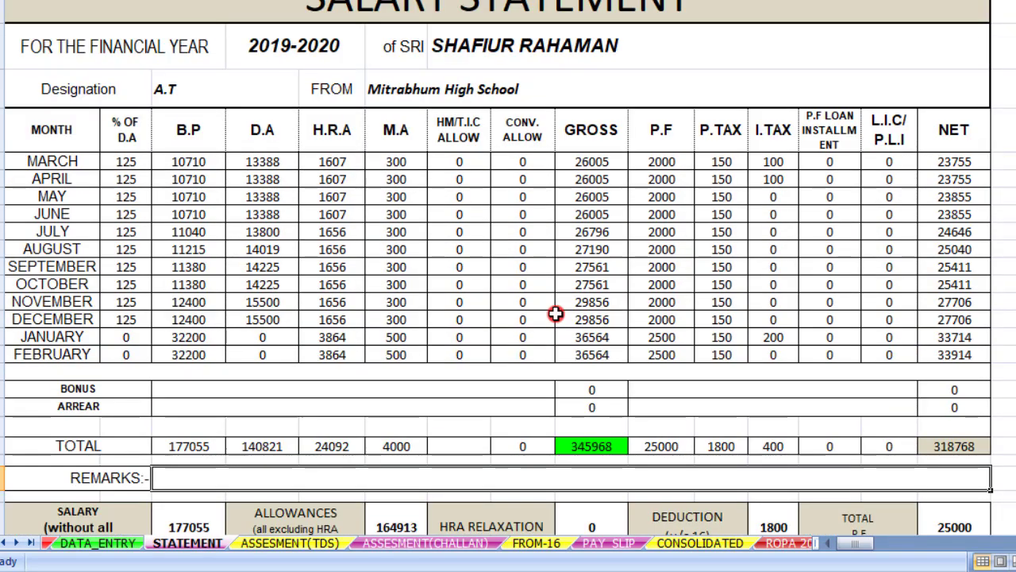
pyautogui.scroll(-3, 555, 313)
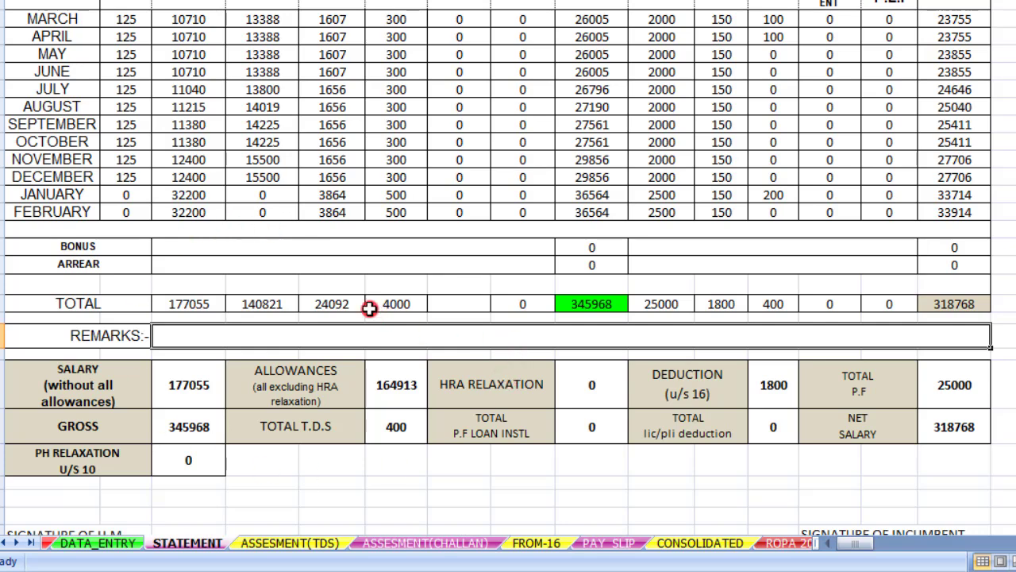
# Review the 2019-2020 ASSESMENT(TDS) statement: taxable income 214170, net tax -400
pyautogui.click(302, 547)
pyautogui.scroll(5, 330, 416)
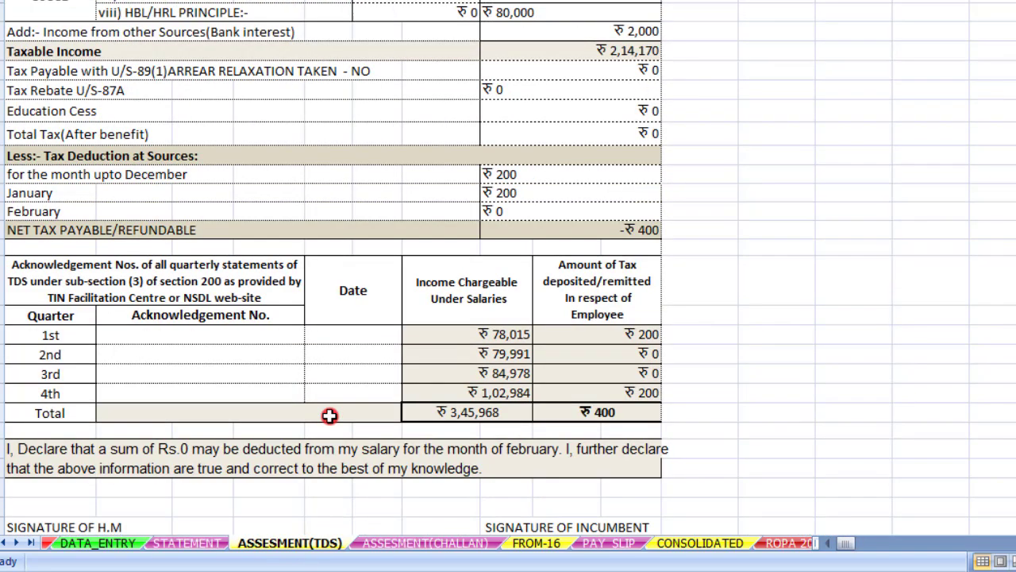
pyautogui.scroll(4, 329, 416)
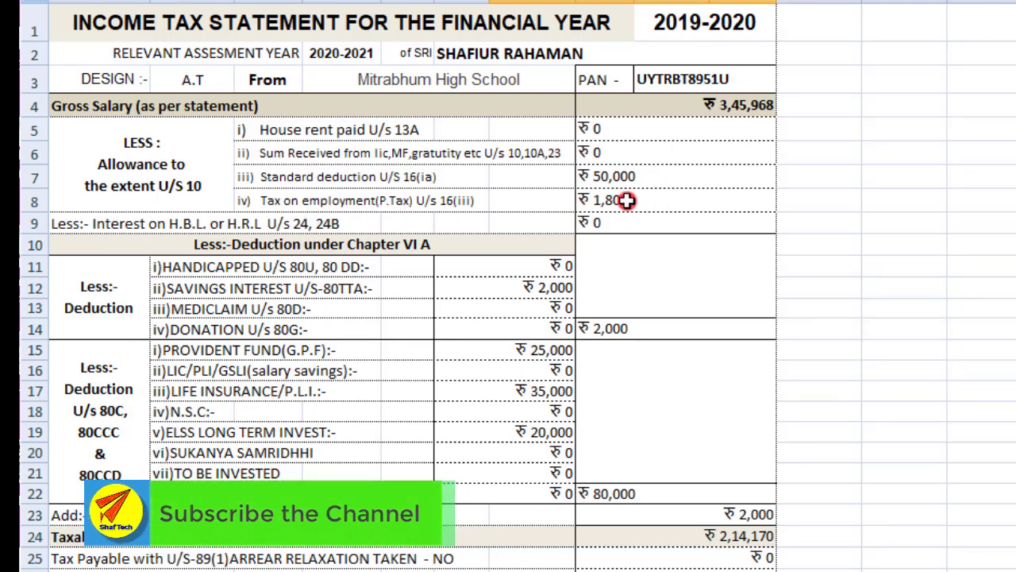
pyautogui.scroll(-2, 627, 200)
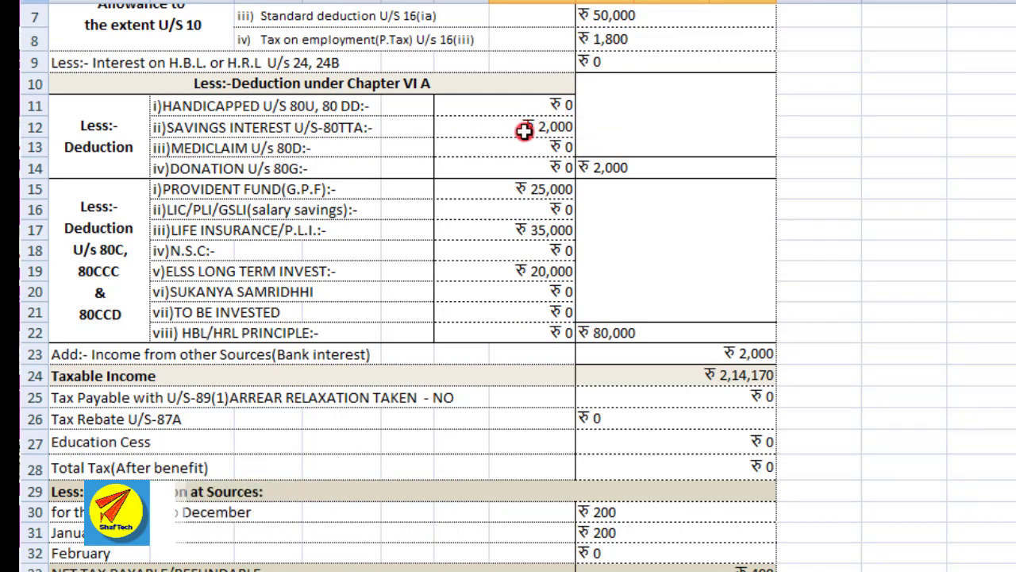
pyautogui.scroll(-1, 207, 220)
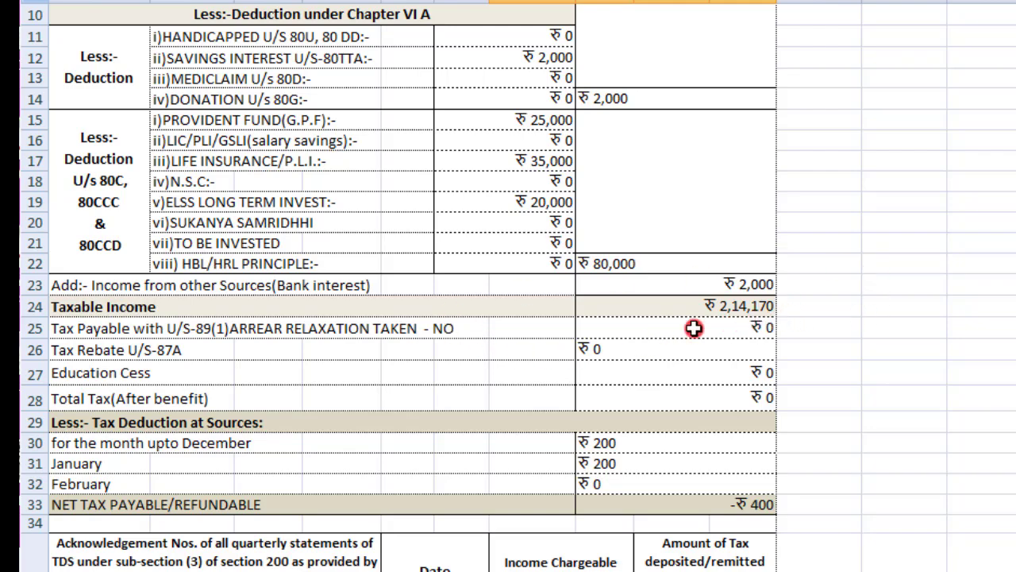
pyautogui.scroll(-6, 694, 328)
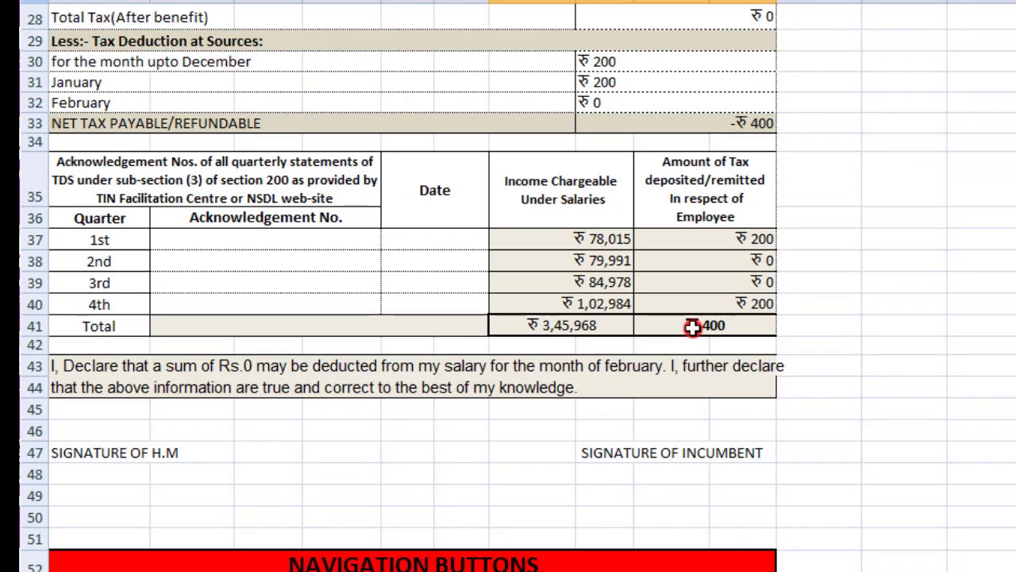
pyautogui.scroll(1, 694, 328)
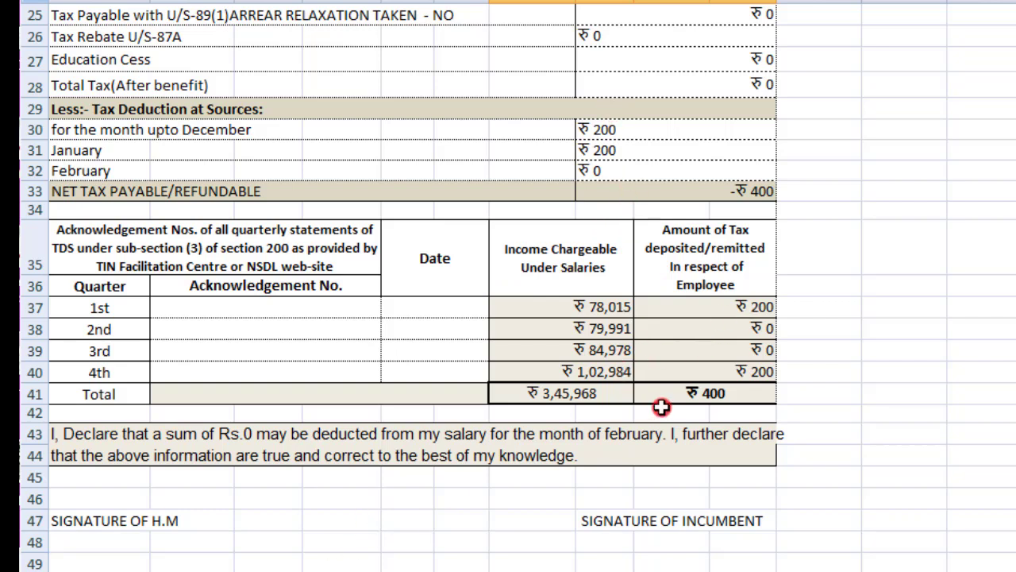
pyautogui.scroll(8, 662, 407)
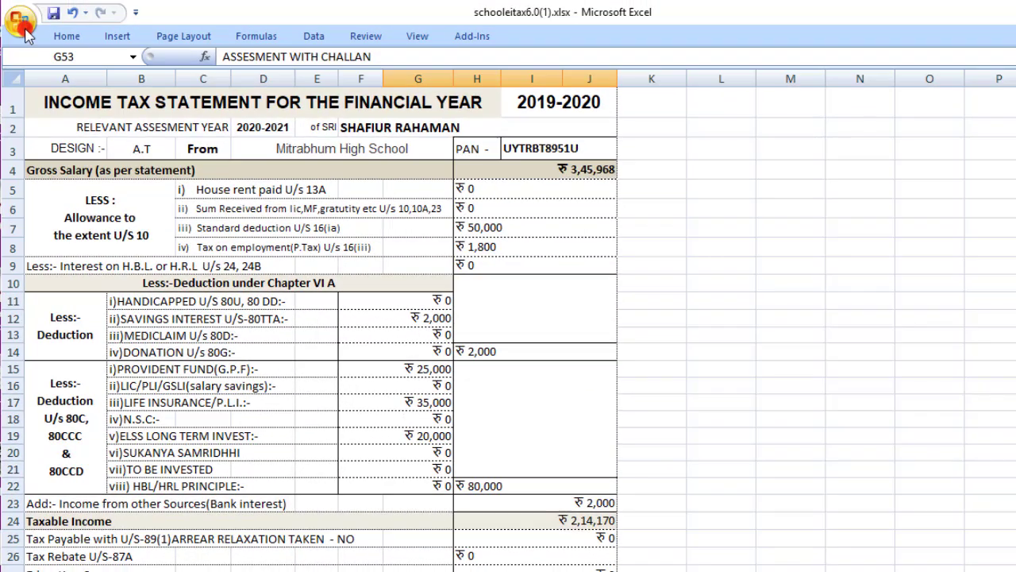
# Print-preview the ASSESMENT(TDS) sheet and zoom in to check the single printed page
pyautogui.click(20, 23)
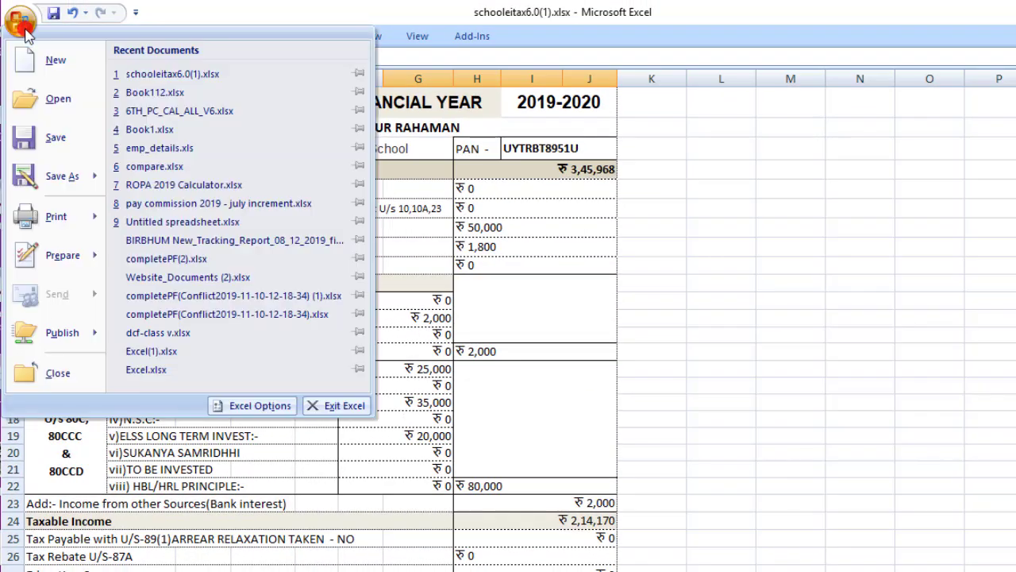
pyautogui.moveTo(61, 218)
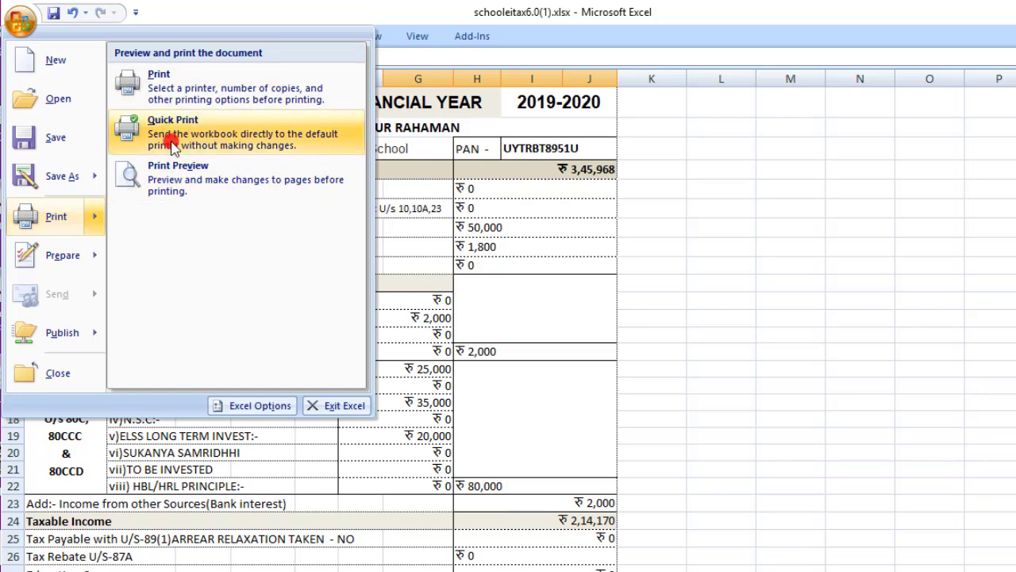
pyautogui.click(181, 184)
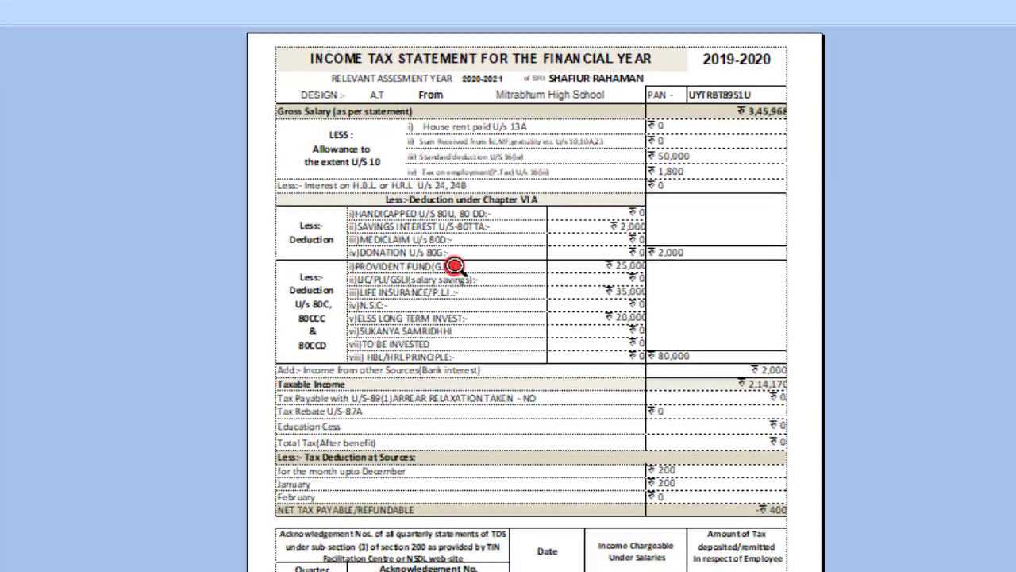
pyautogui.click(455, 266)
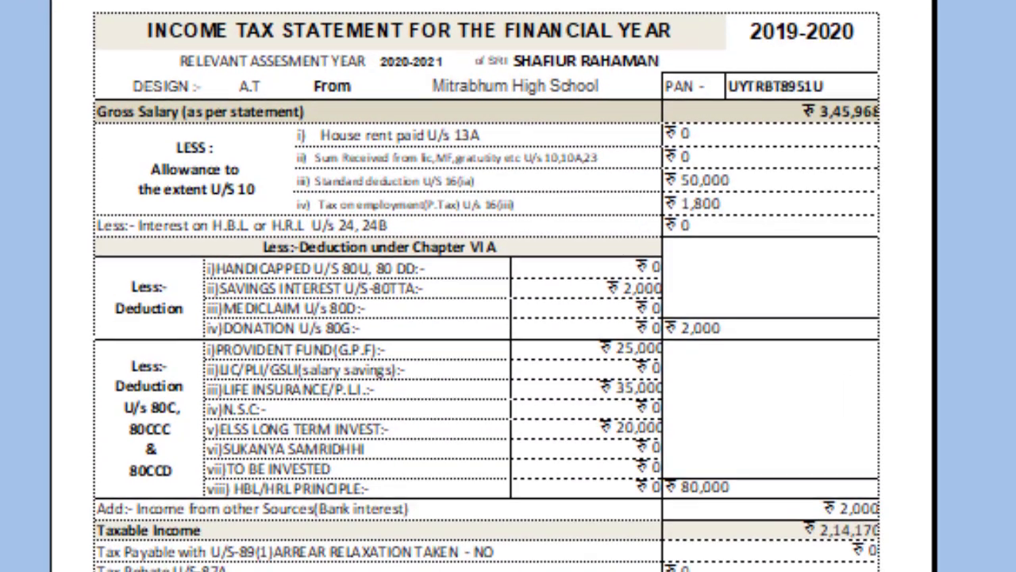
pyautogui.scroll(-1, 455, 265)
pyautogui.scroll(-5, 486, 285)
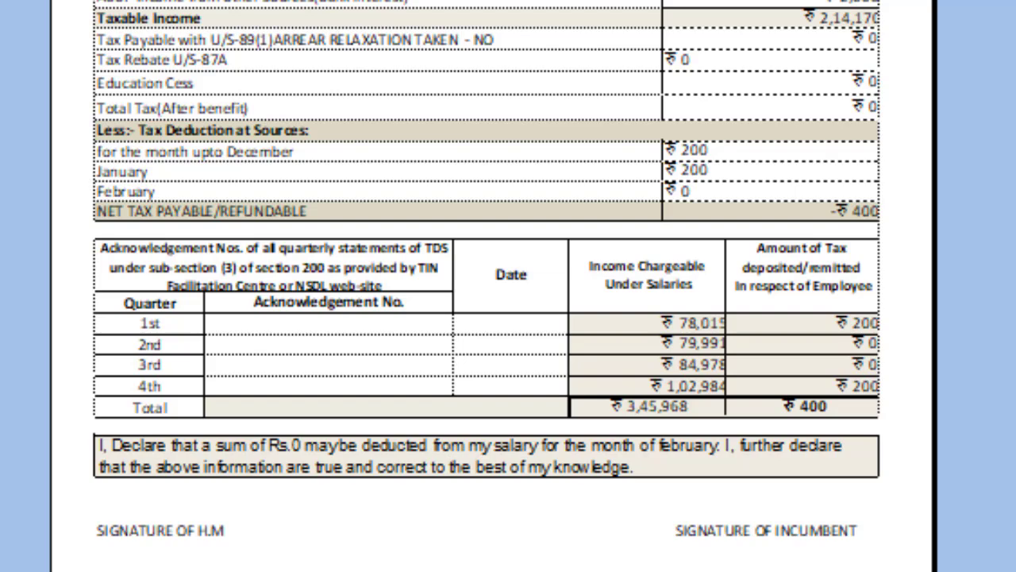
pyautogui.scroll(-5, 487, 269)
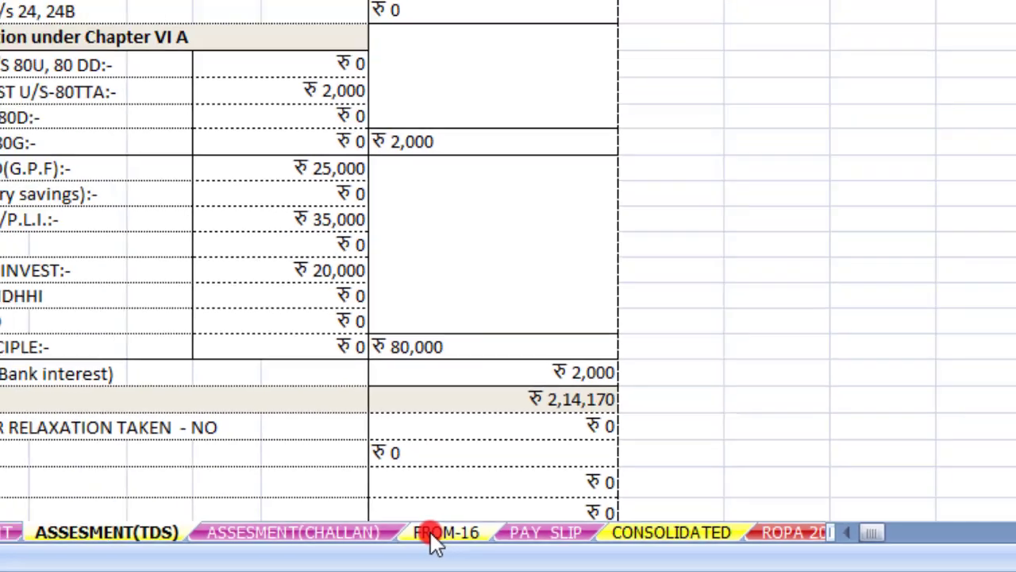
# Open the FROM-16 sheet and review Form No. 16: income 345968, tax payable/refundable -400
pyautogui.click(438, 535)
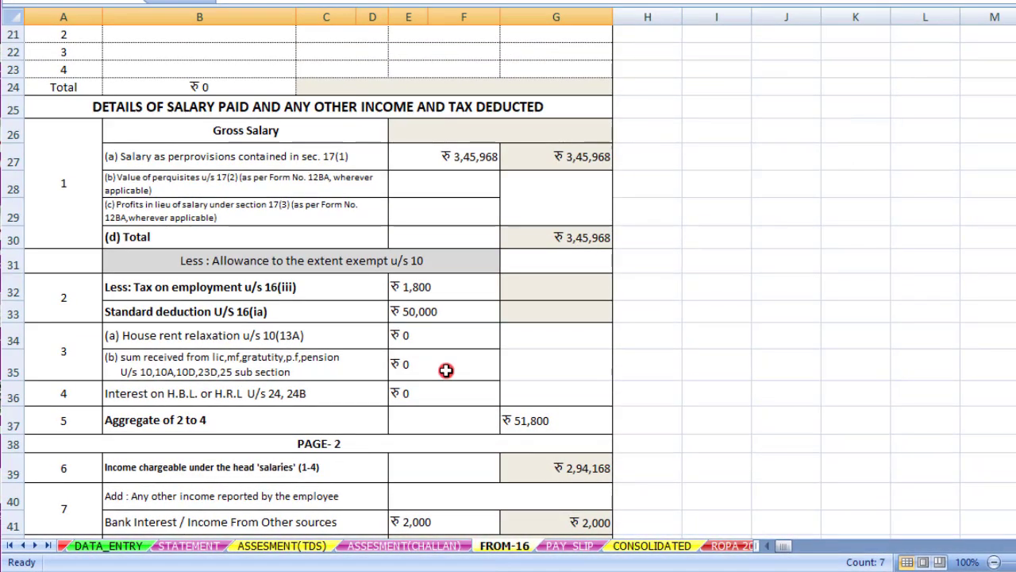
pyautogui.scroll(7, 446, 370)
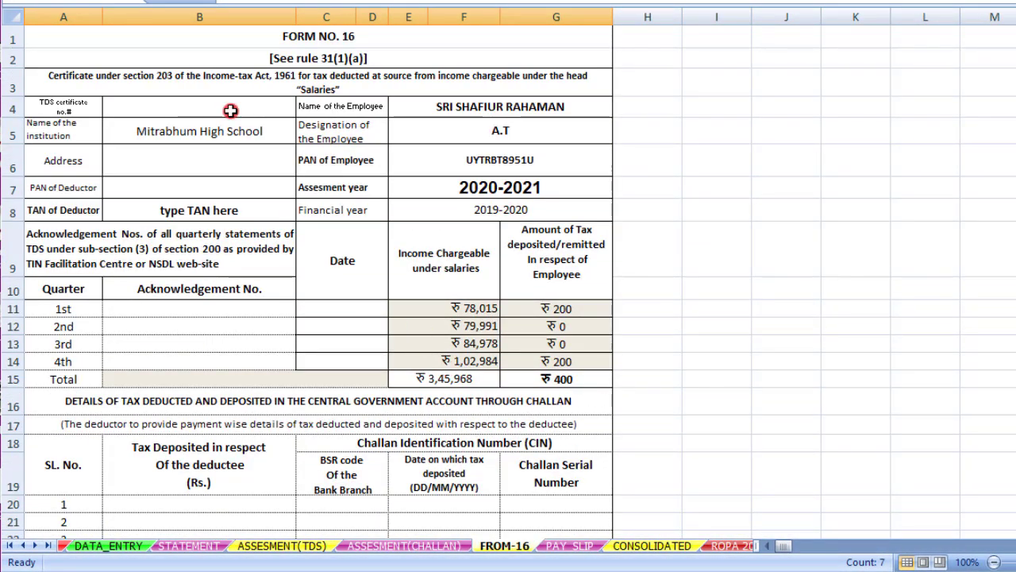
pyautogui.scroll(-13, 319, 248)
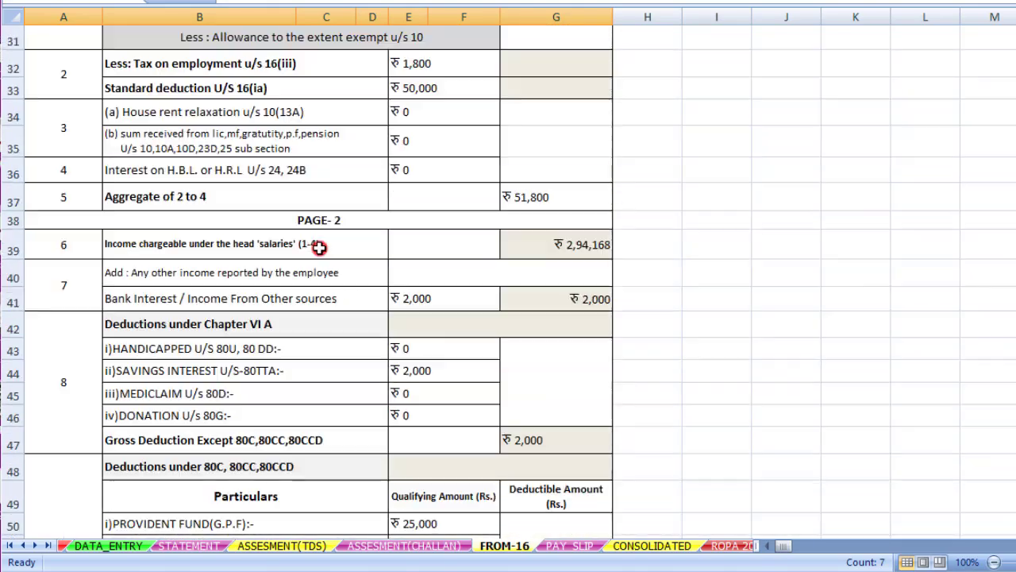
pyautogui.scroll(-9, 319, 249)
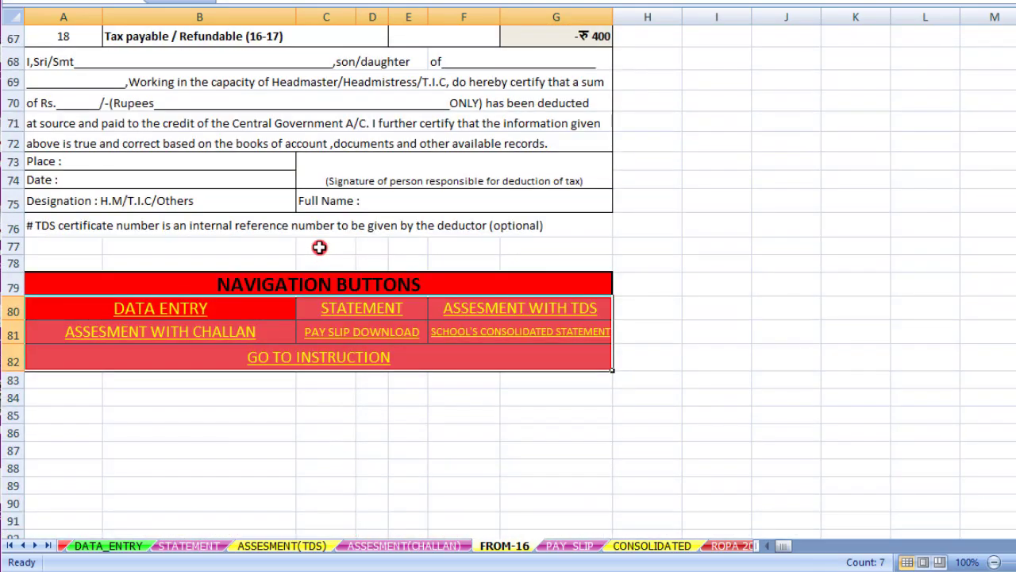
pyautogui.scroll(3, 319, 248)
pyautogui.scroll(14, 320, 249)
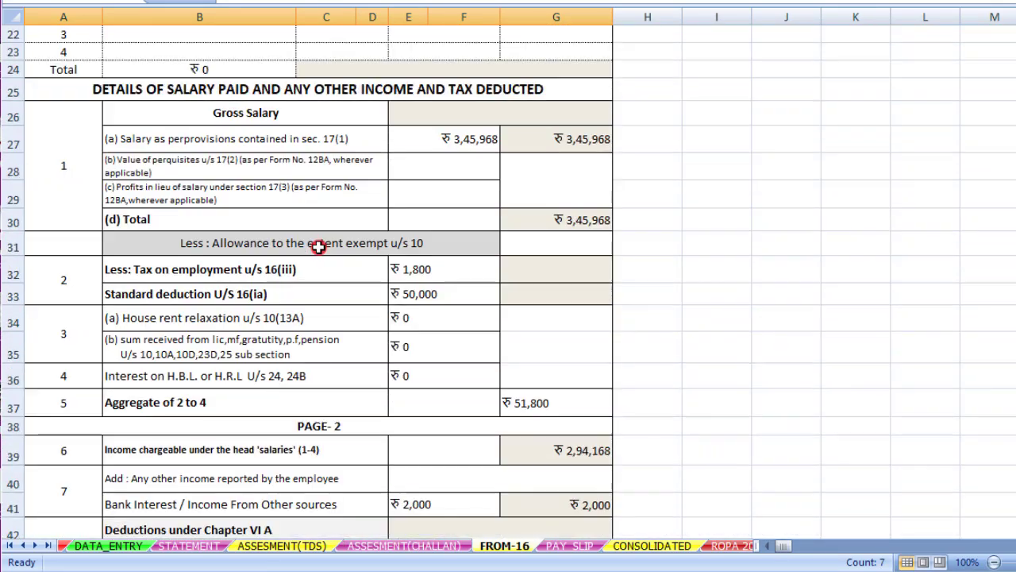
pyautogui.scroll(5, 319, 248)
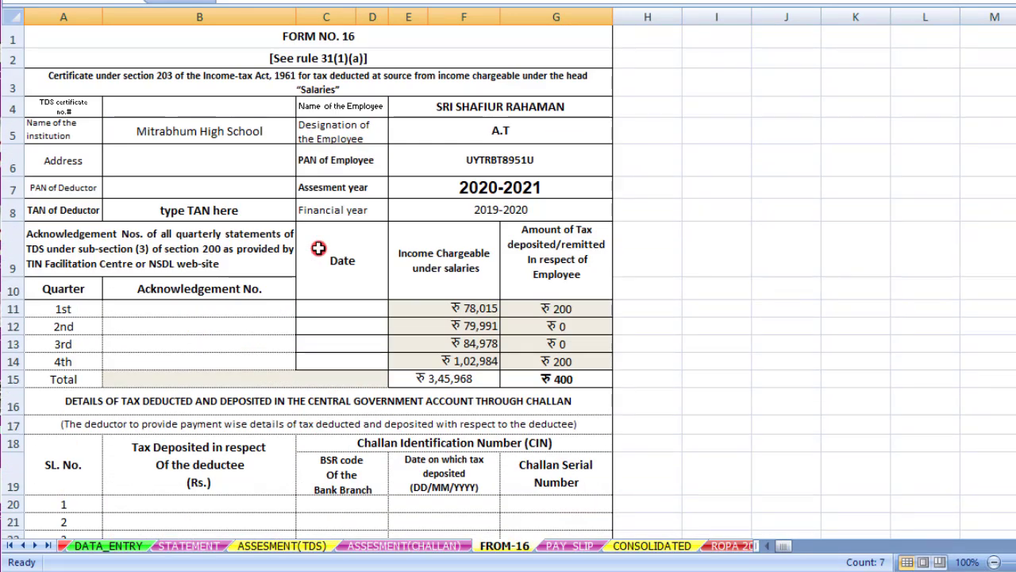
pyautogui.scroll(-2, 319, 248)
pyautogui.scroll(2, 291, 185)
pyautogui.scroll(-18, 292, 184)
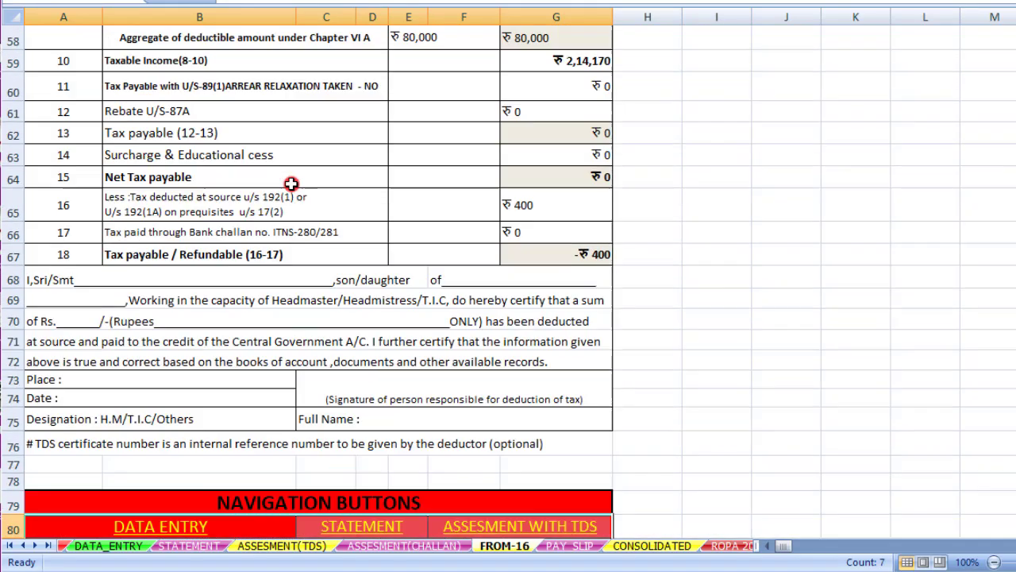
pyautogui.scroll(-4, 291, 184)
pyautogui.scroll(3, 291, 185)
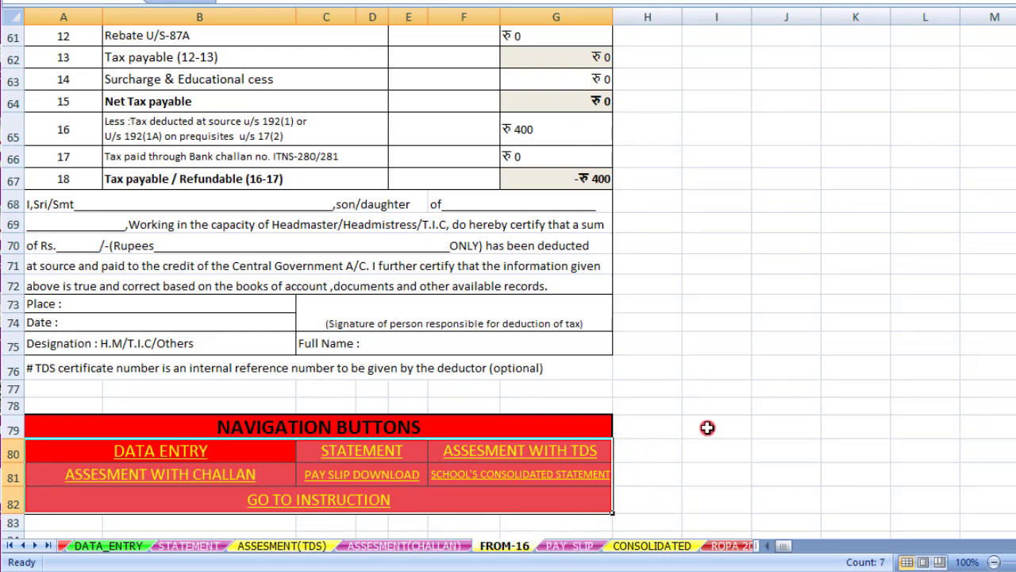
# Go to the PAY_SLIP sheet and set the pay slip month to JANUARY
pyautogui.click(571, 550)
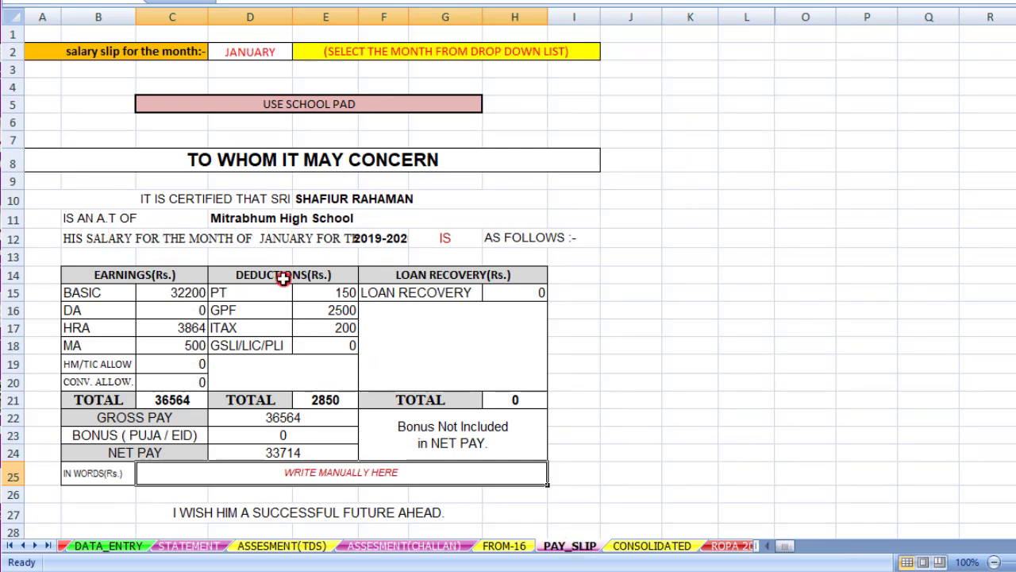
pyautogui.scroll(-2, 283, 278)
pyautogui.scroll(1, 283, 278)
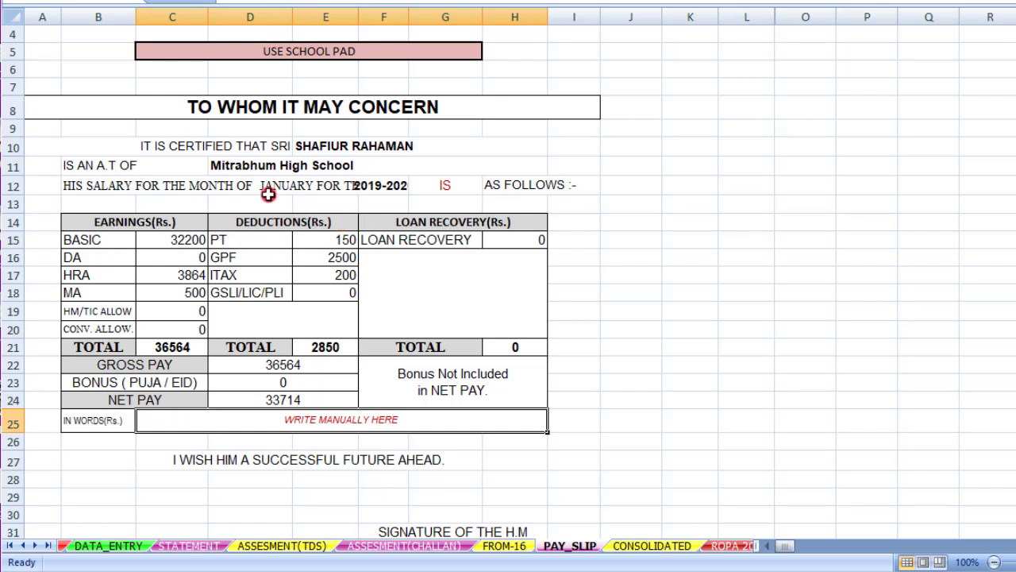
pyautogui.scroll(1, 284, 187)
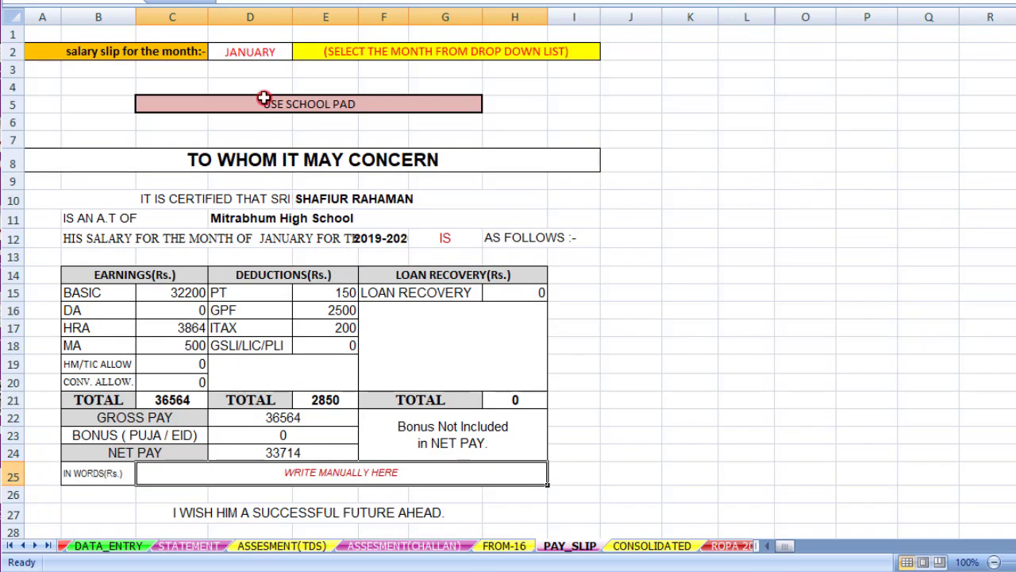
pyautogui.click(270, 52)
pyautogui.click(301, 52)
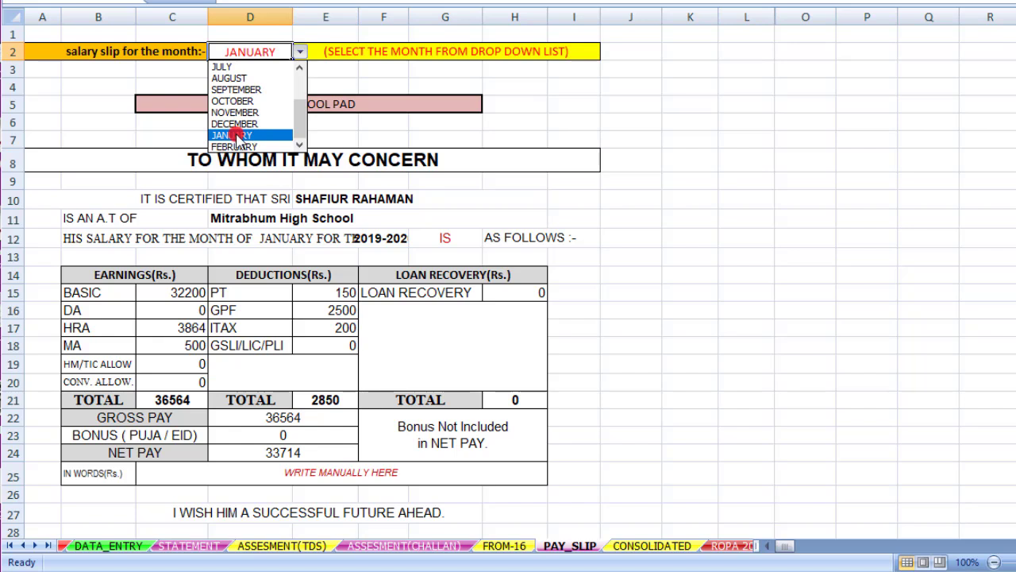
pyautogui.click(237, 135)
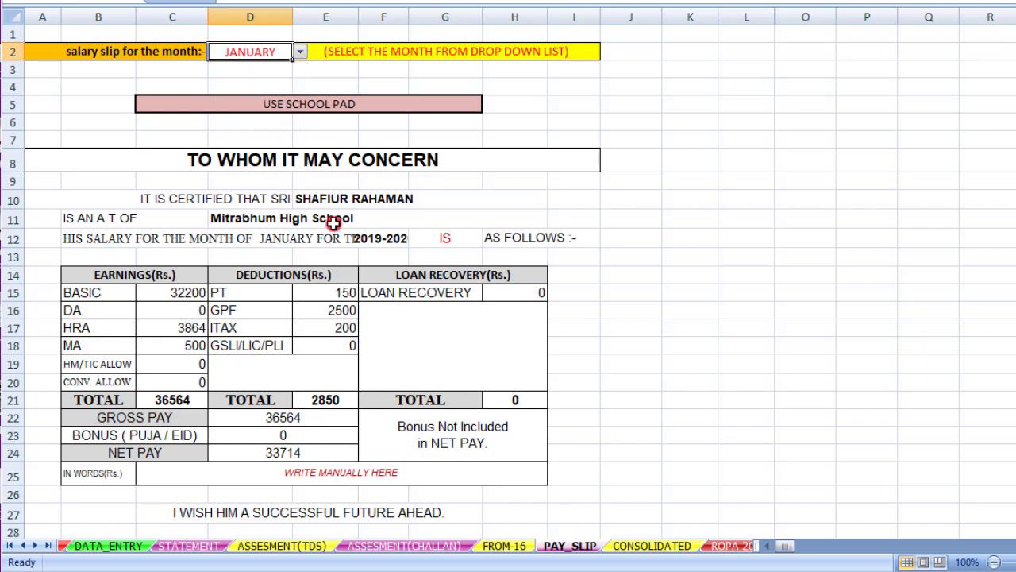
# Review January's salary slip with net pay 33714, then return to DATA_ENTRY
pyautogui.scroll(-1, 333, 223)
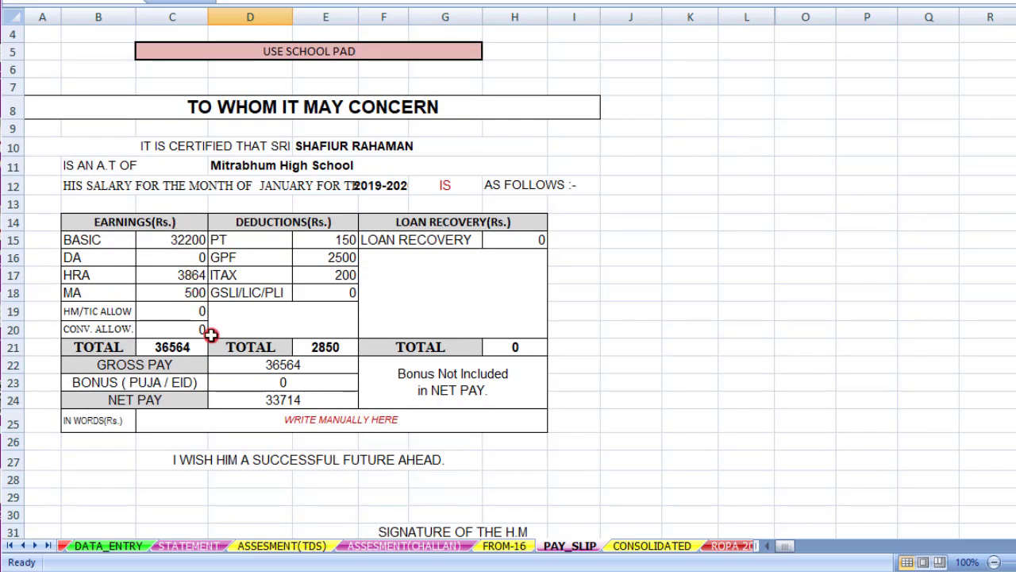
pyautogui.scroll(-2, 236, 397)
pyautogui.scroll(2, 238, 397)
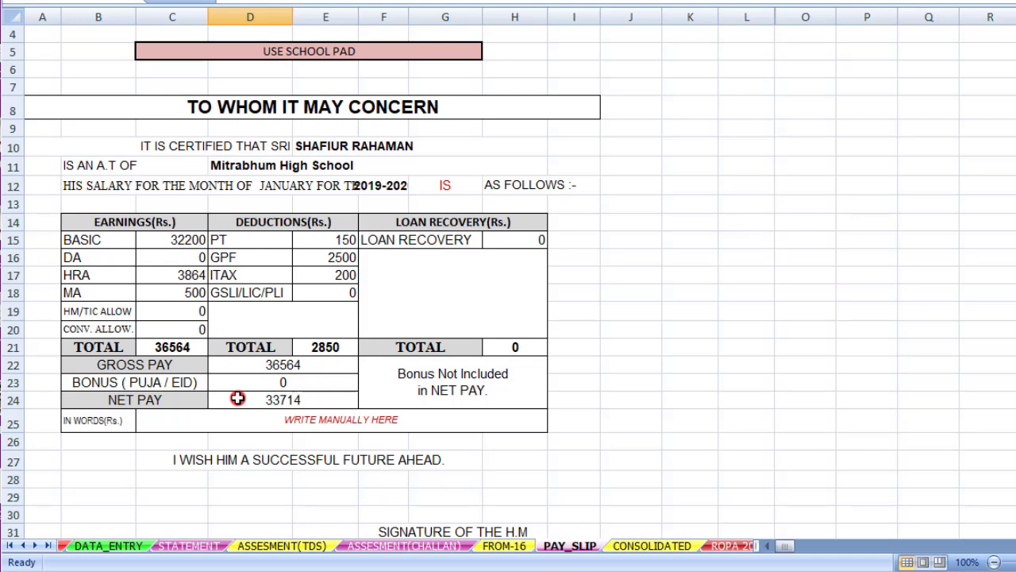
pyautogui.scroll(1, 238, 398)
pyautogui.scroll(-2, 238, 398)
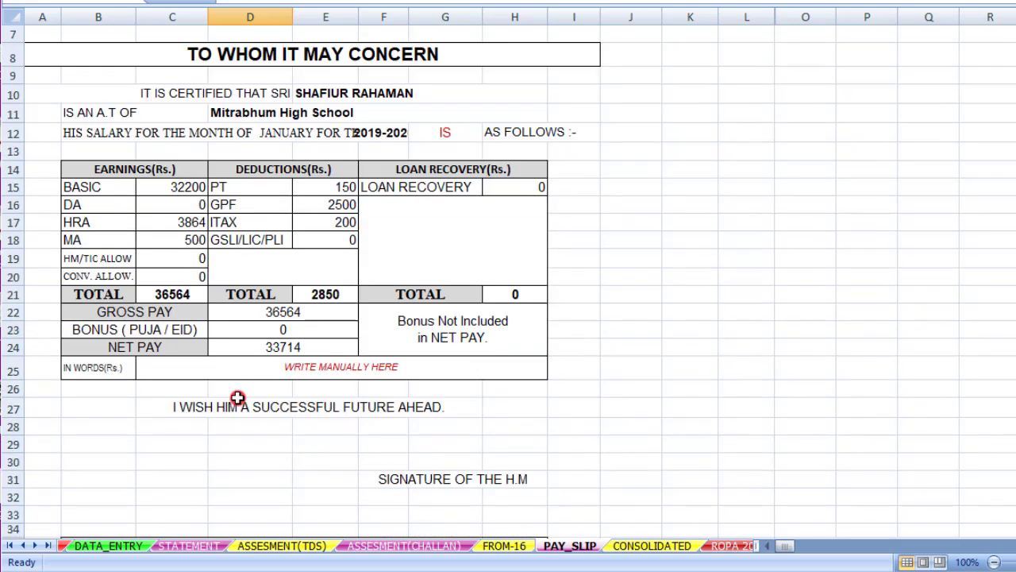
pyautogui.click(106, 545)
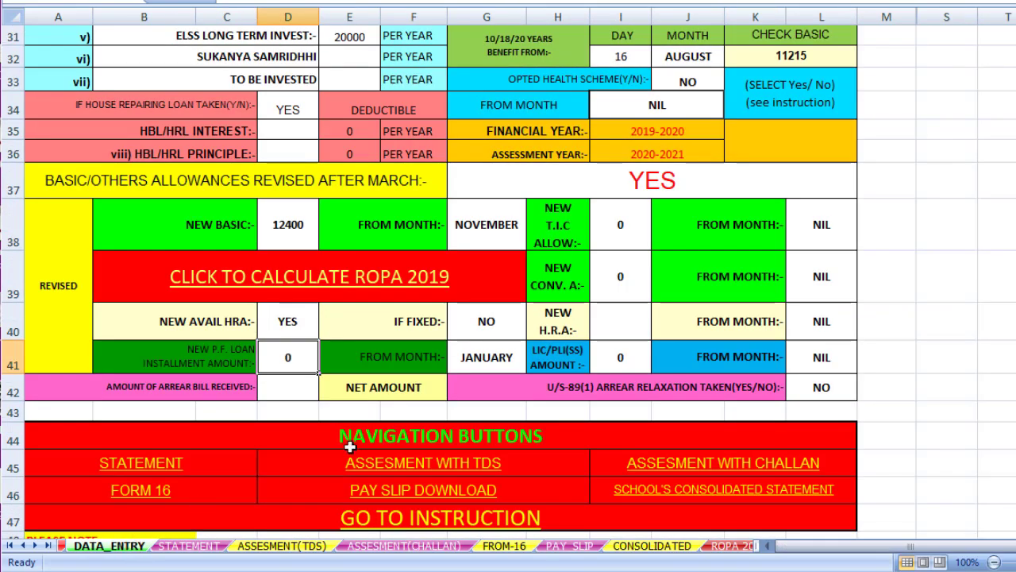
# Change the March basic pay in C10 to 20800
pyautogui.scroll(10, 350, 447)
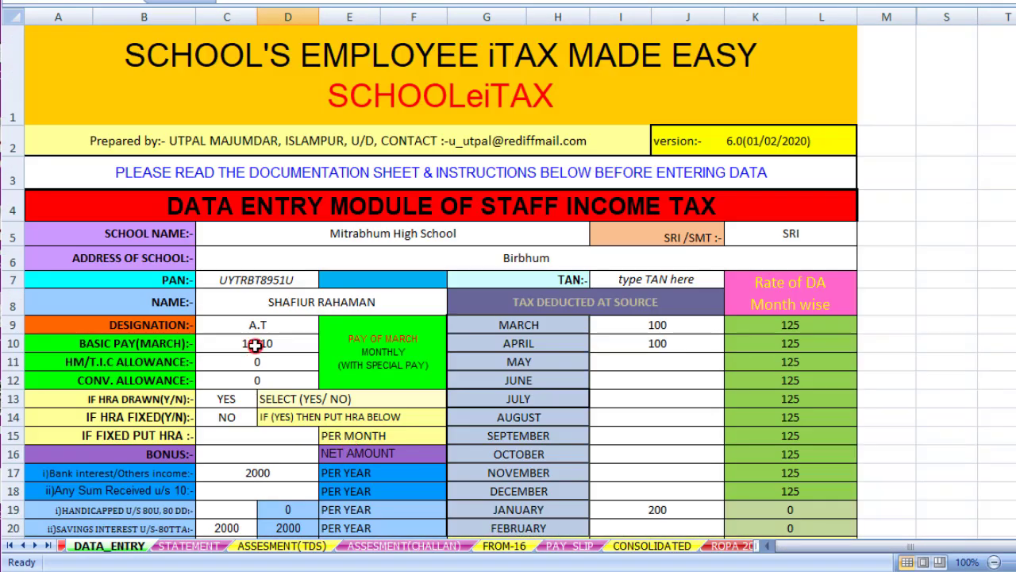
pyautogui.click(258, 341)
pyautogui.press('BackSpace')
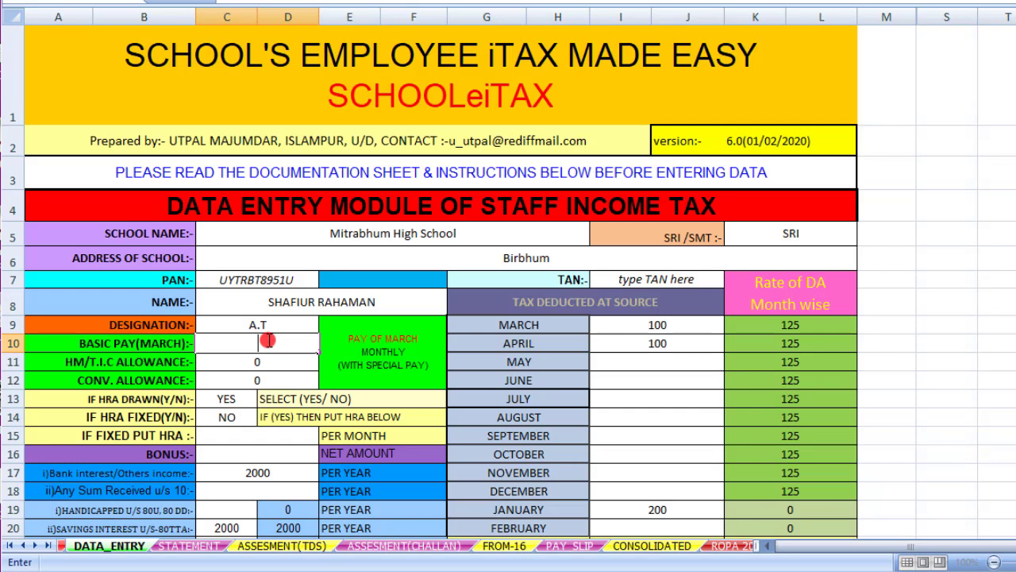
pyautogui.write('20800')
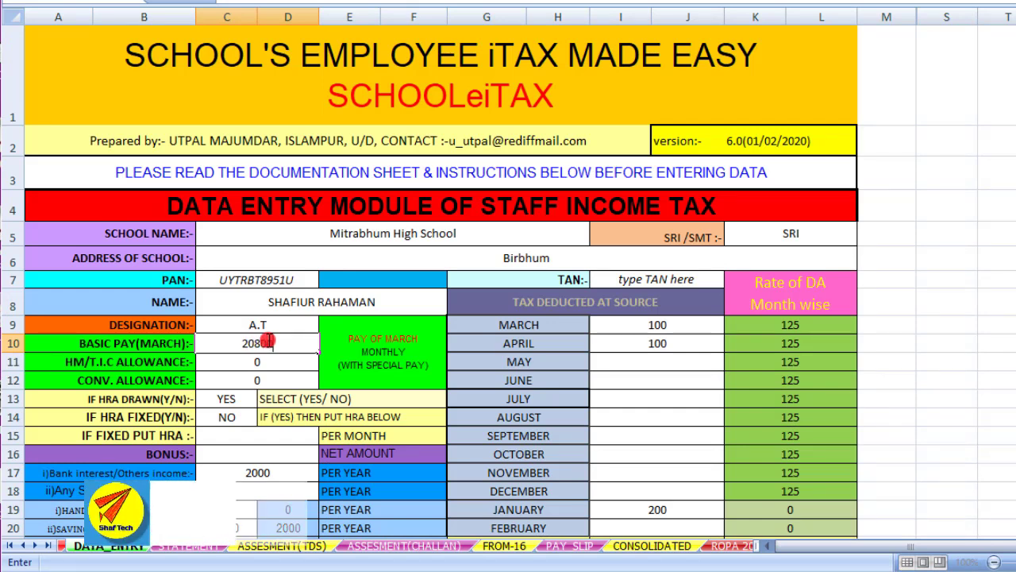
pyautogui.click(270, 343)
# Set revised allowances after March to NO and open the ROPA 2019 calculator
pyautogui.scroll(-4, 278, 345)
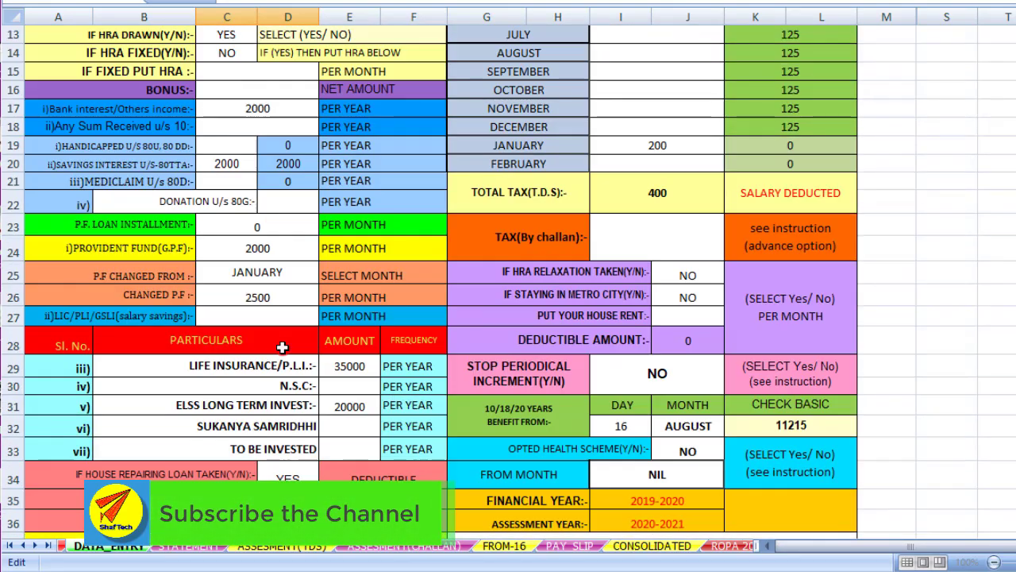
pyautogui.scroll(-8, 282, 347)
pyautogui.scroll(3, 284, 345)
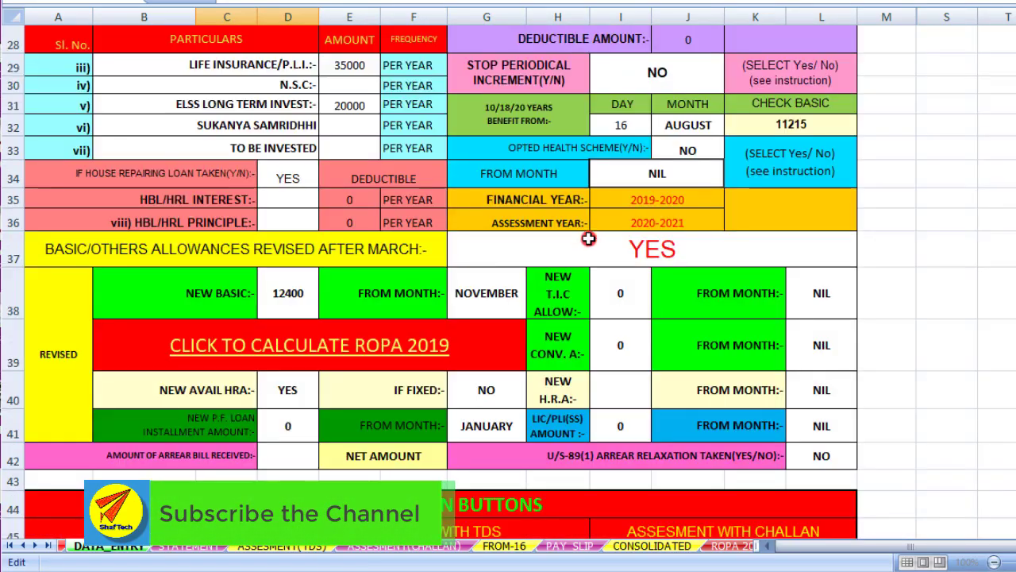
pyautogui.click(682, 250)
pyautogui.click(863, 258)
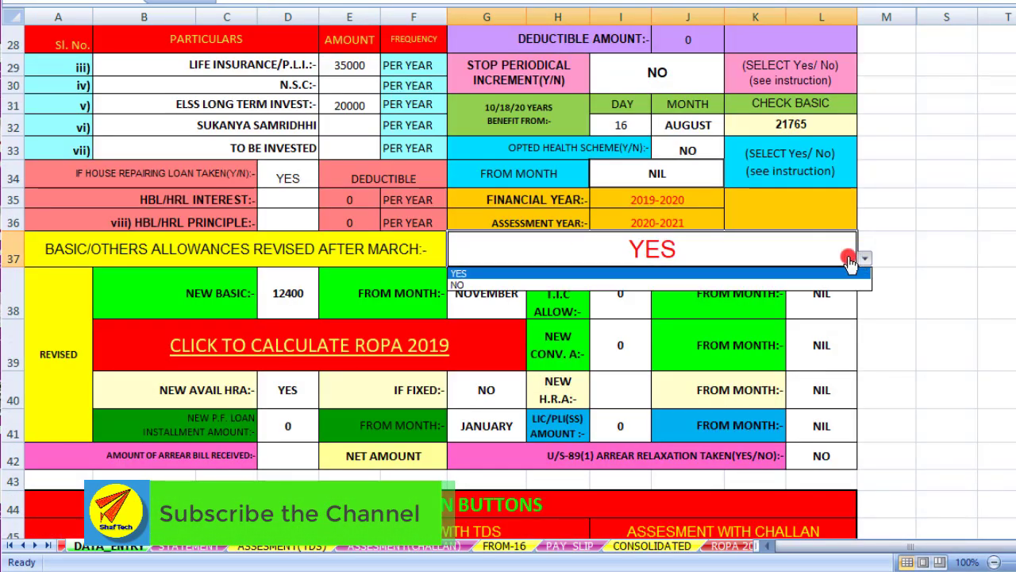
pyautogui.click(670, 285)
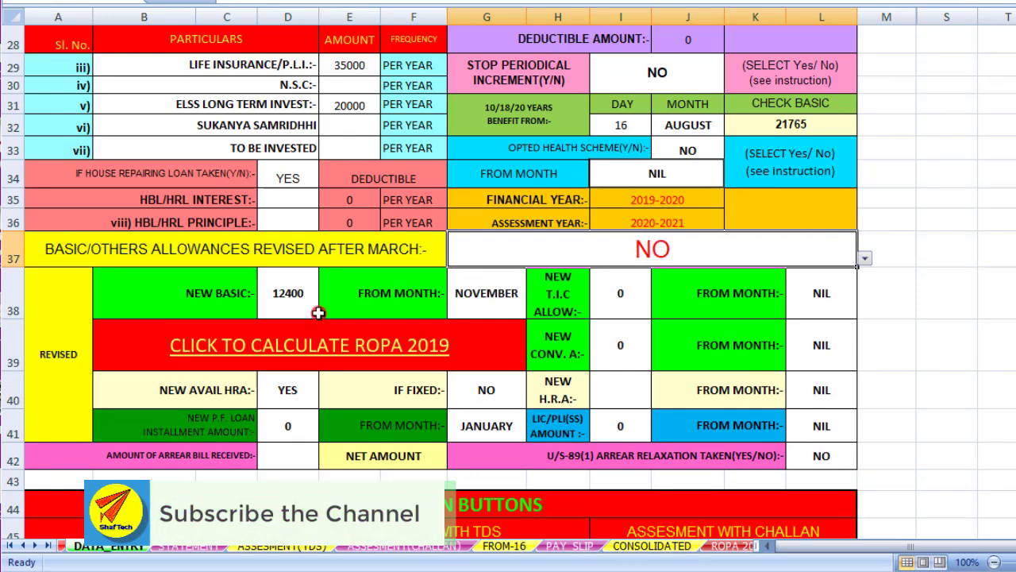
pyautogui.click(339, 352)
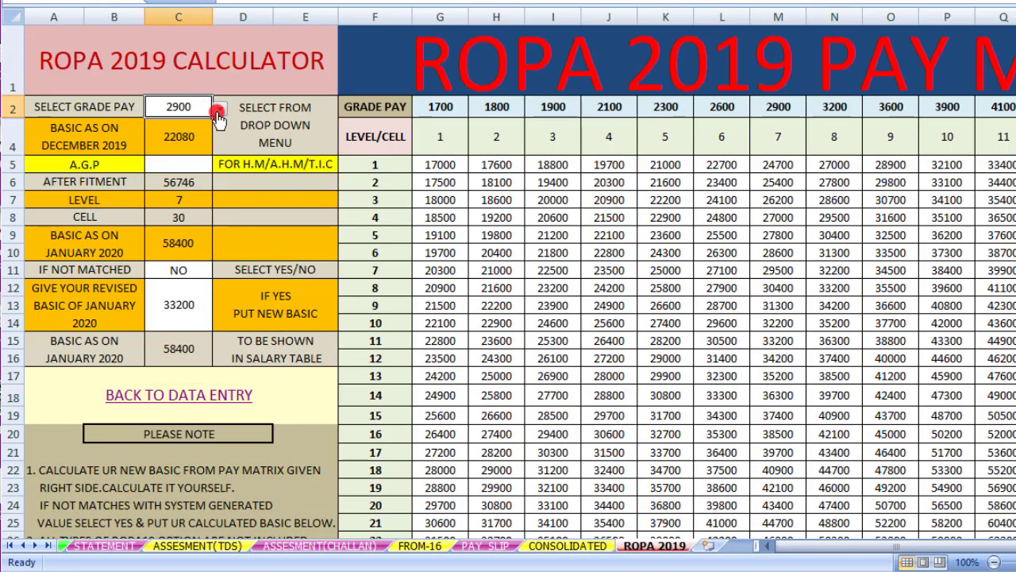
# Choose grade pay 4400 (level 12, basic 57400), then return to DATA_ENTRY
pyautogui.click(217, 117)
pyautogui.click(195, 182)
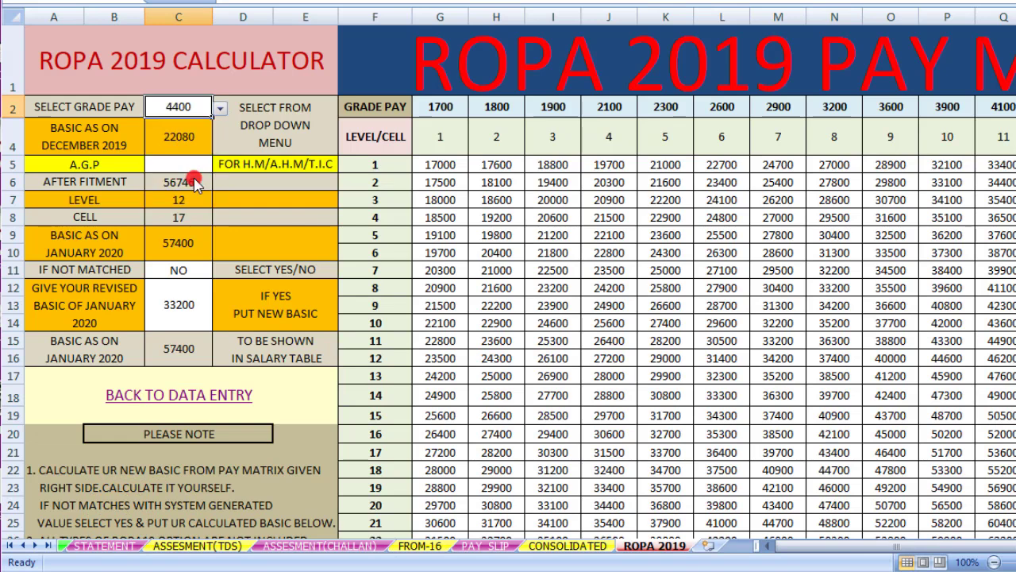
pyautogui.click(228, 401)
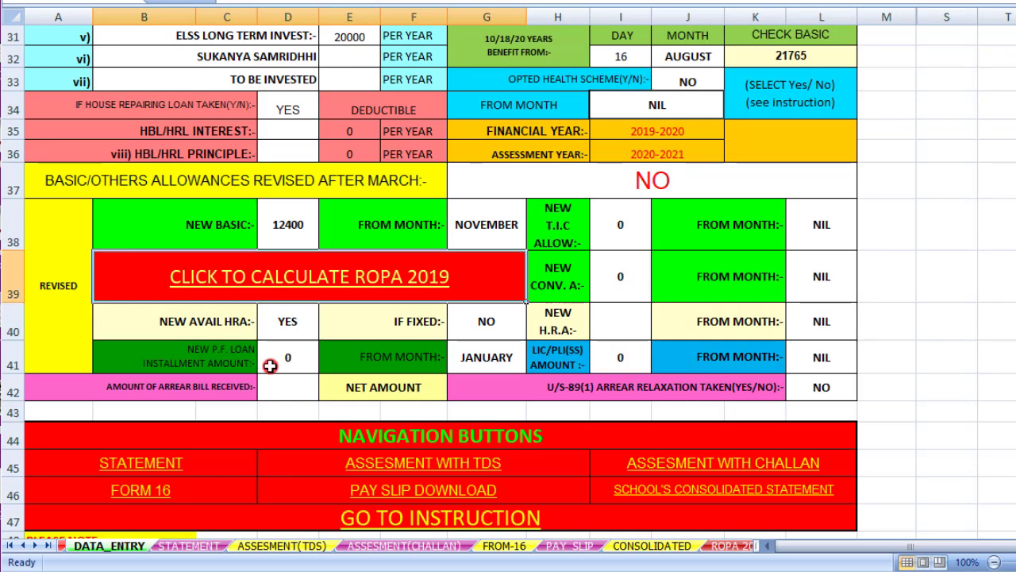
# Go via STATEMENT to ASSESMENT(TDS) and review taxable income 515490, tax 16222, net 15822
pyautogui.click(190, 545)
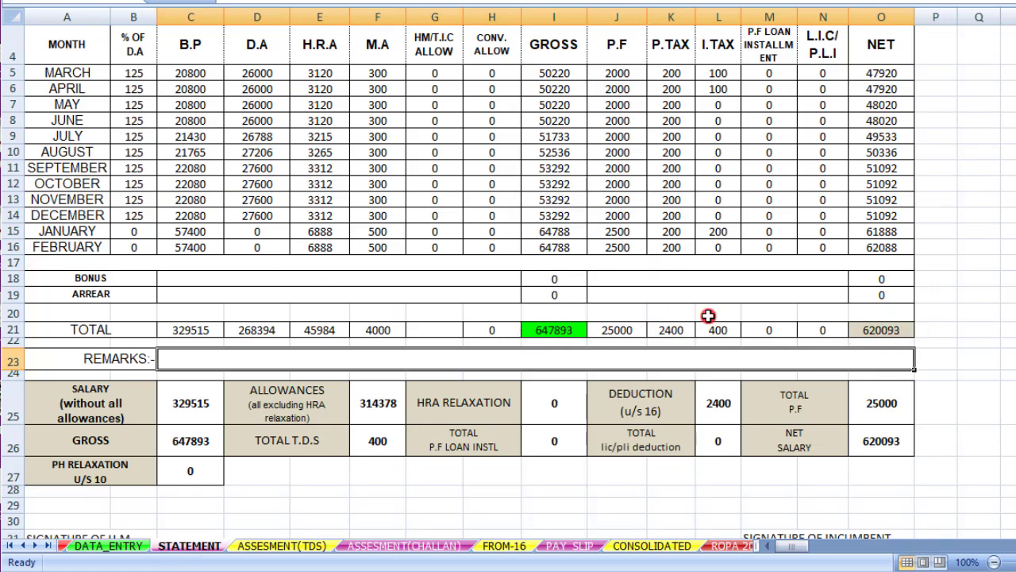
pyautogui.click(298, 549)
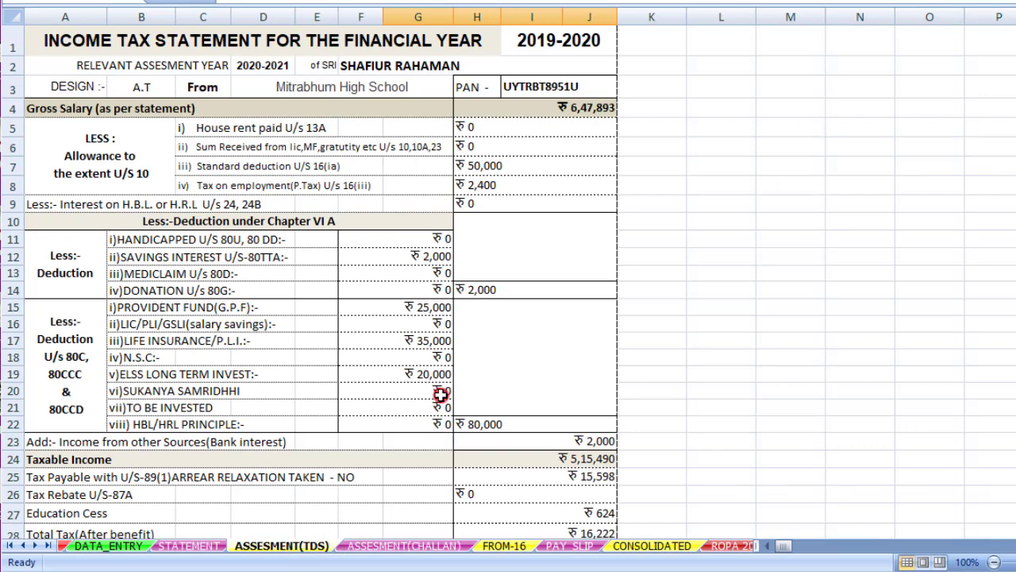
pyautogui.scroll(-6, 435, 413)
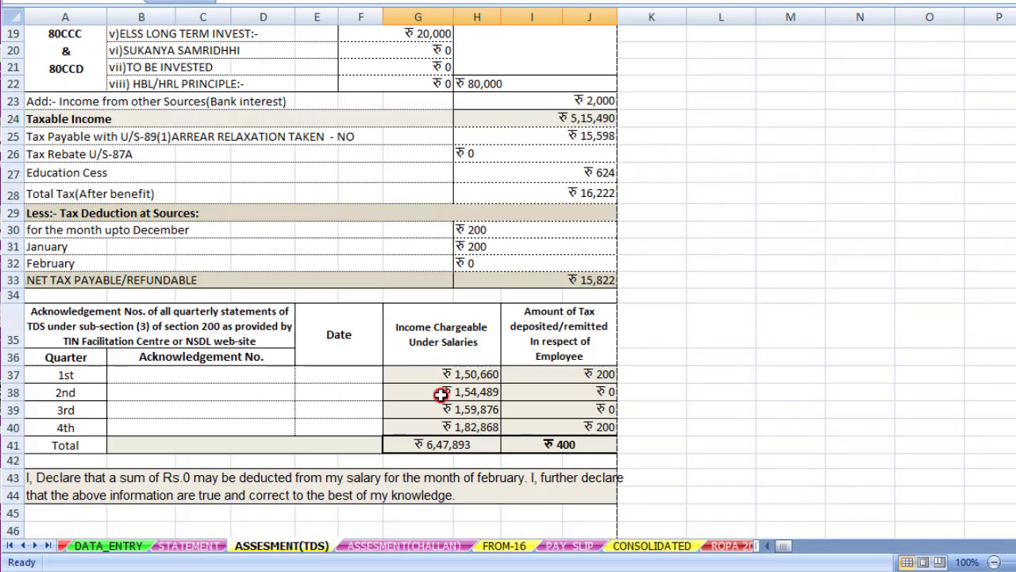
pyautogui.scroll(2, 440, 395)
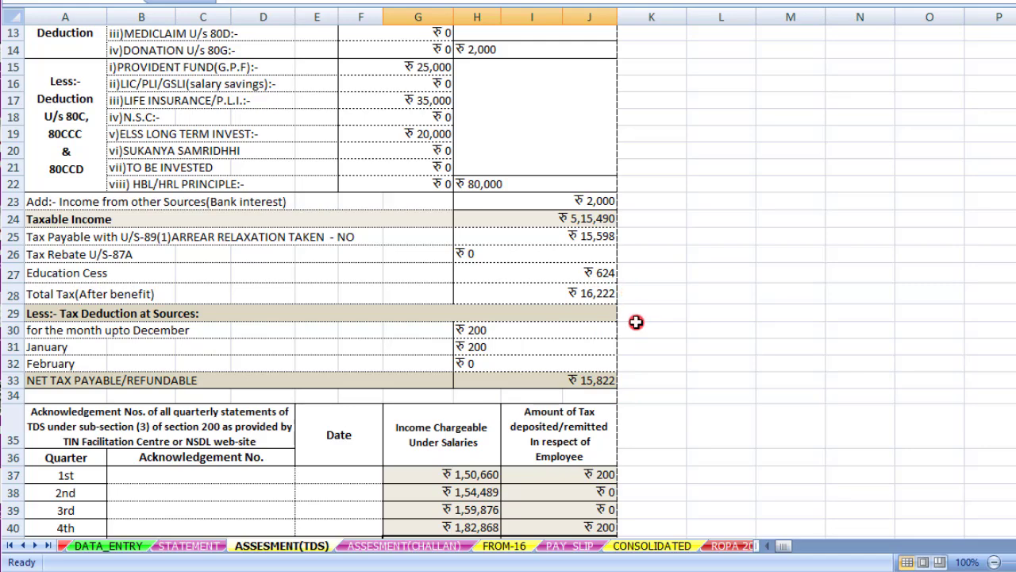
pyautogui.scroll(-1, 560, 365)
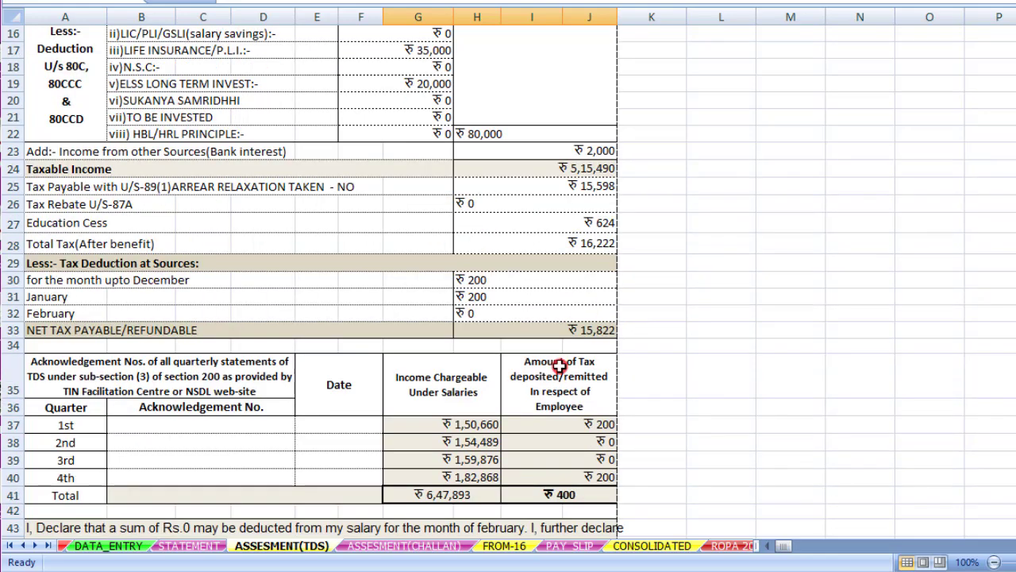
pyautogui.scroll(-2, 560, 365)
pyautogui.scroll(3, 559, 365)
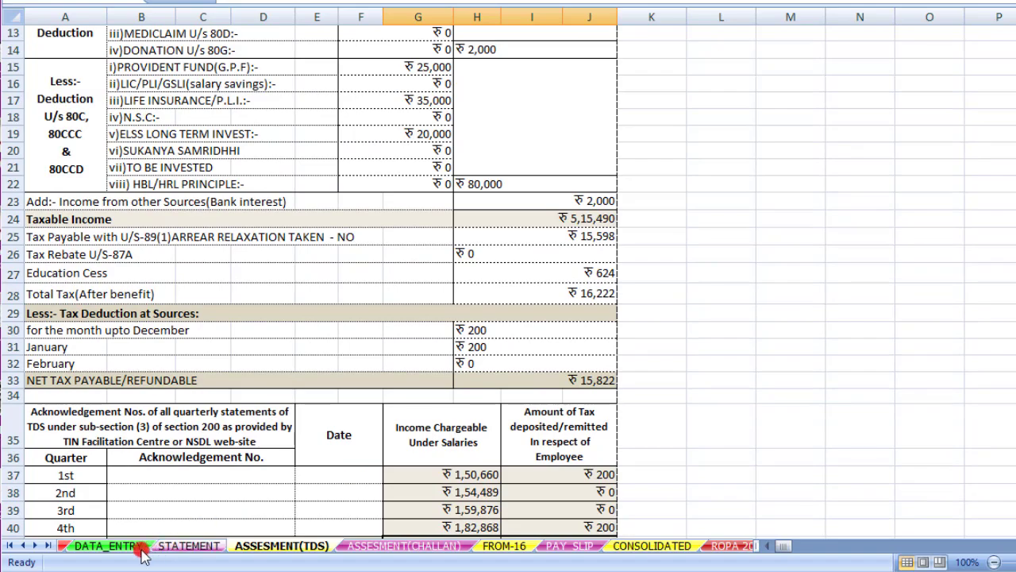
# Return to DATA_ENTRY and review the form's March basic pay 20800 and total TDS 400
pyautogui.click(108, 545)
pyautogui.scroll(6, 517, 447)
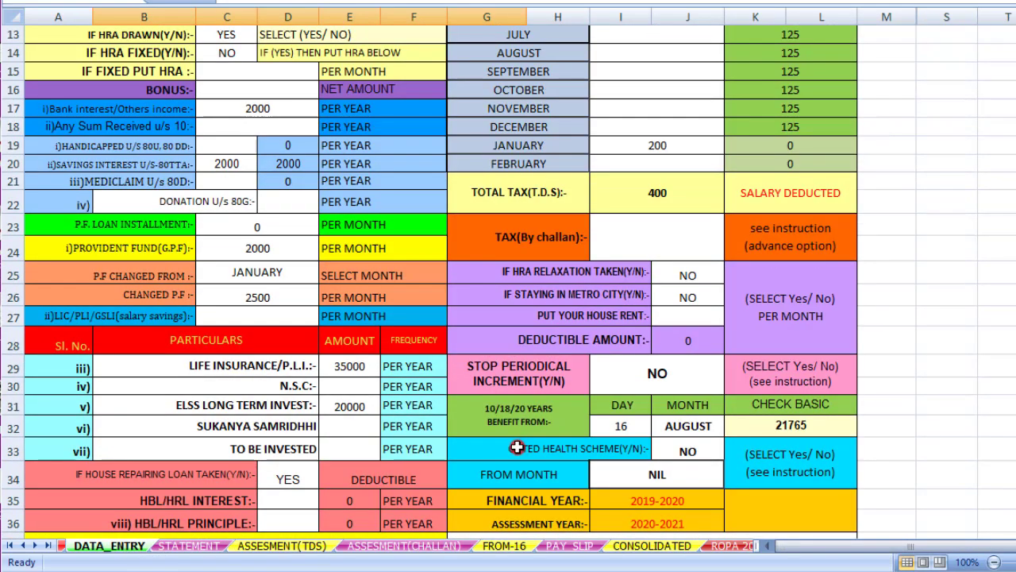
pyautogui.scroll(4, 517, 447)
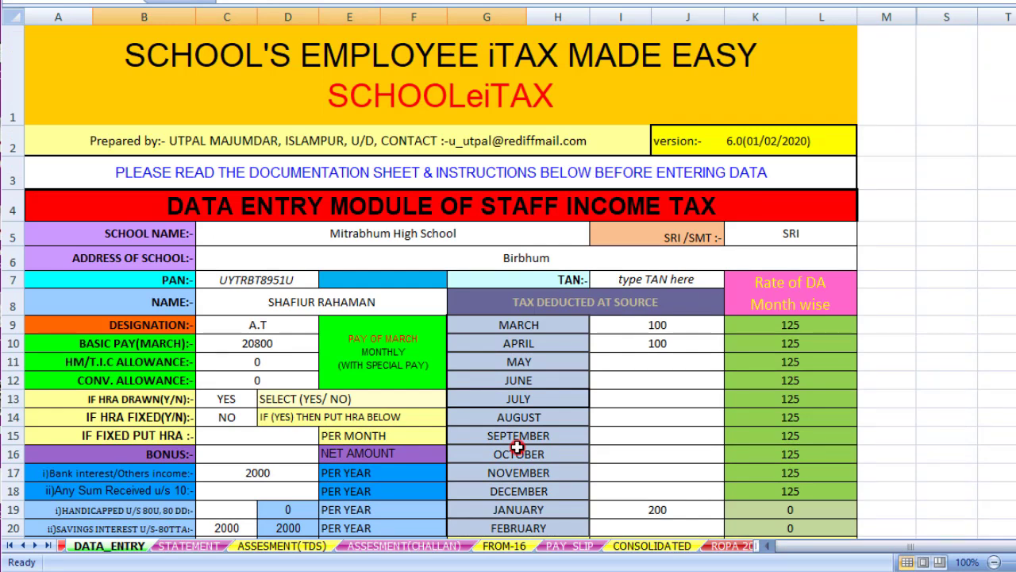
pyautogui.scroll(-1, 517, 447)
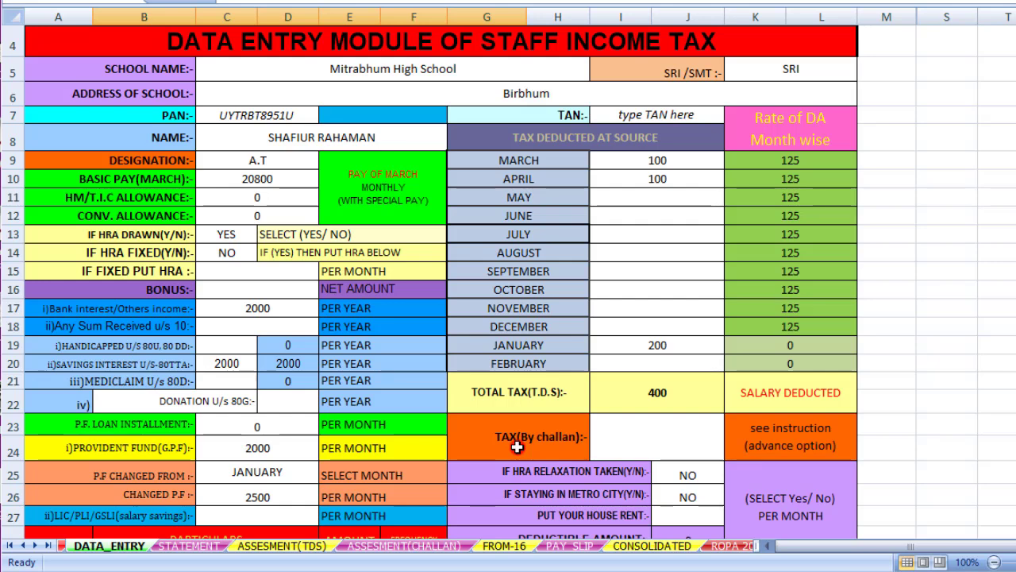
pyautogui.scroll(1, 512, 435)
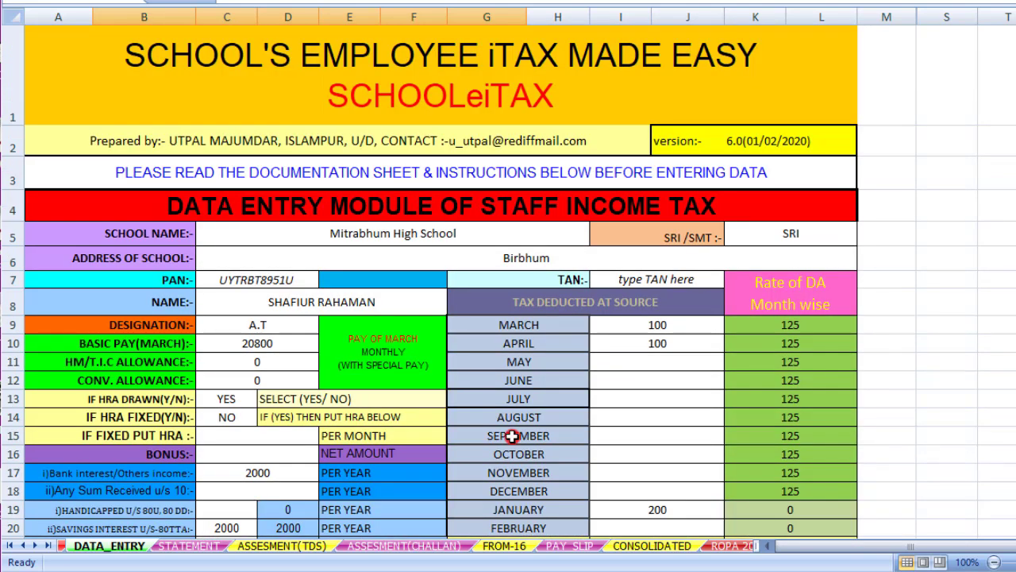
pyautogui.scroll(-2, 512, 435)
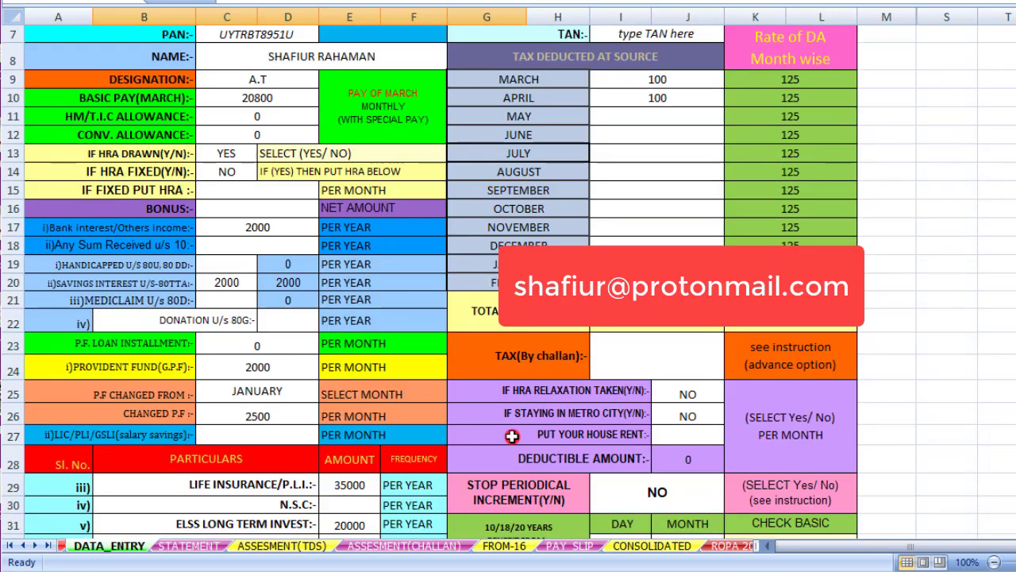